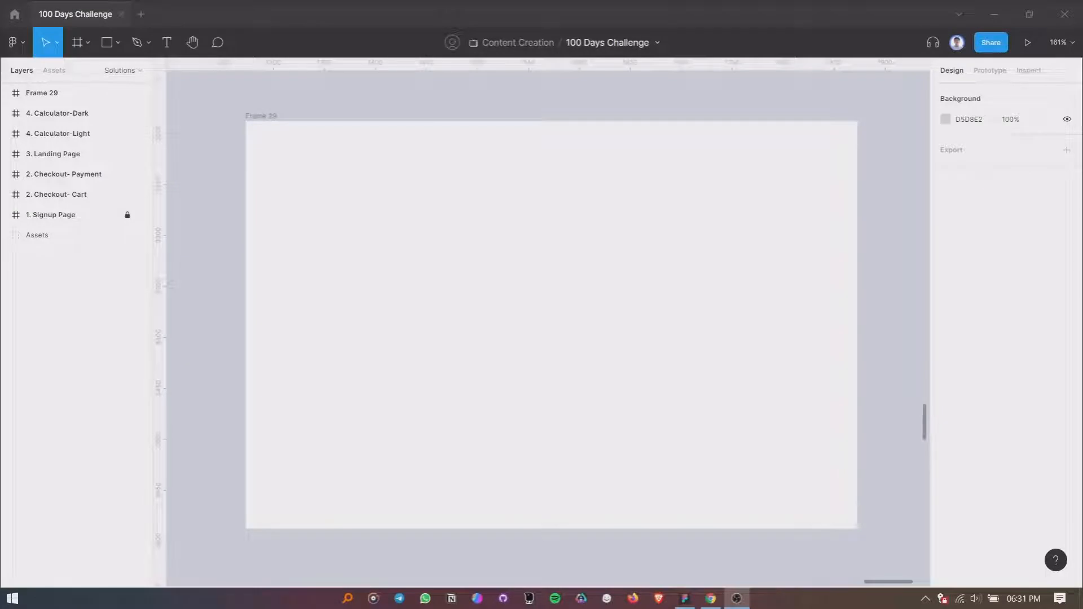
# - Draw a closed three-point triangle near the middle of Frame 29 with the Pen tool
pyautogui.click(303, 286)
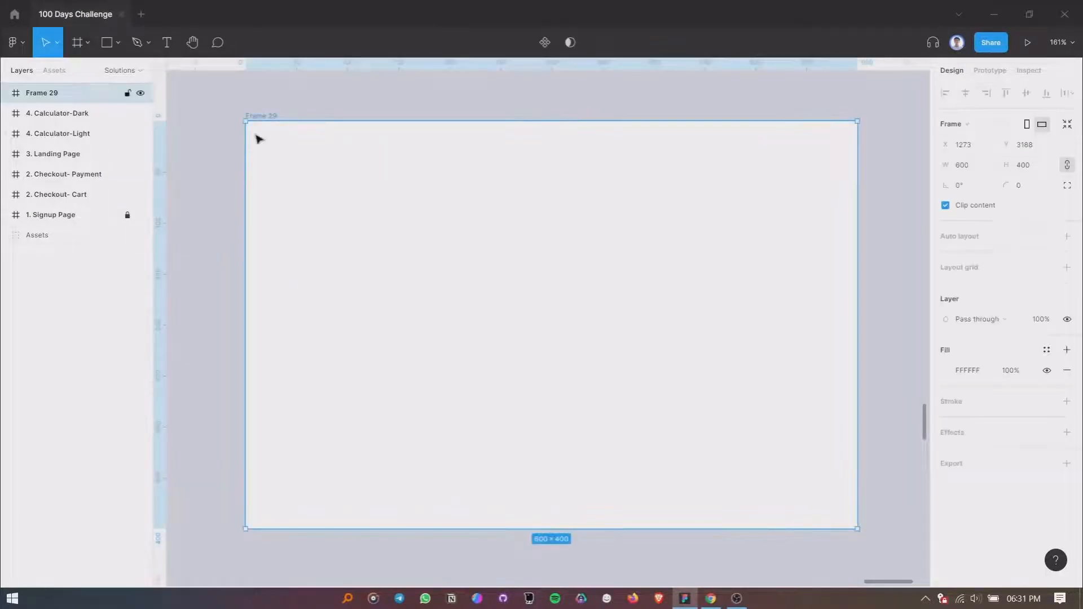
pyautogui.click(135, 43)
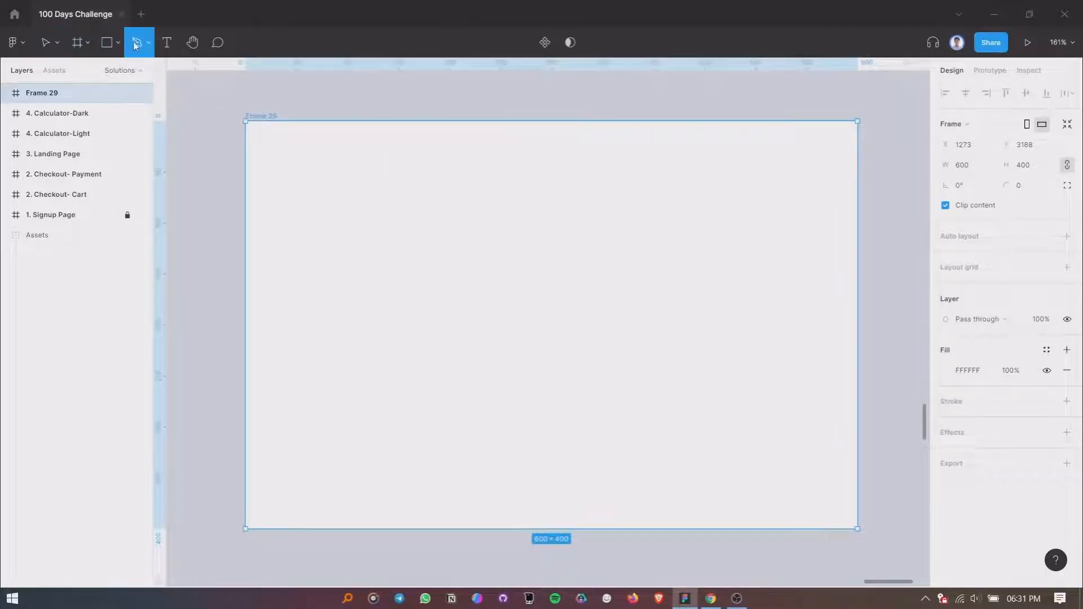
pyautogui.click(455, 236)
pyautogui.click(474, 379)
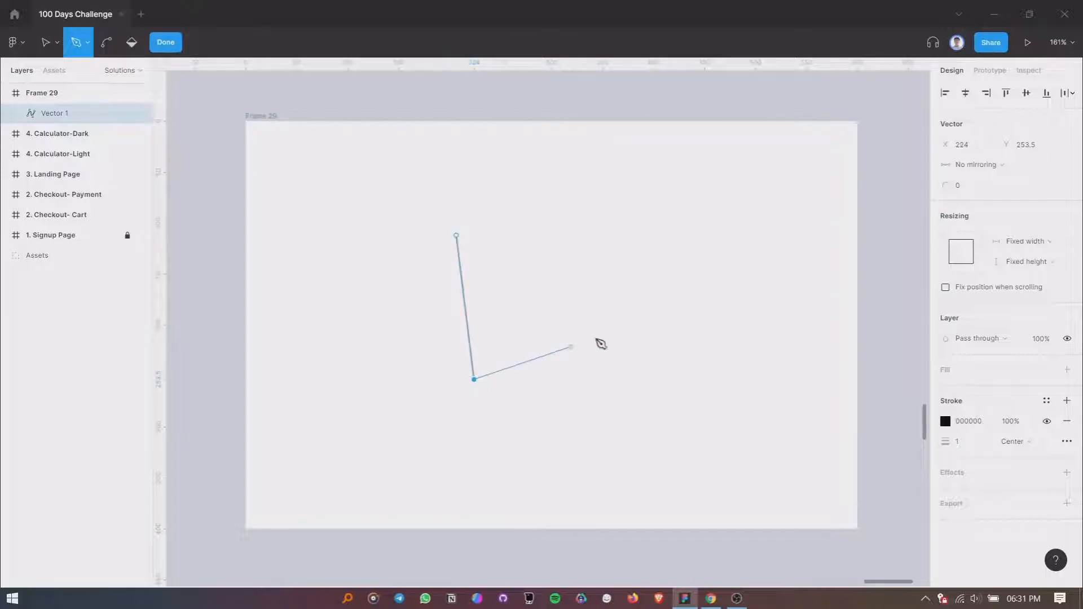
pyautogui.click(598, 336)
pyautogui.click(457, 236)
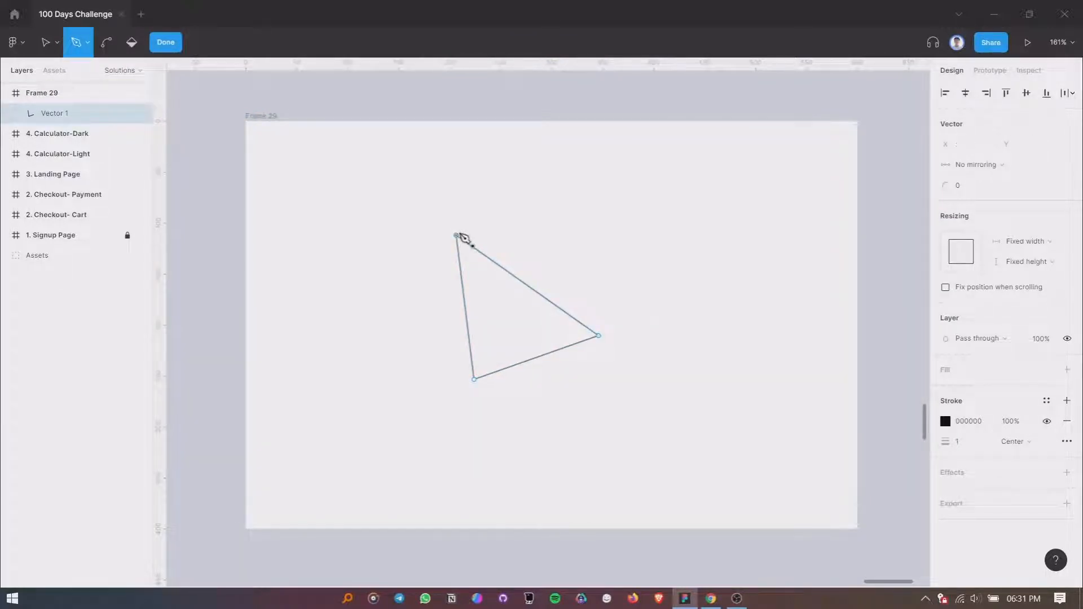
# - Bend the triangle's bottom, left and upper-right sides outward into curves with the Bend tool
pyautogui.click(108, 42)
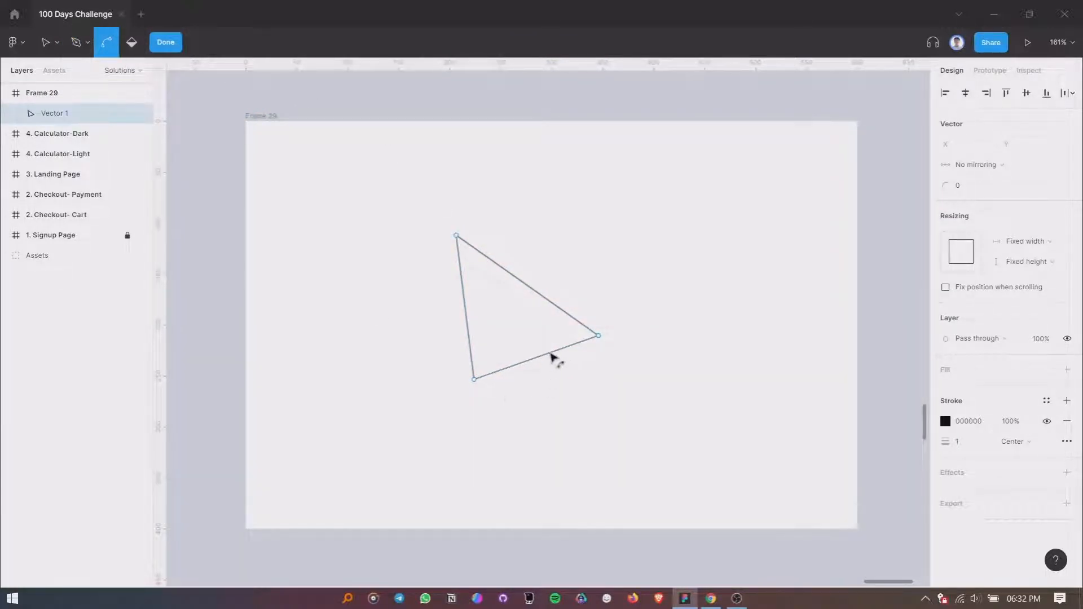
pyautogui.moveTo(551, 356); pyautogui.dragTo(559, 402)
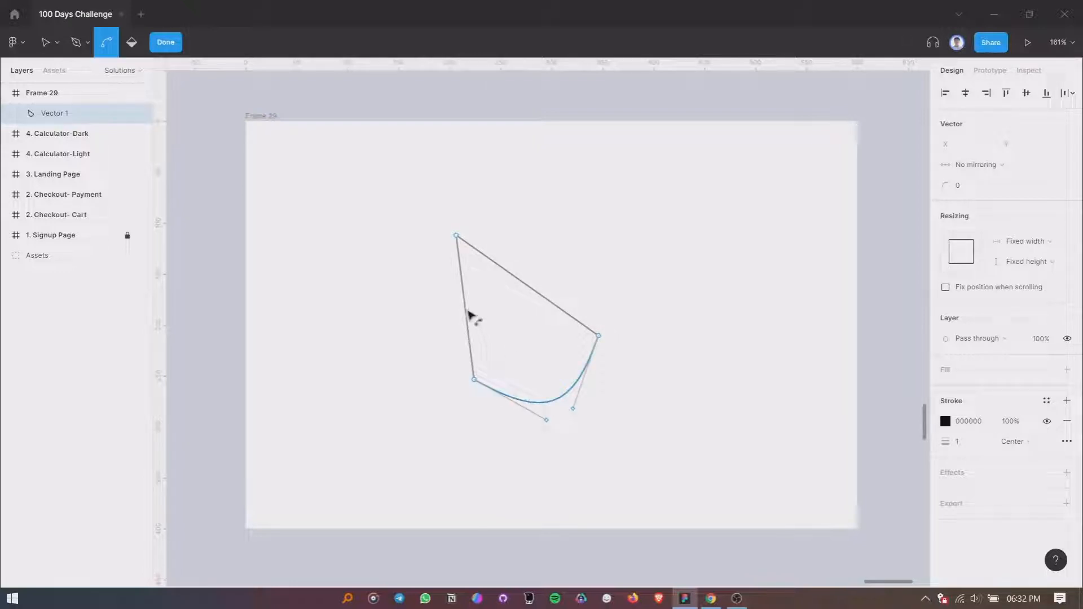
pyautogui.moveTo(471, 316); pyautogui.dragTo(453, 317)
pyautogui.moveTo(520, 291); pyautogui.dragTo(549, 266)
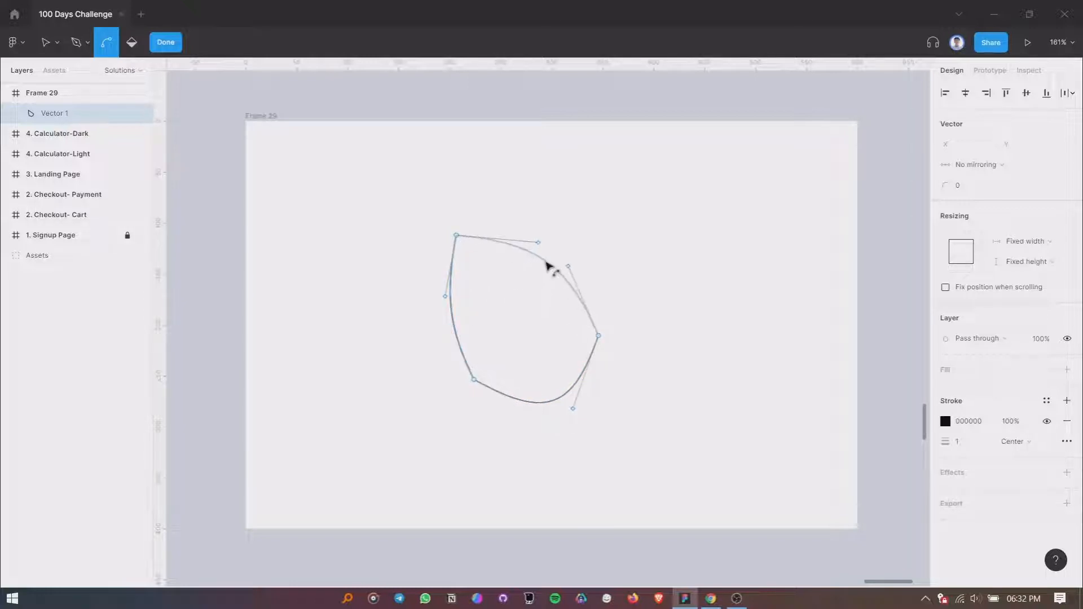
# - Smooth the lower-left and right corner points and adjust their handles to round the shape's bottom
pyautogui.moveTo(474, 379); pyautogui.dragTo(477, 386)
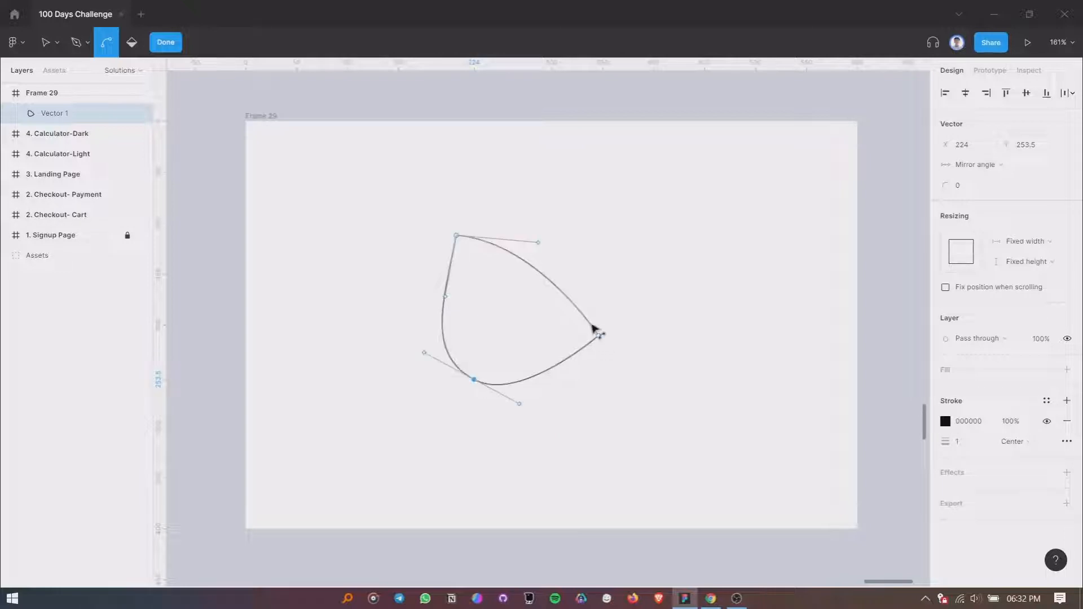
pyautogui.moveTo(600, 339); pyautogui.dragTo(593, 347)
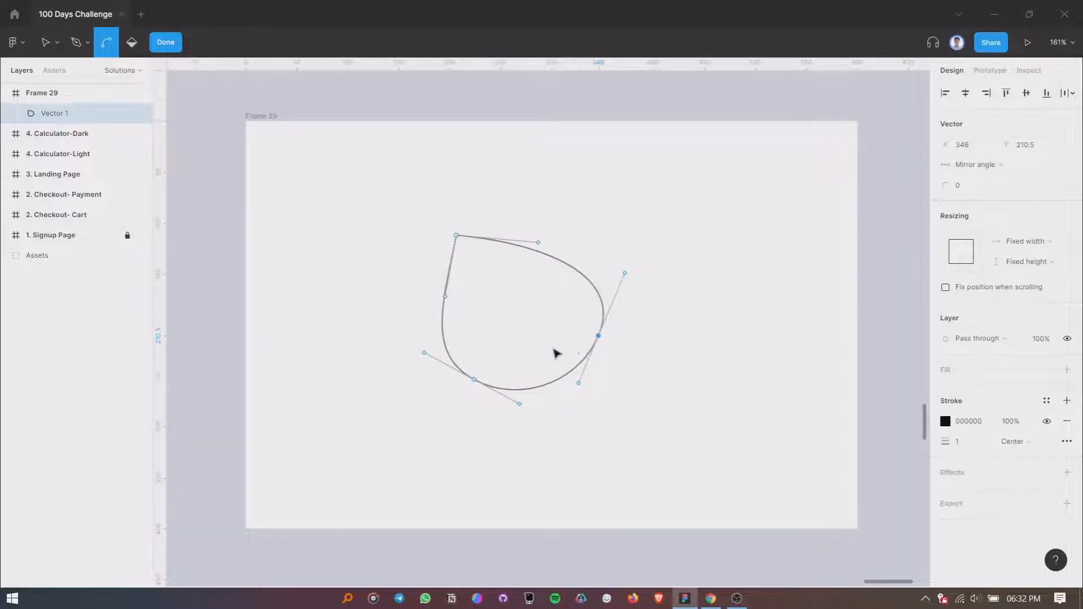
pyautogui.scroll(2, 556, 352)
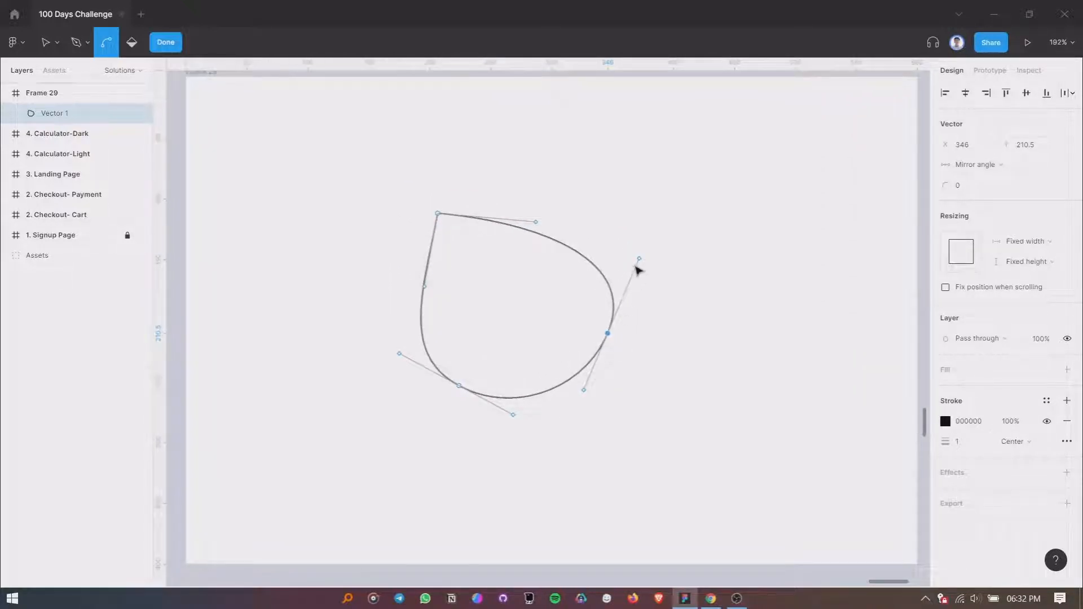
pyautogui.moveTo(642, 262); pyautogui.dragTo(639, 258)
pyautogui.moveTo(515, 416); pyautogui.dragTo(507, 440)
pyautogui.moveTo(586, 395); pyautogui.dragTo(606, 406)
# - Align the right point's handles vertically and lower the top point's right-hand handle slightly
pyautogui.scroll(2, 546, 341)
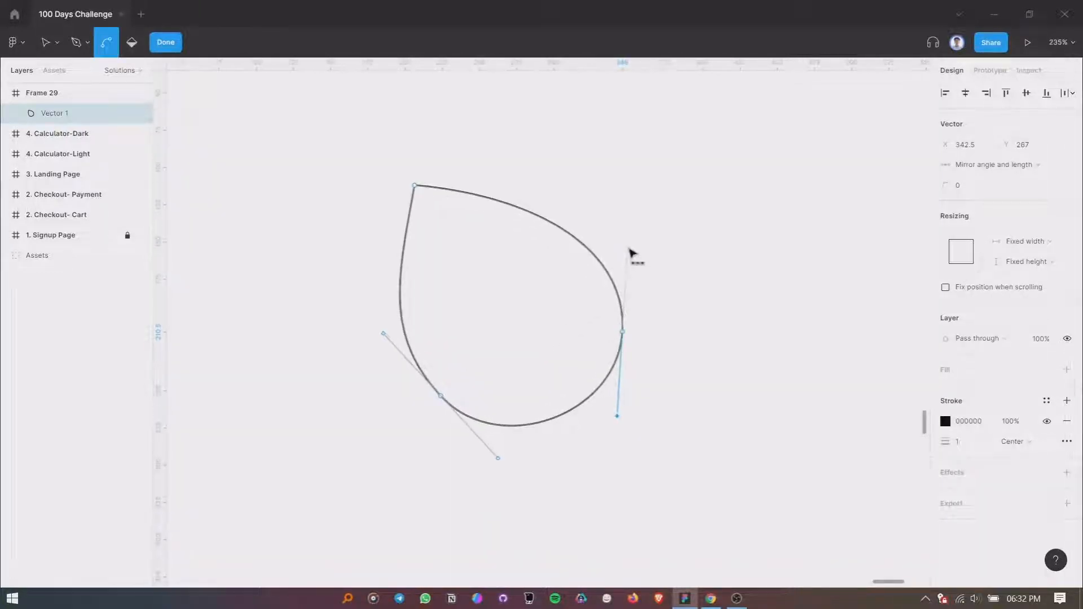
pyautogui.moveTo(629, 248)
pyautogui.mouseDown()
pyautogui.moveTo(617, 251)
pyautogui.moveTo(624, 242)
pyautogui.mouseUp()
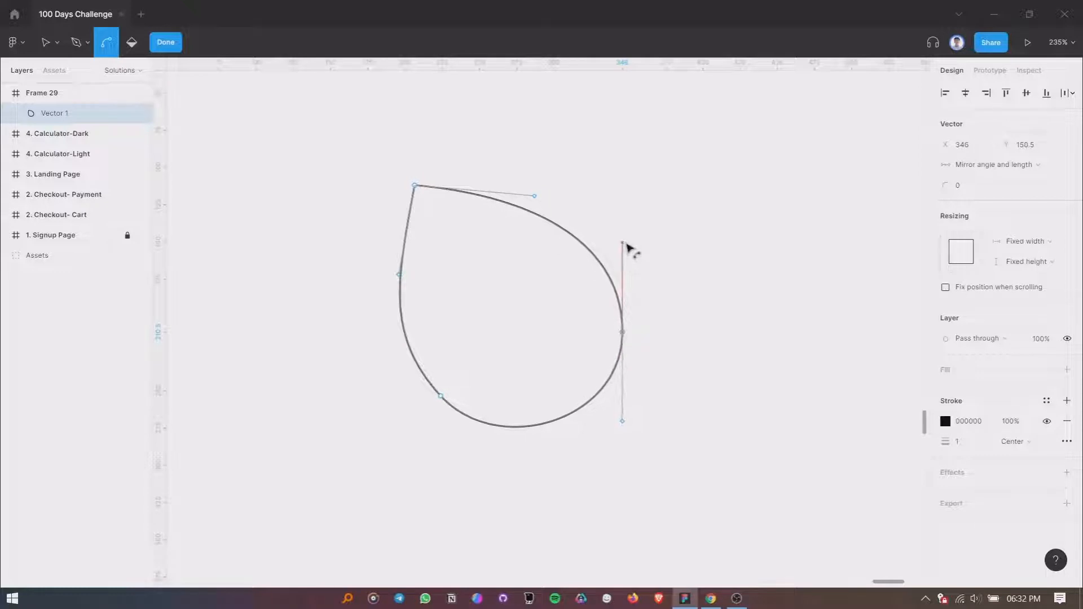
pyautogui.moveTo(534, 196); pyautogui.dragTo(534, 205)
# - Remove the top point's outer left handle to keep the tip sharp, and fine-tune the lower-left point's handle
pyautogui.click(298, 171)
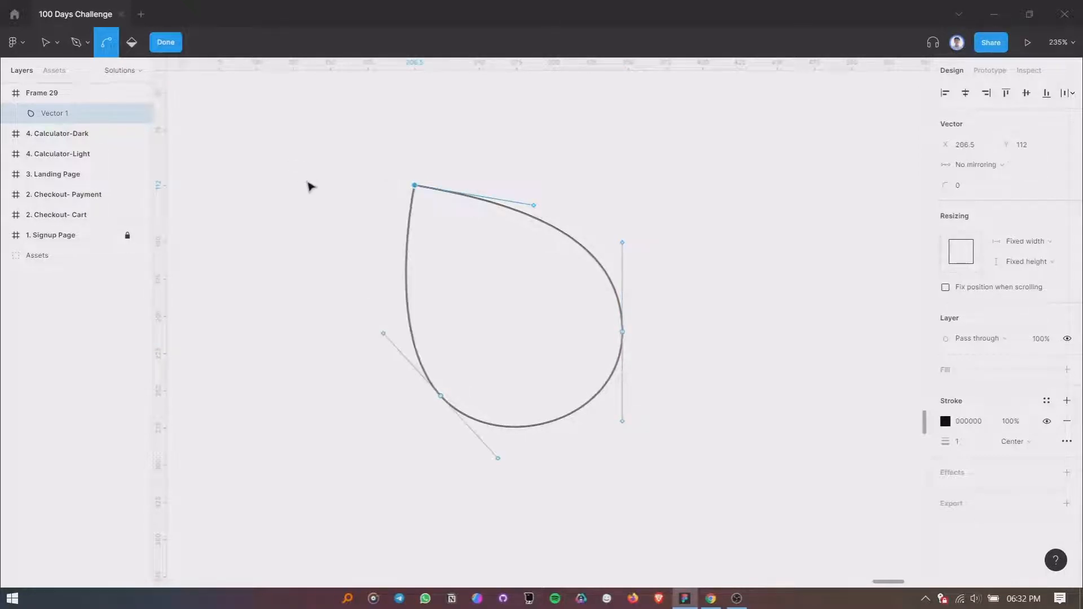
pyautogui.hotkey('ctrl', 'z')
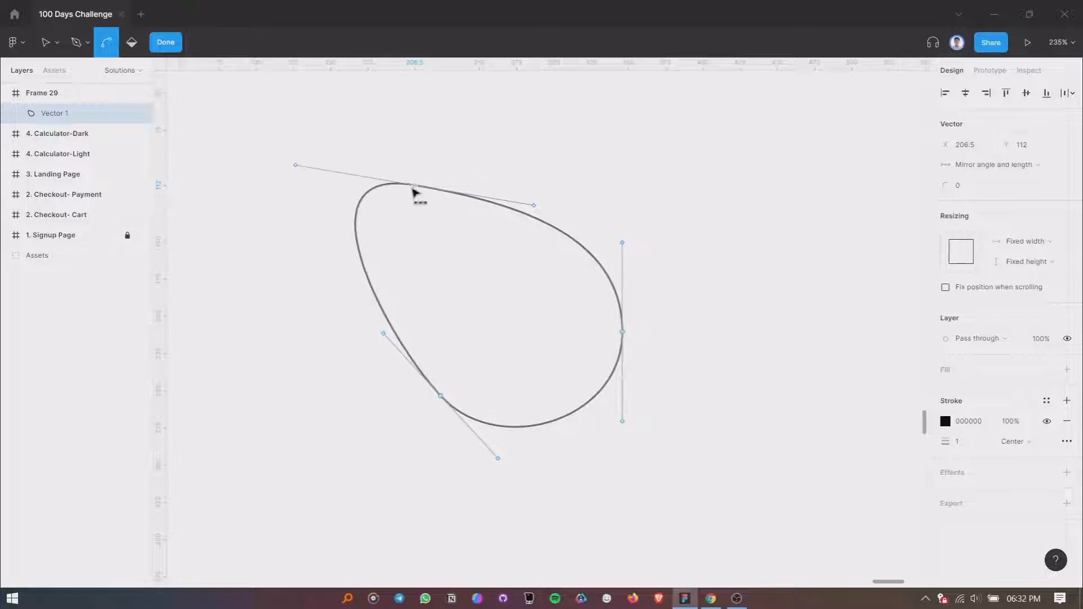
pyautogui.moveTo(300, 171); pyautogui.dragTo(323, 190)
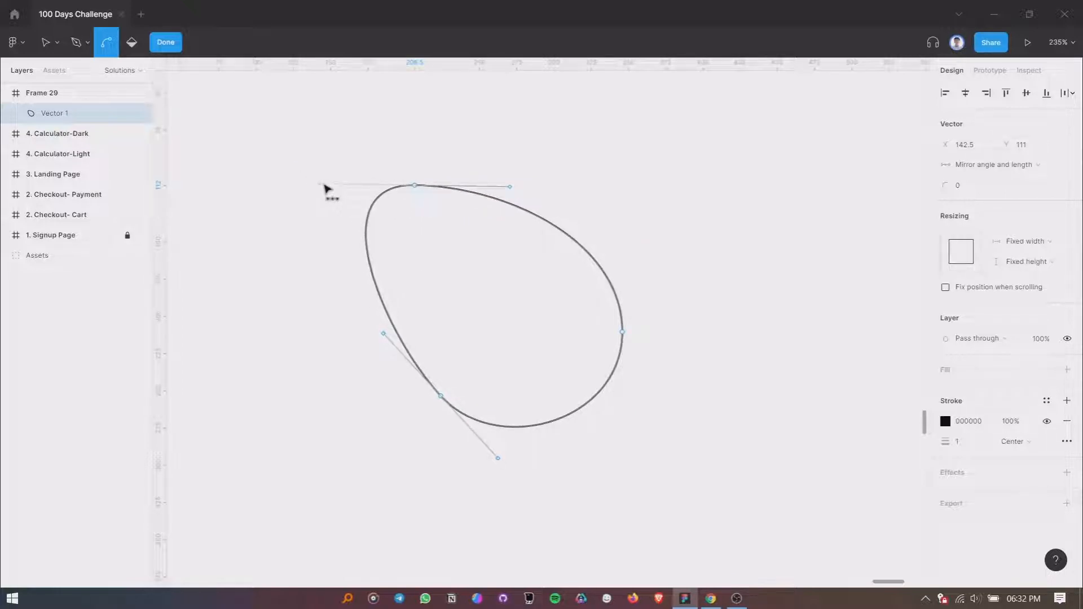
pyautogui.hotkey('ctrl', 'z')
pyautogui.click(295, 167)
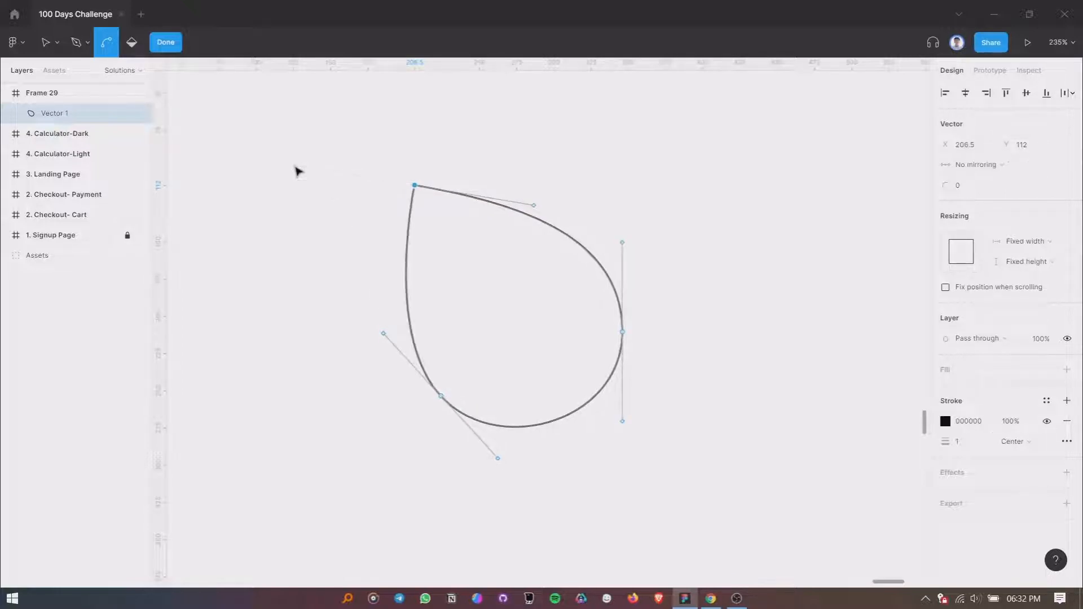
pyautogui.moveTo(385, 337)
pyautogui.mouseDown()
pyautogui.moveTo(396, 324)
pyautogui.moveTo(404, 348)
pyautogui.moveTo(407, 302)
pyautogui.moveTo(401, 331)
pyautogui.moveTo(415, 358)
pyautogui.moveTo(390, 332)
pyautogui.mouseUp()
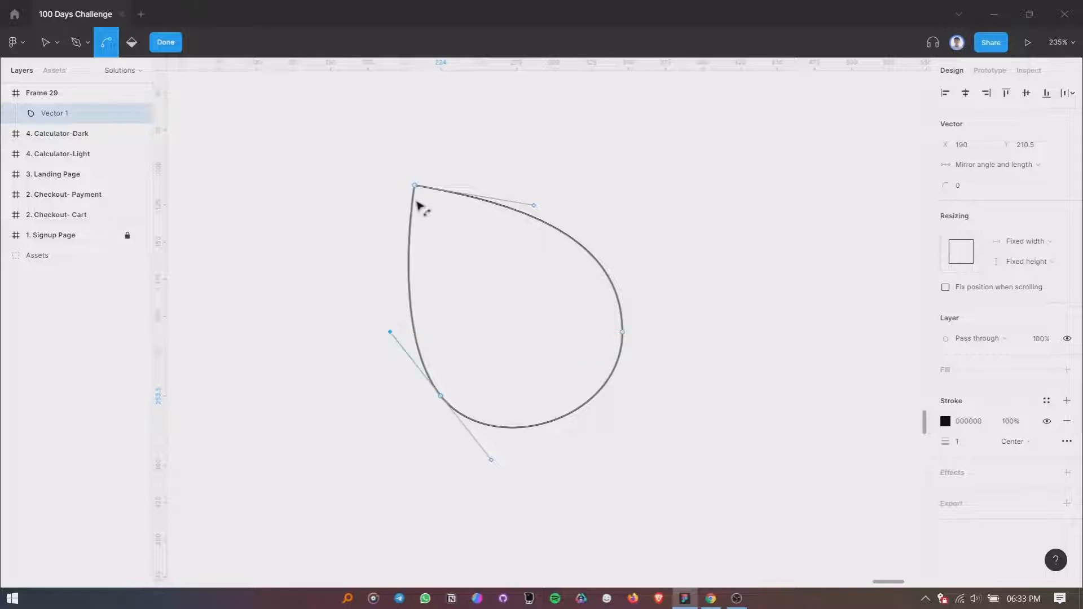
# - Rebuild the tip's handles, angling the lower one inward and removing the upper one to keep a sharp point
pyautogui.click(416, 186)
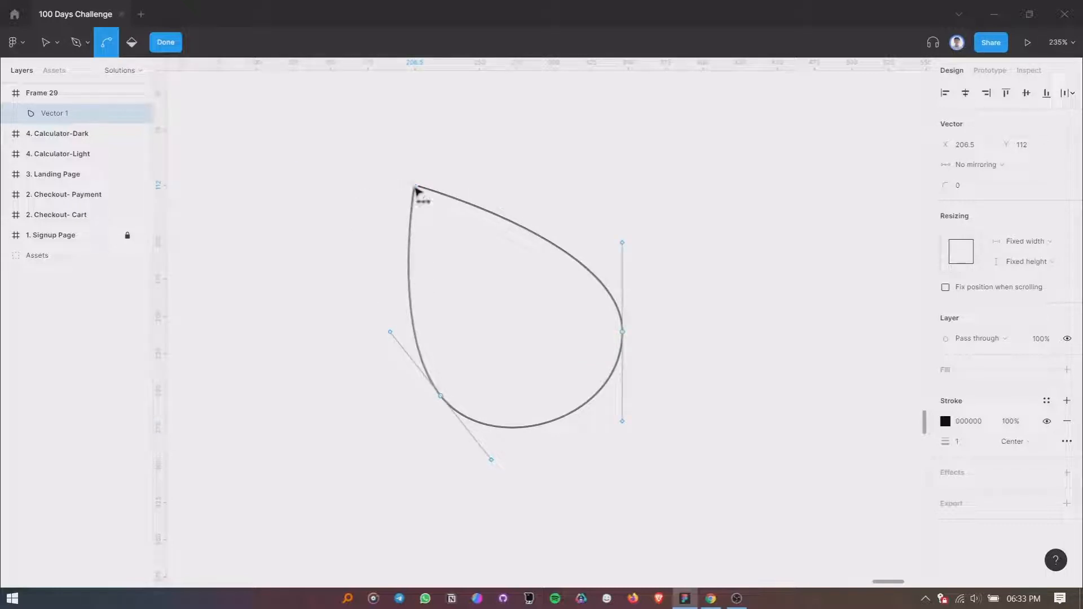
pyautogui.click(416, 188)
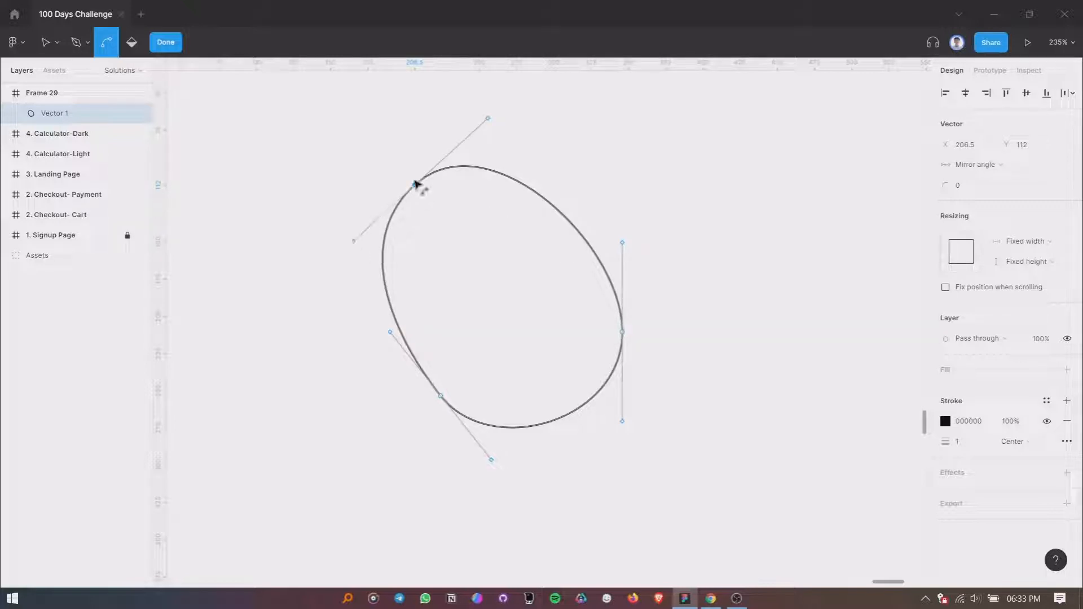
pyautogui.moveTo(356, 241); pyautogui.dragTo(420, 230)
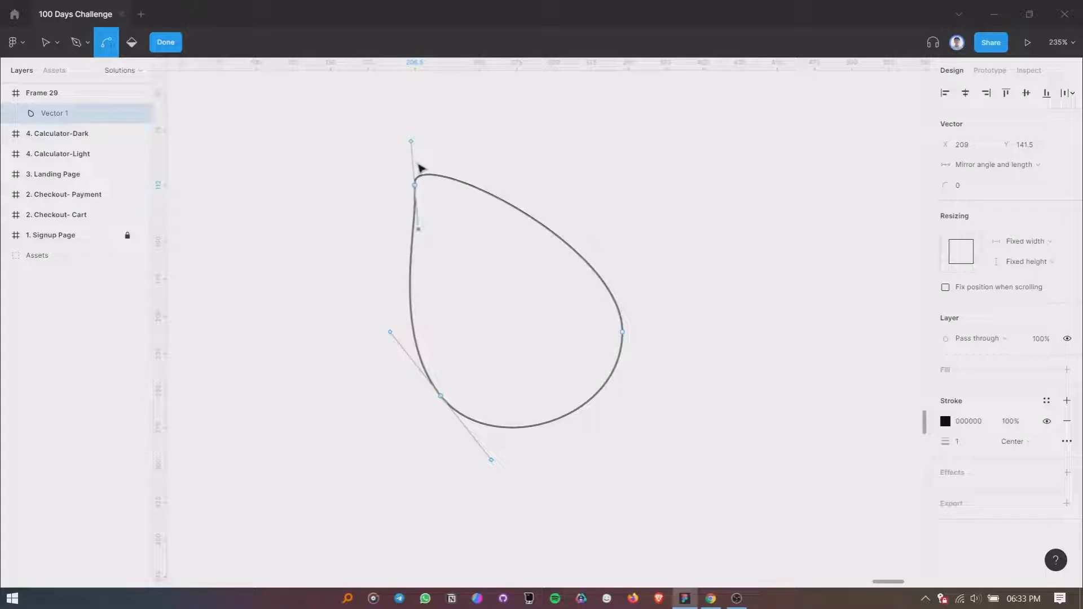
pyautogui.press('Delete')
pyautogui.scroll(2, 440, 234)
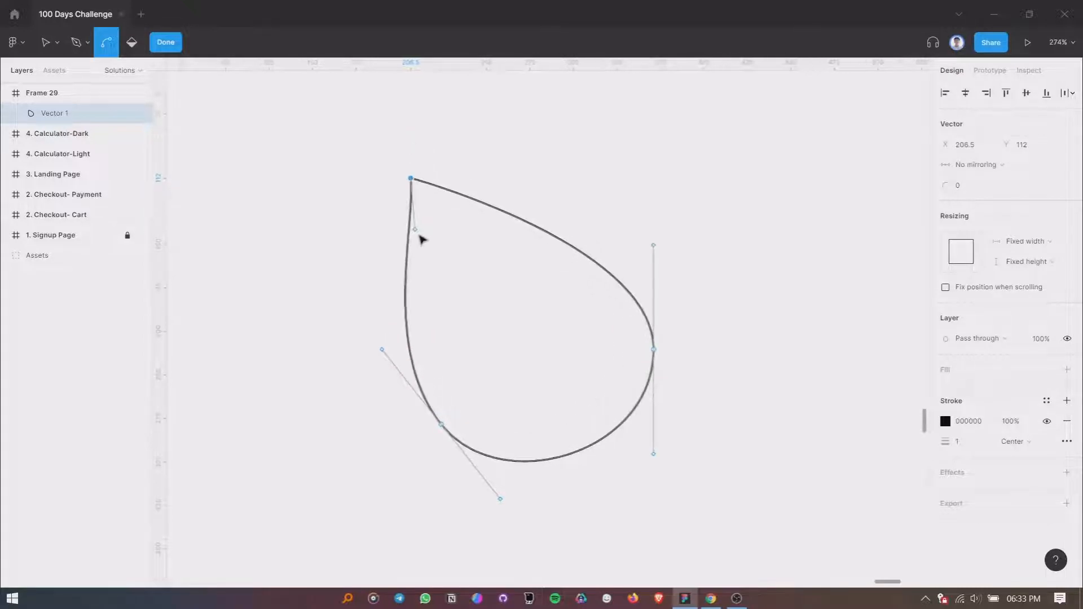
pyautogui.moveTo(418, 237); pyautogui.dragTo(427, 259)
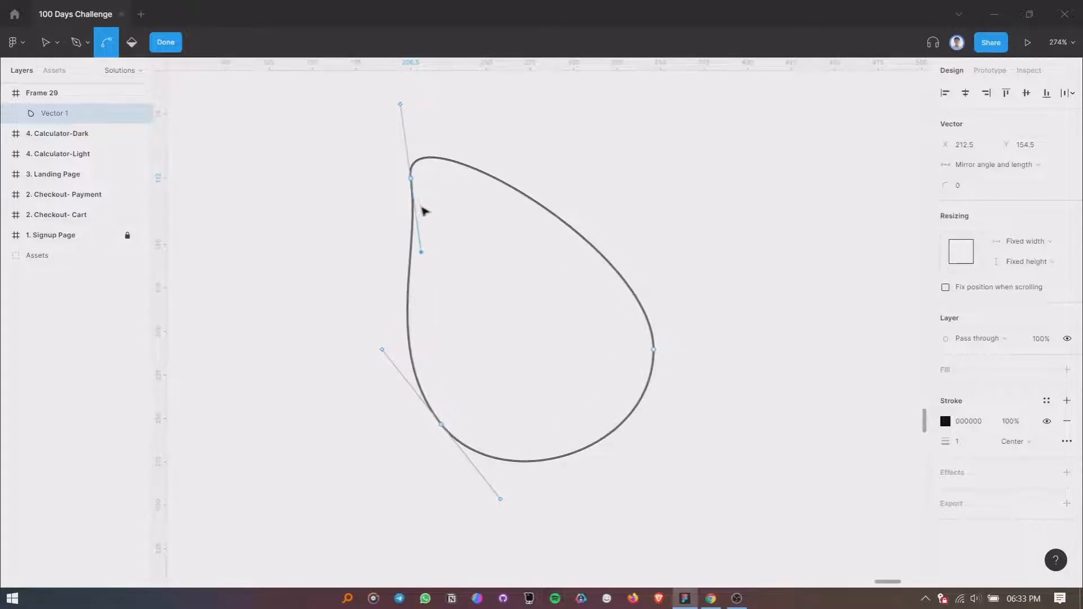
pyautogui.click(402, 105)
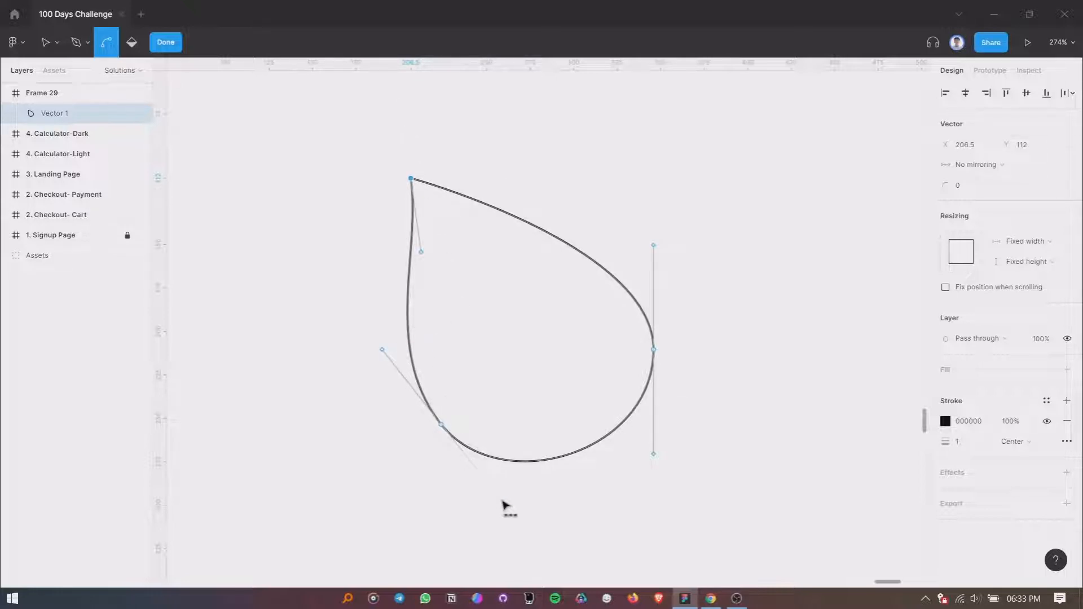
# - Lengthen the handles of the lower-left and right points to make the shape's lower part rounder
pyautogui.moveTo(501, 500)
pyautogui.mouseDown()
pyautogui.moveTo(511, 515)
pyautogui.moveTo(503, 530)
pyautogui.moveTo(522, 520)
pyautogui.moveTo(509, 511)
pyautogui.mouseUp()
pyautogui.moveTo(551, 418); pyautogui.dragTo(553, 390)
pyautogui.scroll(1, 553, 379)
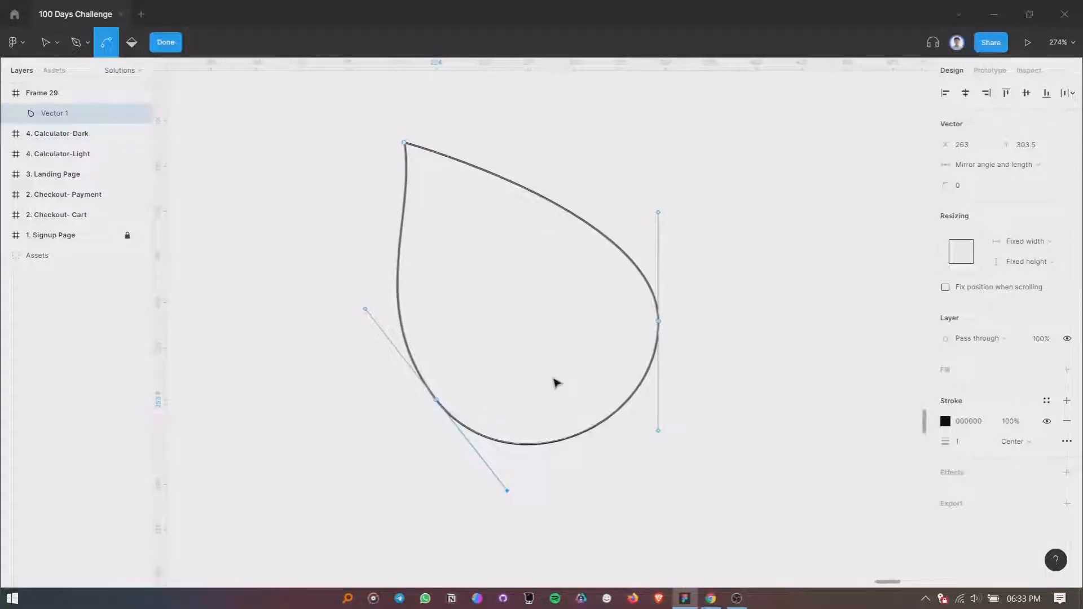
pyautogui.click(664, 204)
pyautogui.moveTo(665, 204)
pyautogui.mouseDown()
pyautogui.moveTo(677, 198)
pyautogui.moveTo(675, 237)
pyautogui.moveTo(663, 191)
pyautogui.mouseUp()
pyautogui.scroll(-2, 557, 217)
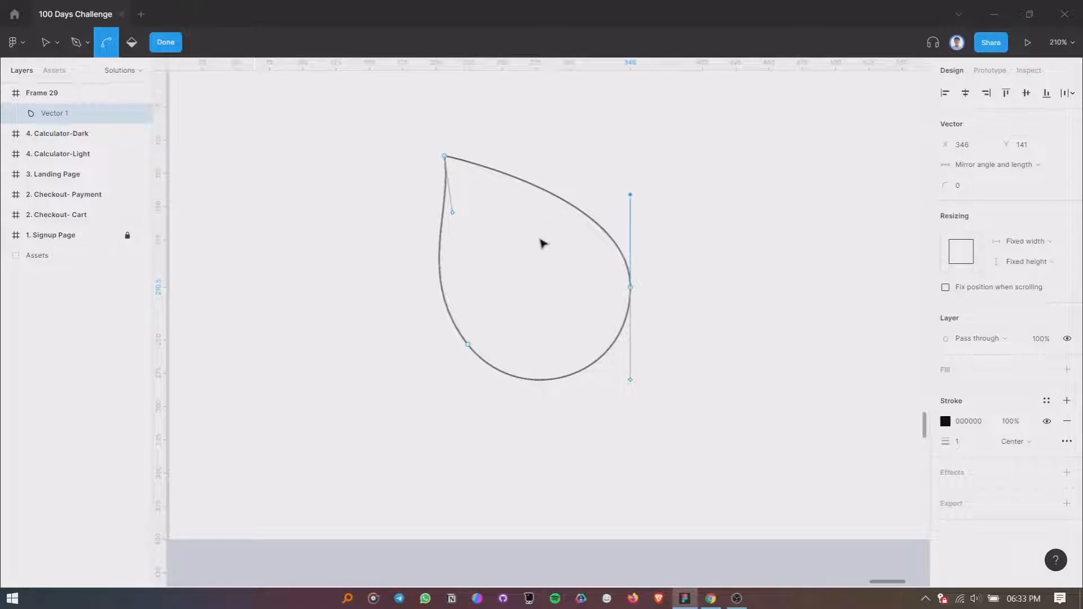
# - Pull the tip's lower handle further inward, remove its opposite handle, and finish editing the drop-shaped vector
pyautogui.scroll(1, 541, 244)
pyautogui.moveTo(456, 218)
pyautogui.mouseDown()
pyautogui.moveTo(472, 261)
pyautogui.moveTo(466, 233)
pyautogui.mouseUp()
pyautogui.scroll(4, 468, 233)
pyautogui.click(417, 281)
pyautogui.scroll(-1, 420, 282)
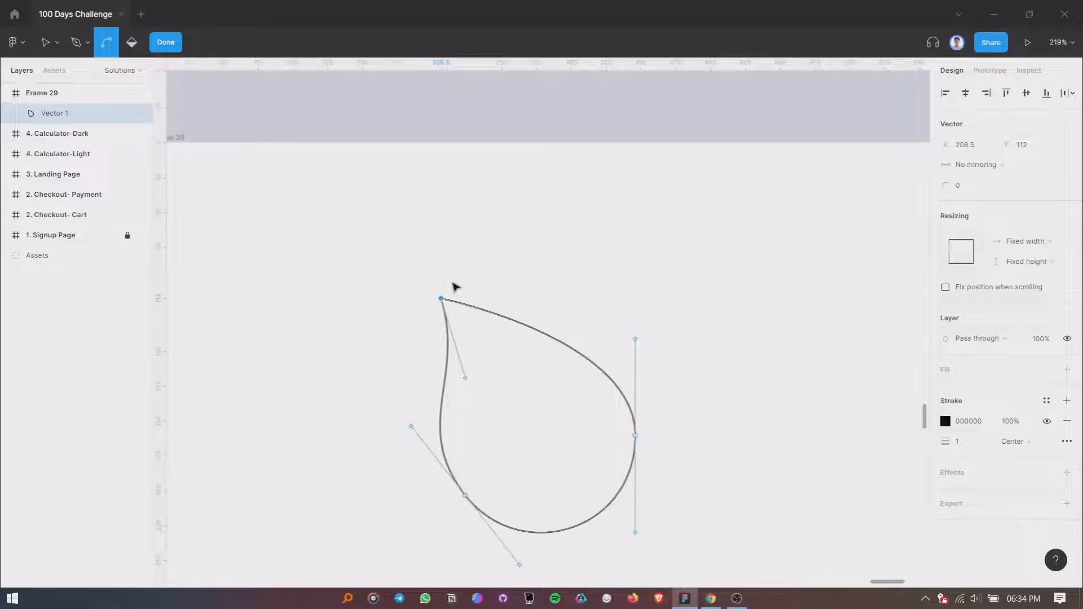
pyautogui.scroll(-1, 479, 333)
pyautogui.scroll(3, 502, 377)
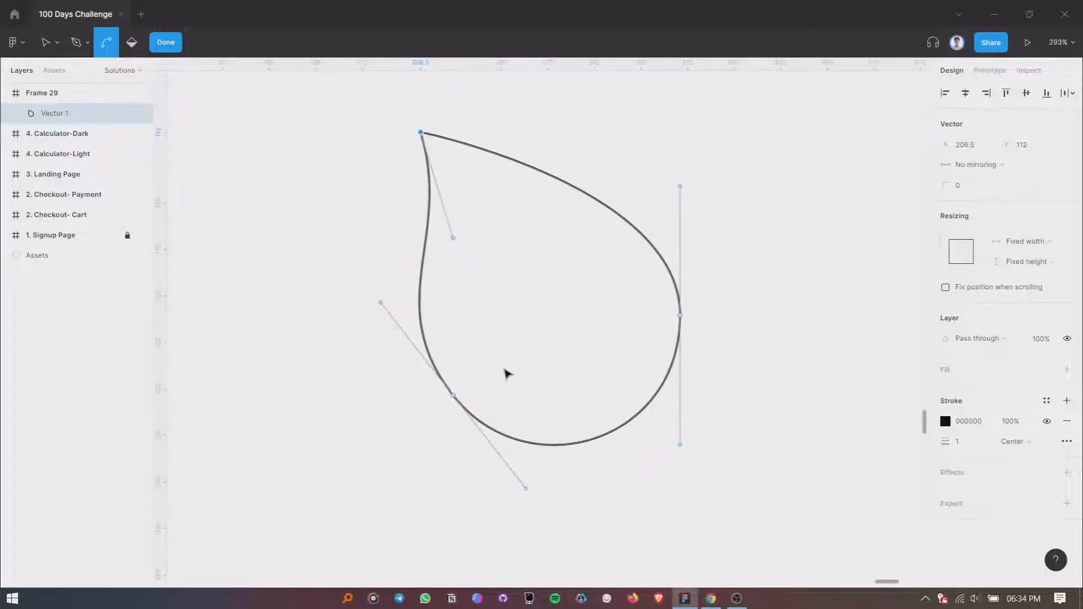
pyautogui.scroll(1, 507, 367)
pyautogui.click(165, 42)
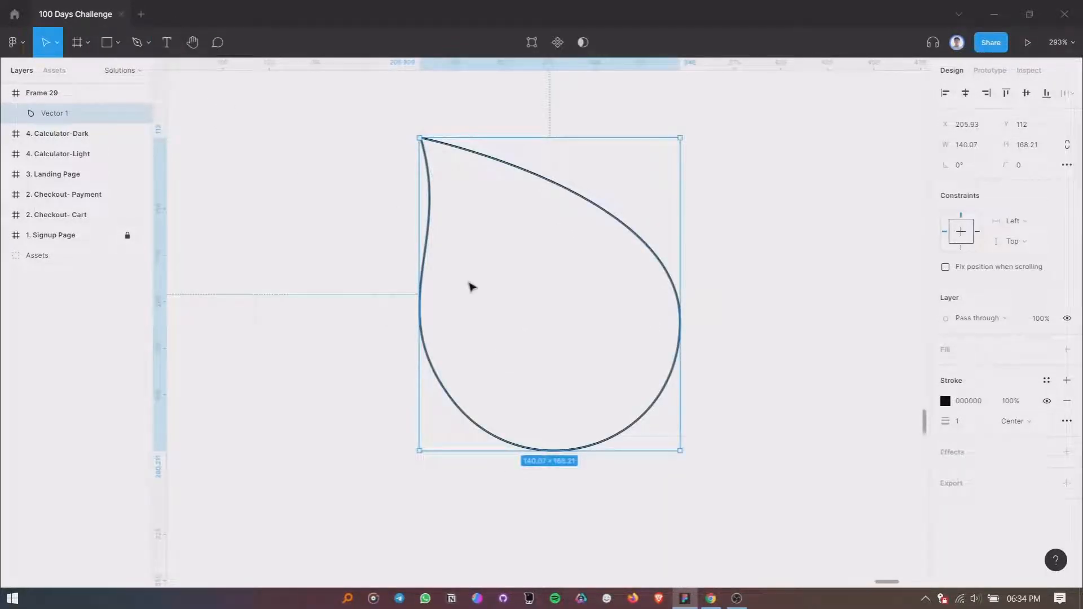
# - Give the drop shape a fill of 3FE1A5 and remove its black stroke
pyautogui.click(1067, 349)
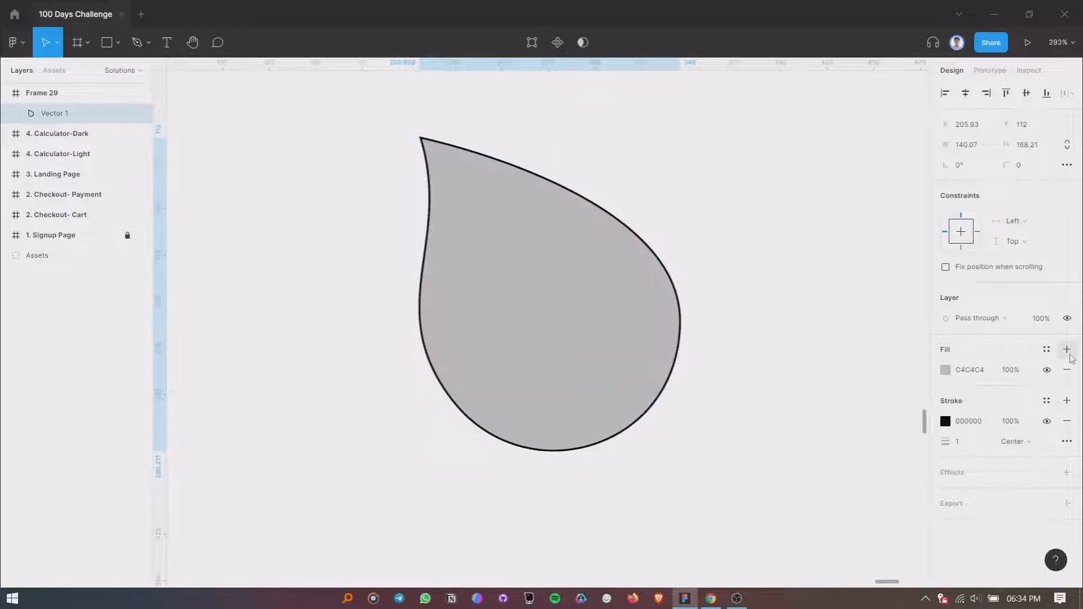
pyautogui.click(1067, 422)
pyautogui.scroll(-2, 455, 268)
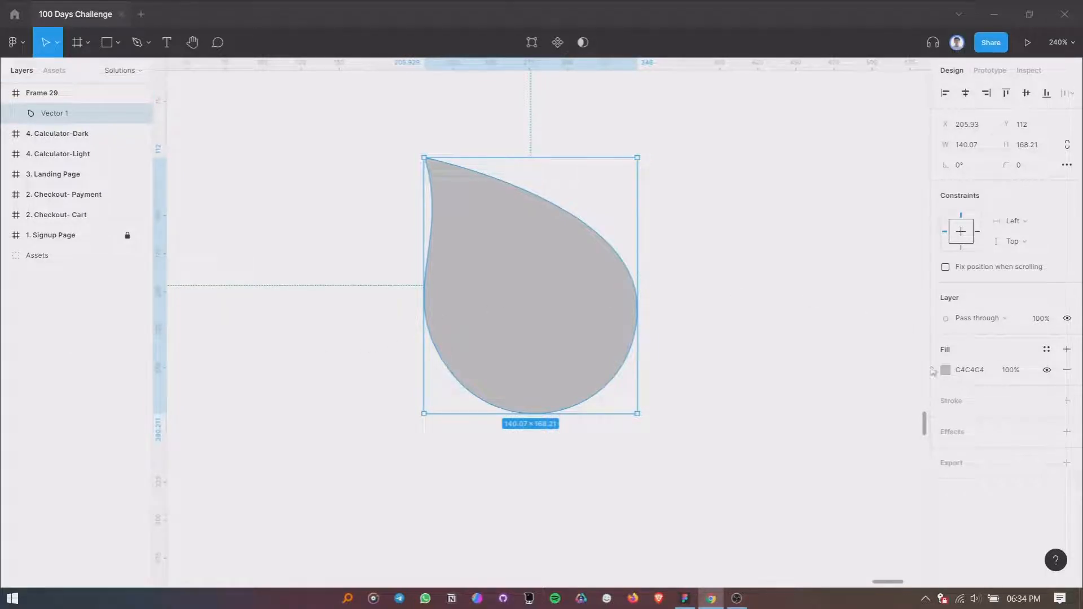
pyautogui.click(965, 368)
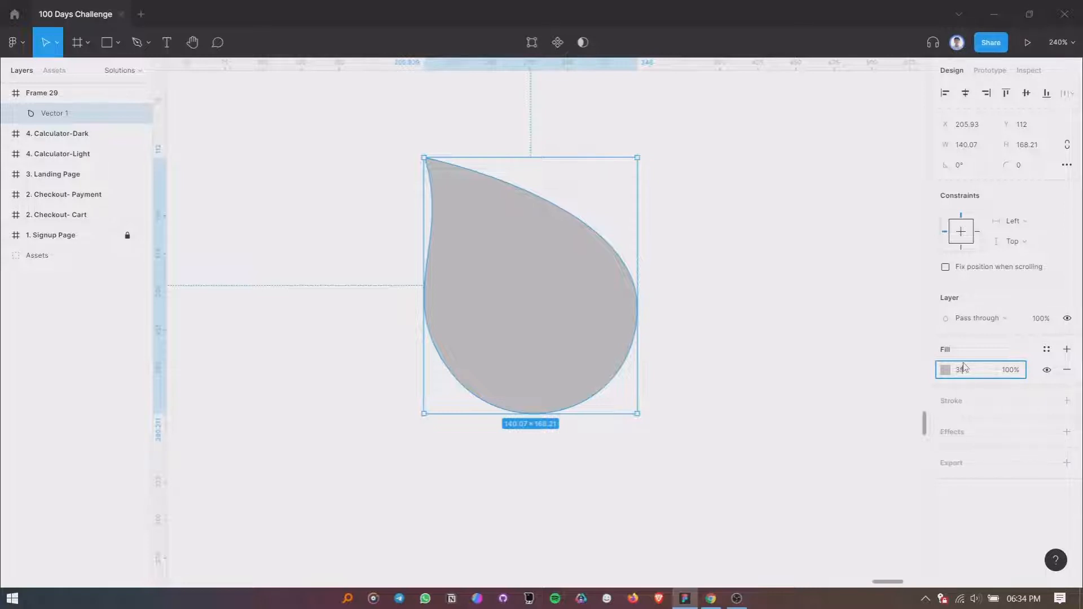
pyautogui.press('Return')
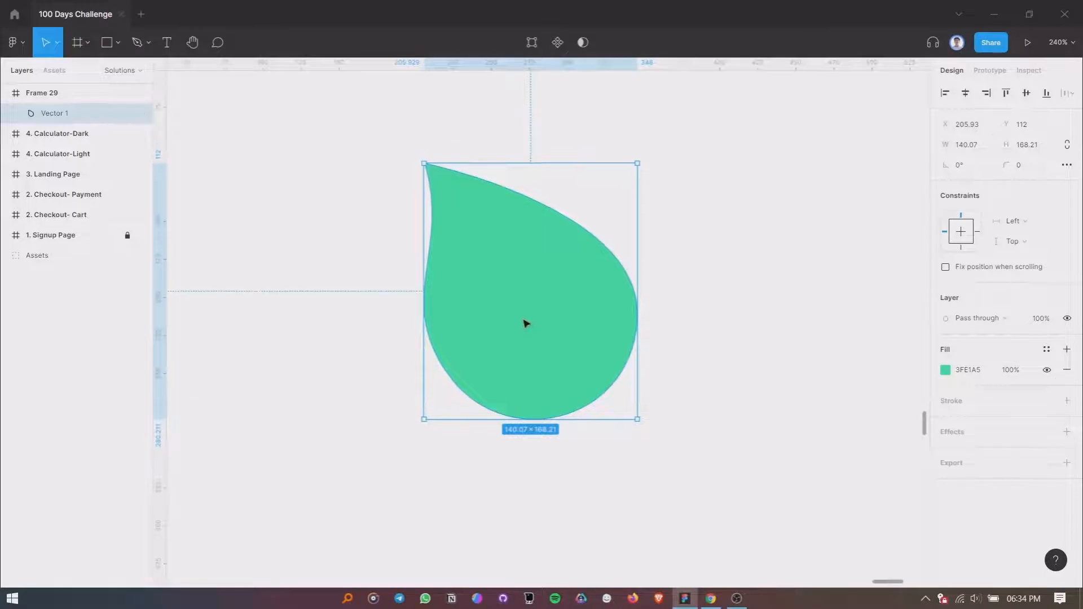
pyautogui.click(696, 302)
# - Rotate the green drop about 10° counterclockwise and keep it selected
pyautogui.click(532, 286)
pyautogui.scroll(-2, 534, 286)
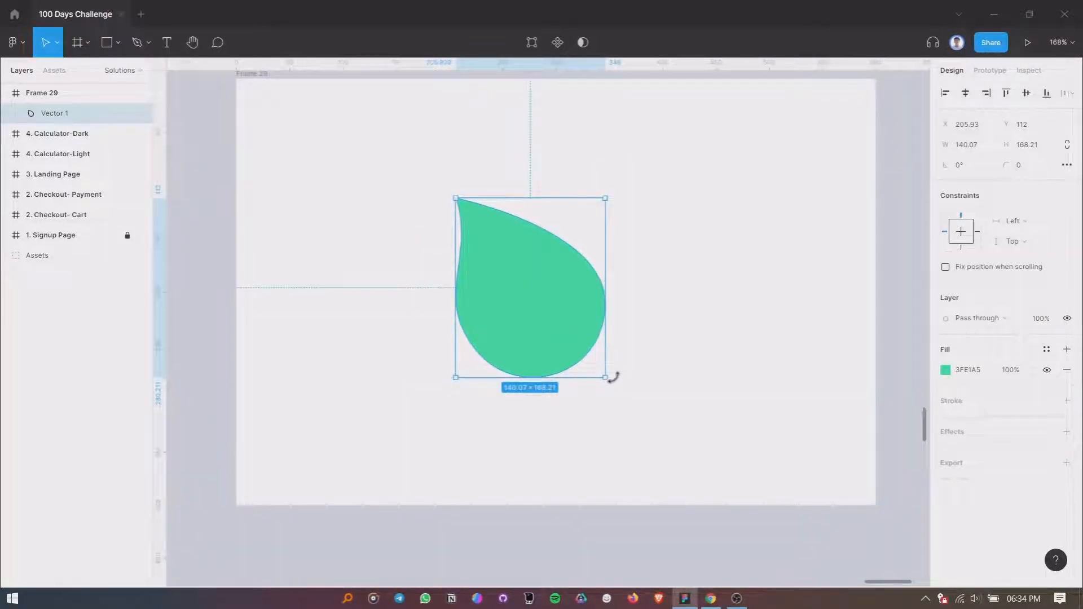
pyautogui.scroll(1, 612, 381)
pyautogui.moveTo(610, 381); pyautogui.dragTo(626, 360)
pyautogui.click(603, 441)
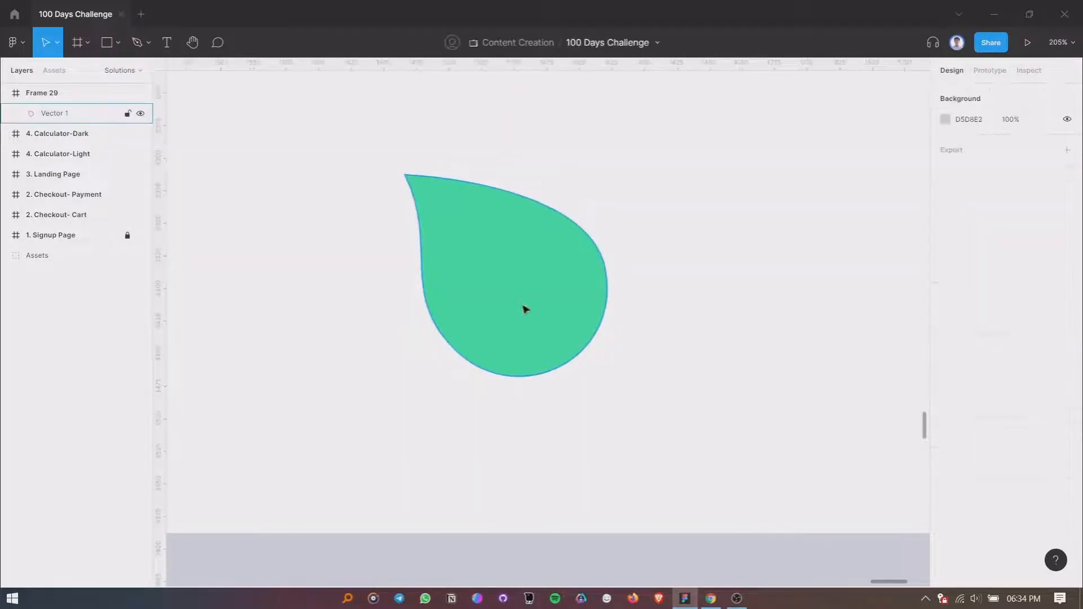
pyautogui.click(524, 308)
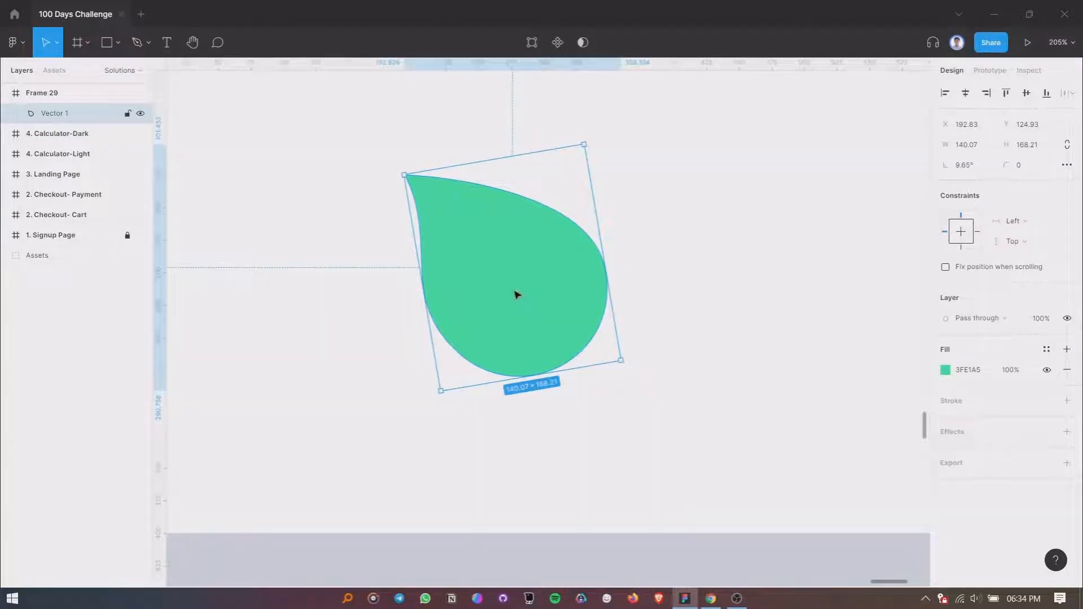
# - Duplicate the green drop, shrink the copy to about 79 × 95, flip it horizontally and overlap it with the original's lower-right edge
pyautogui.moveTo(517, 294); pyautogui.dragTo(667, 295)
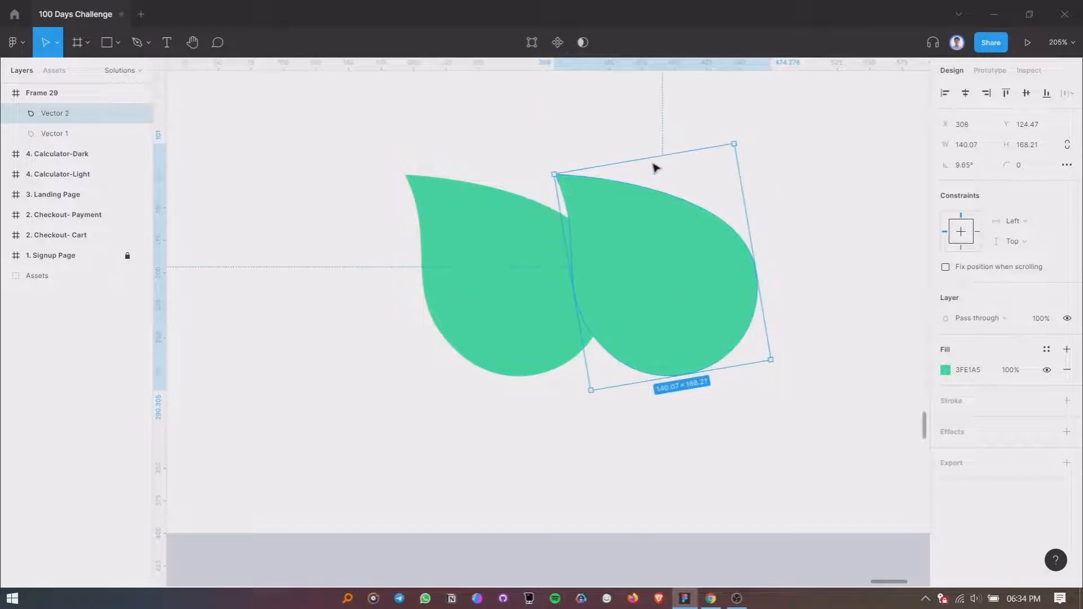
pyautogui.moveTo(655, 153); pyautogui.dragTo(684, 249)
pyautogui.hotkey('shift', 'h')
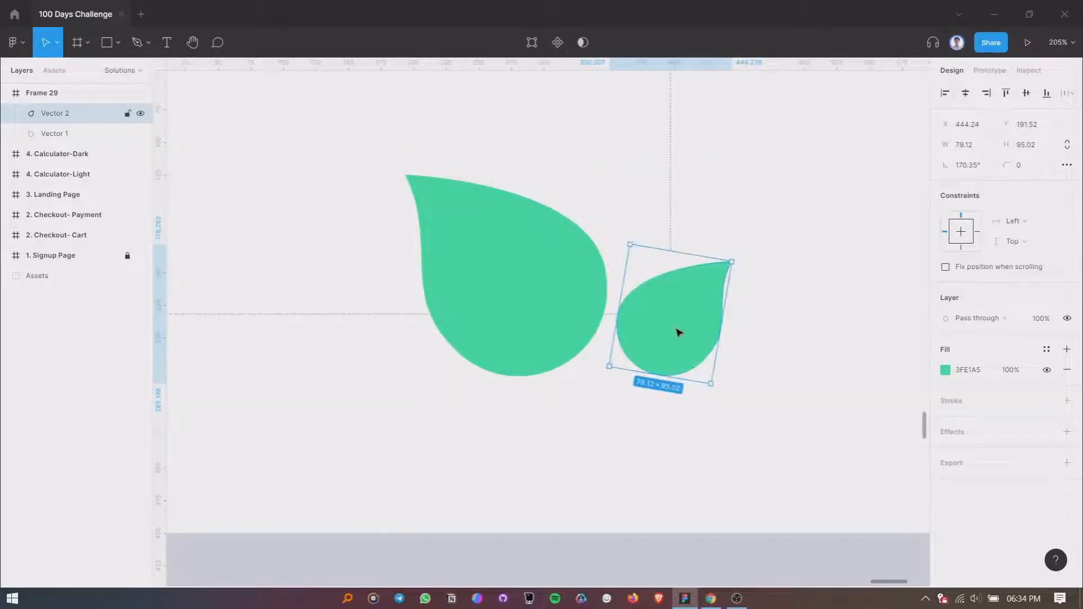
pyautogui.moveTo(678, 329); pyautogui.dragTo(639, 324)
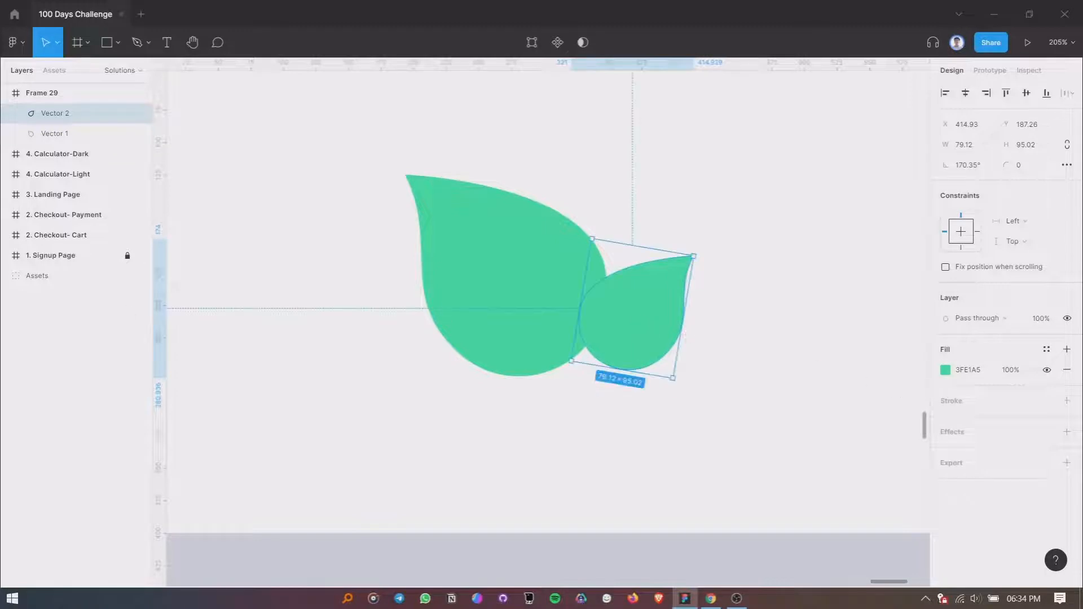
# - Set the smaller drop's fill to 397AFA
pyautogui.hotkey('alt', 'Tab')
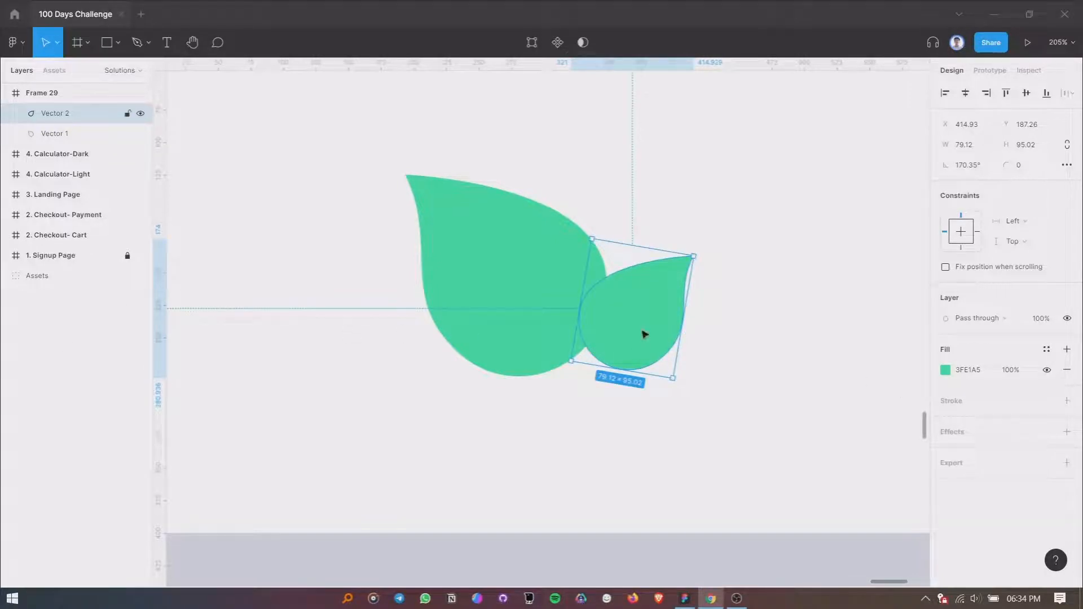
pyautogui.hotkey('alt', 'Tab')
pyautogui.click(978, 371)
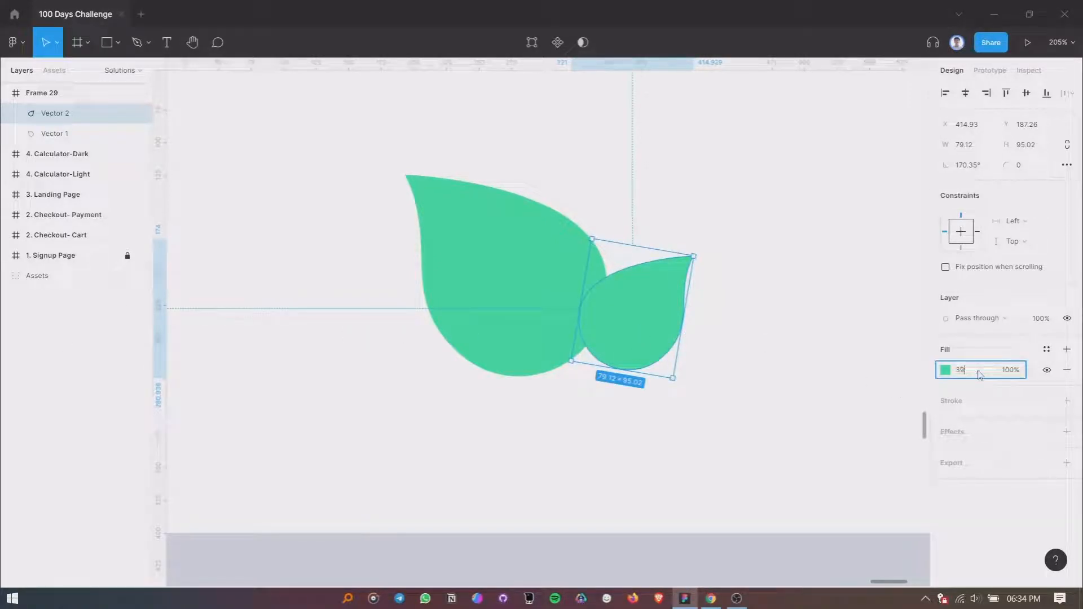
pyautogui.write('397afa')
pyautogui.press('Return')
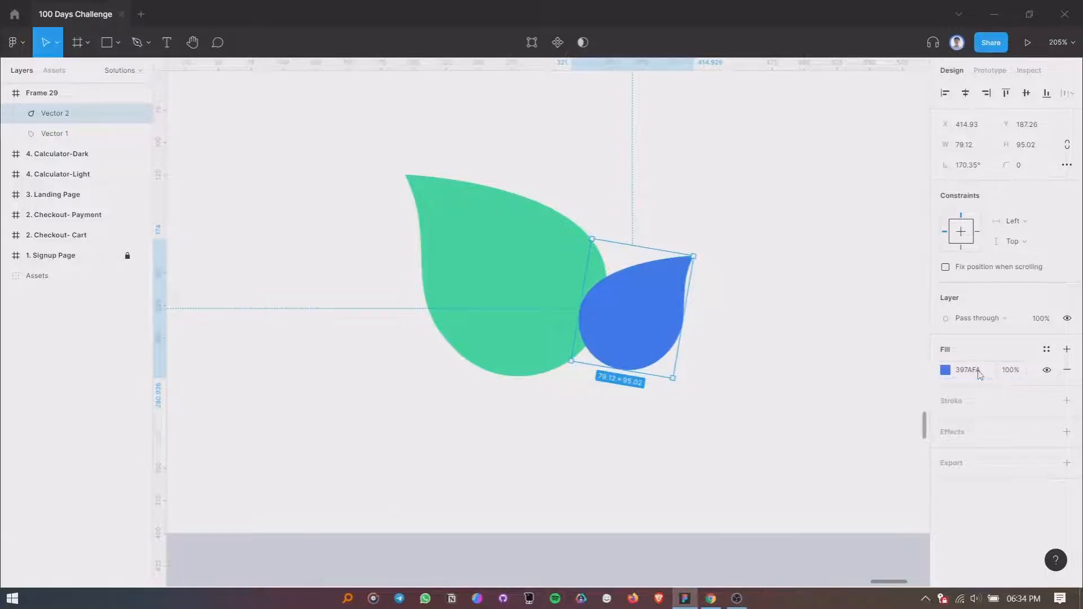
# - Shift both drops together up and left within Frame 29, and fine-tune the blue drop's position against the green one
pyautogui.scroll(1, 683, 306)
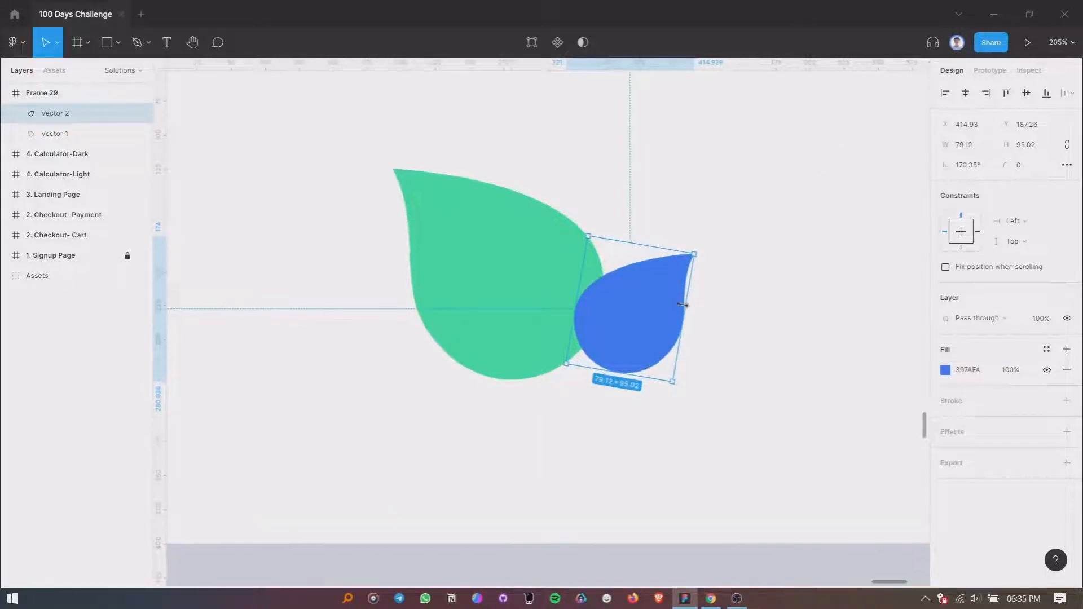
pyautogui.moveTo(650, 314)
pyautogui.mouseDown()
pyautogui.moveTo(644, 321)
pyautogui.moveTo(651, 314)
pyautogui.mouseUp()
pyautogui.scroll(-5, 651, 314)
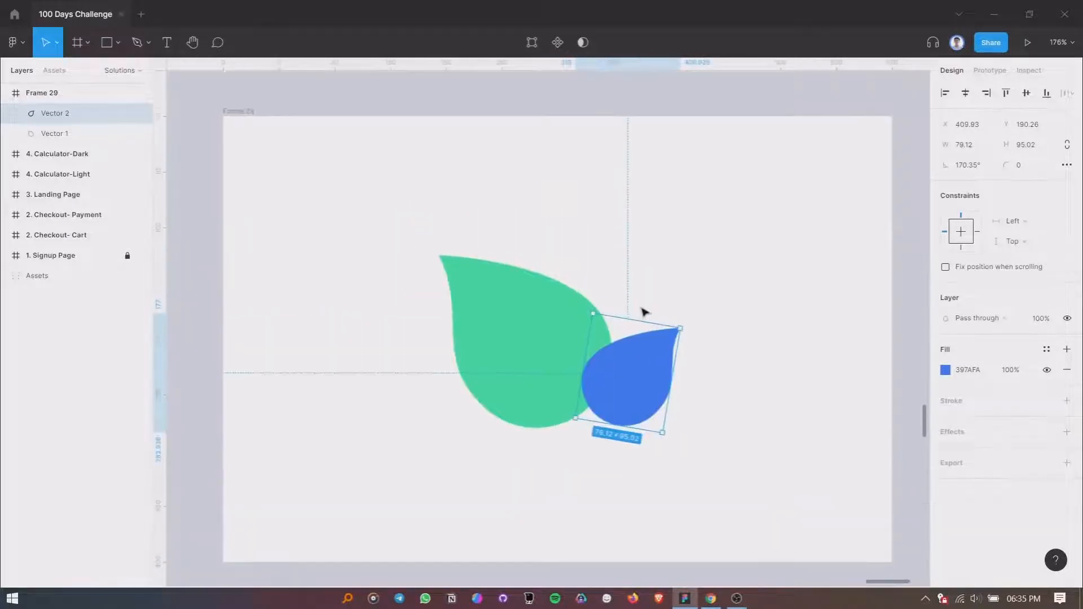
pyautogui.click(552, 348)
pyautogui.keyDown('shift'); pyautogui.click(609, 355); pyautogui.keyUp('shift')
pyautogui.moveTo(610, 355); pyautogui.dragTo(592, 332)
pyautogui.scroll(4, 593, 332)
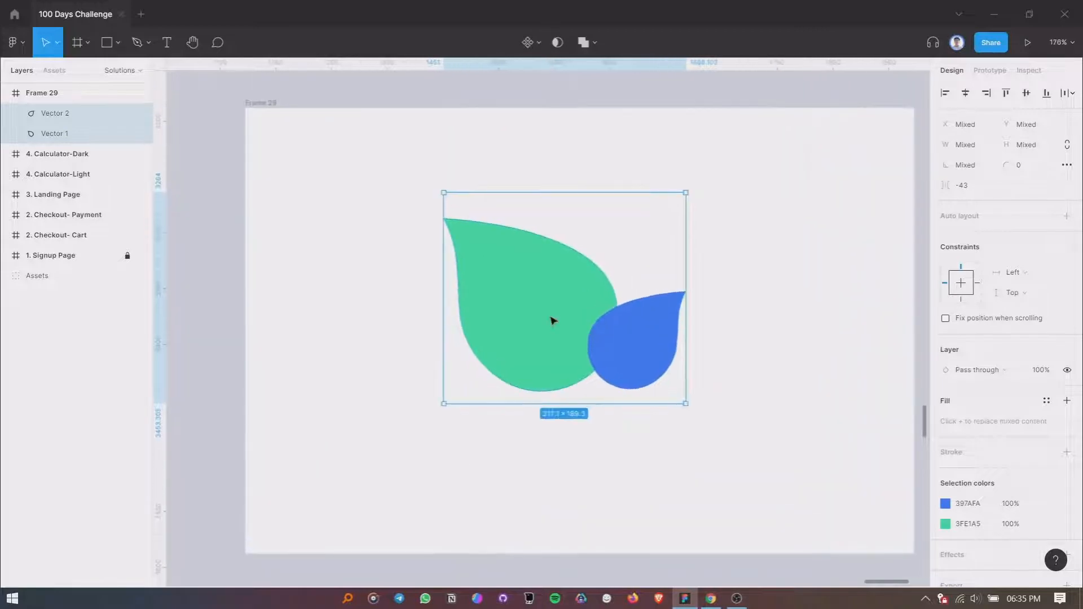
pyautogui.click(536, 310)
pyautogui.click(640, 326)
pyautogui.moveTo(641, 326); pyautogui.dragTo(634, 337)
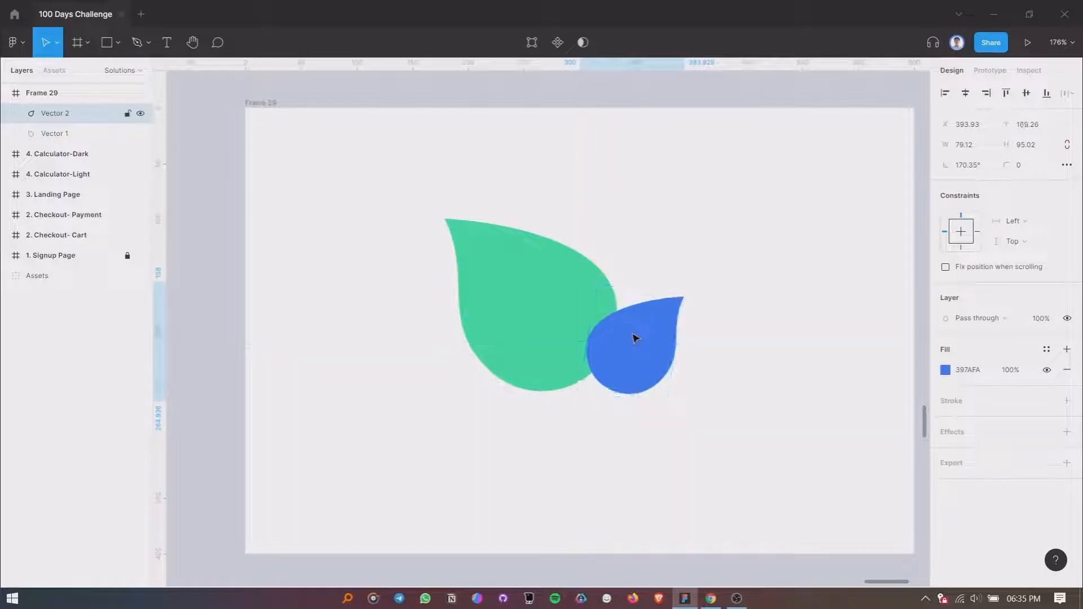
# - Compare Multiply and Darken blending on the blue drop, keep Multiply, and shift it further over the green drop
pyautogui.click(966, 320)
pyautogui.click(966, 328)
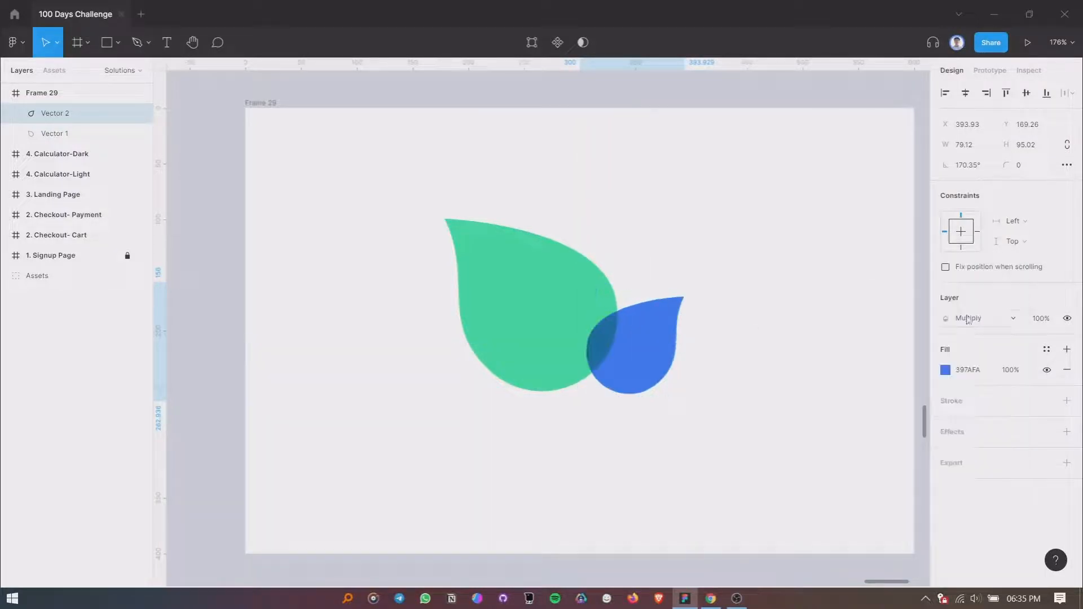
pyautogui.click(967, 318)
pyautogui.click(966, 305)
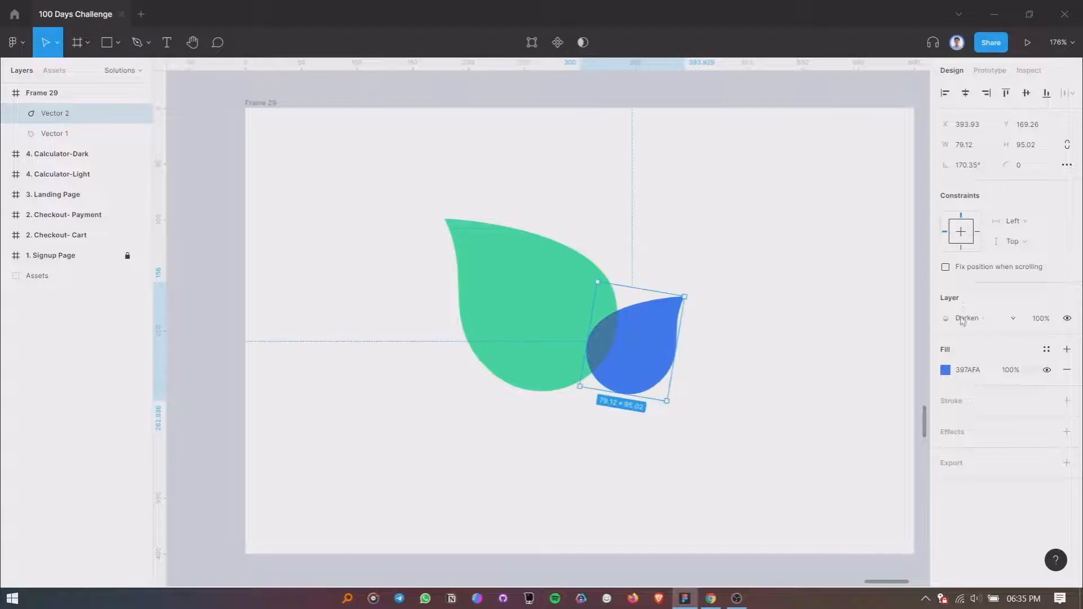
pyautogui.click(966, 319)
pyautogui.click(966, 328)
pyautogui.moveTo(642, 362); pyautogui.dragTo(628, 357)
pyautogui.click(769, 365)
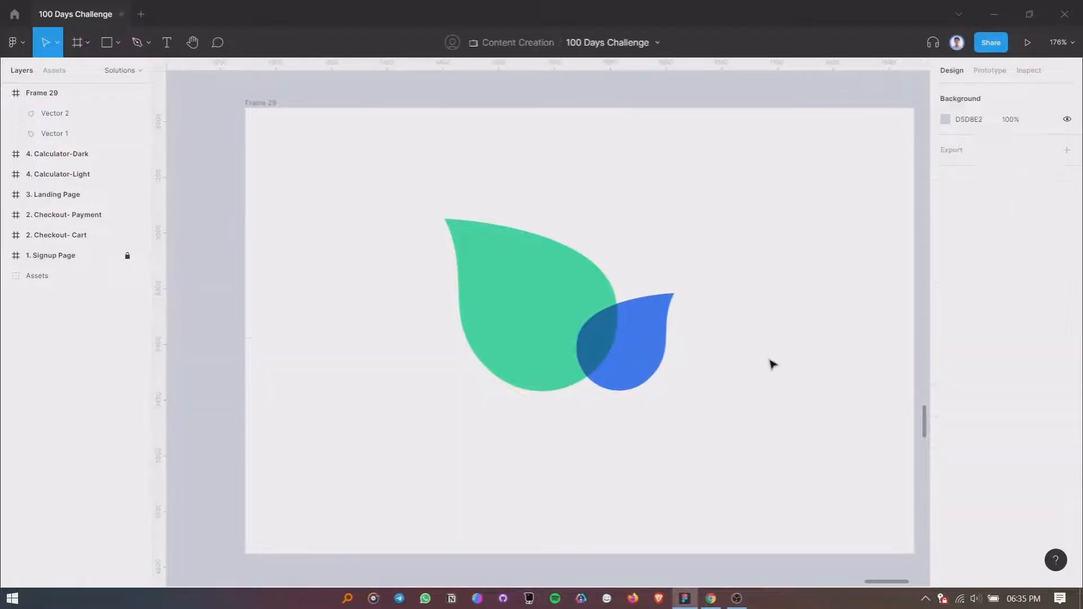
# - Draw a circle beside the blue drop with the Ellipse tool and enlarge it to about 275 × 275
pyautogui.scroll(-2, 452, 317)
pyautogui.scroll(3, 606, 325)
pyautogui.scroll(-3, 607, 325)
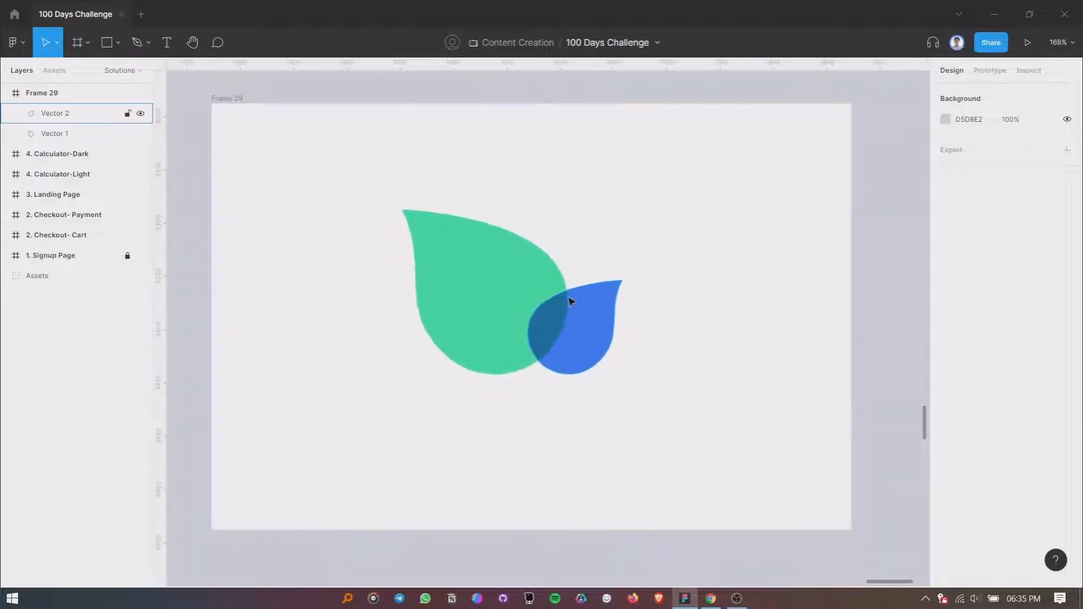
pyautogui.moveTo(423, 249); pyautogui.dragTo(438, 251)
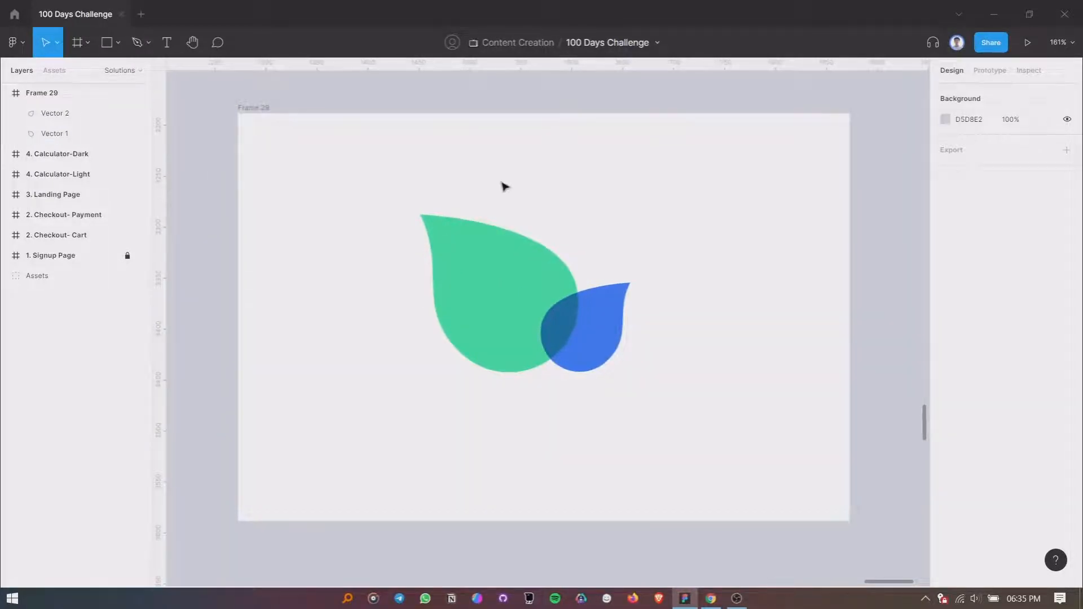
pyautogui.click(118, 42)
pyautogui.click(102, 120)
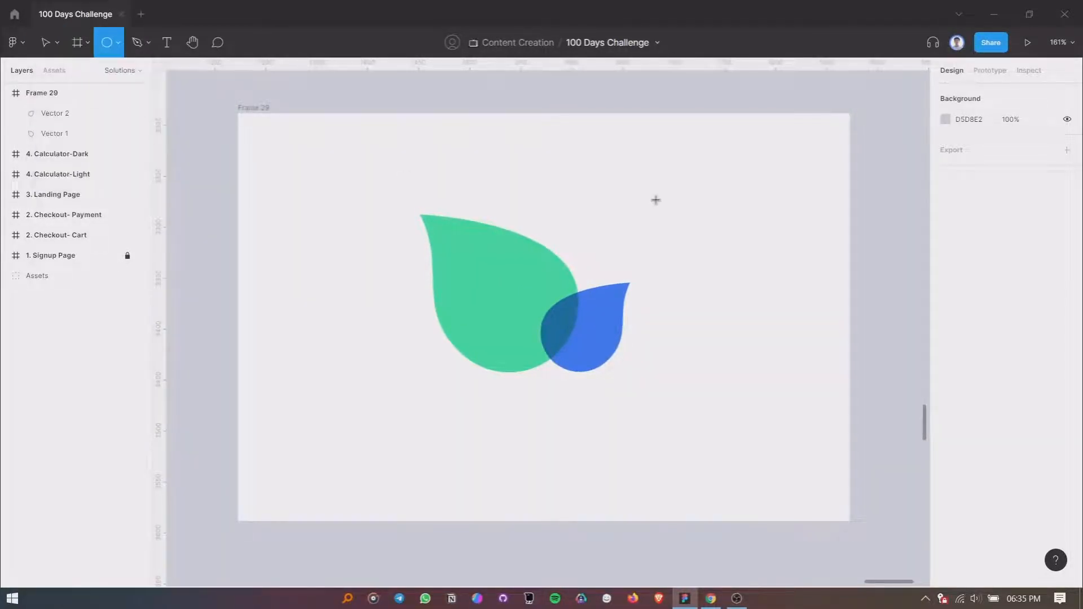
pyautogui.moveTo(655, 200)
pyautogui.mouseDown()
pyautogui.moveTo(759, 304)
pyautogui.moveTo(813, 407)
pyautogui.moveTo(797, 356)
pyautogui.mouseUp()
pyautogui.moveTo(792, 302)
pyautogui.mouseDown()
pyautogui.moveTo(724, 294)
pyautogui.moveTo(737, 314)
pyautogui.mouseUp()
pyautogui.moveTo(745, 223); pyautogui.dragTo(726, 148)
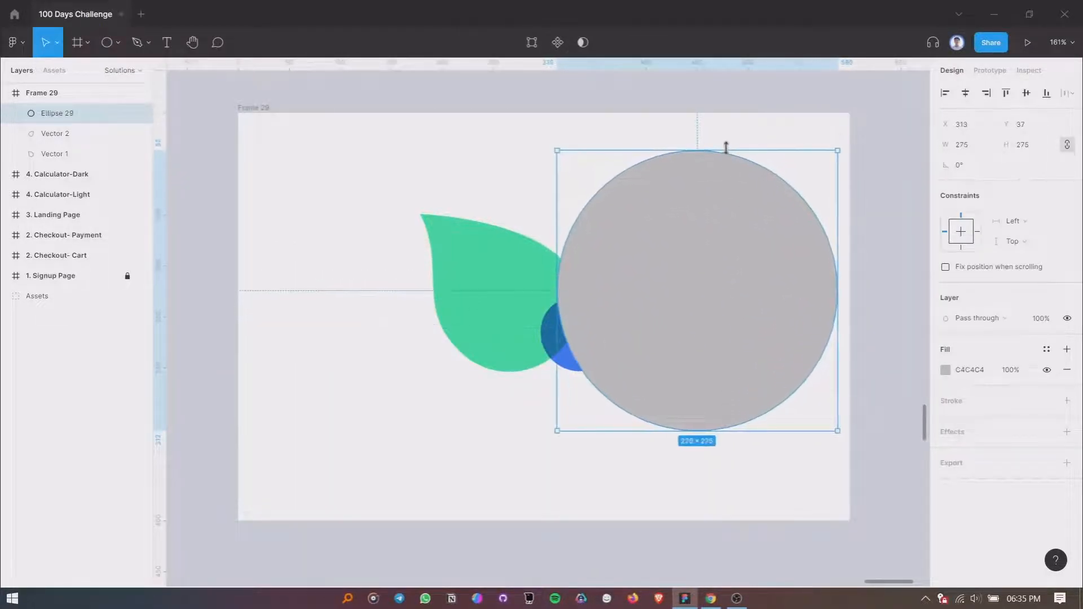
# - Duplicate the circle with a diagonal offset and darken the copy's fill to 6D6D6D
pyautogui.moveTo(755, 246); pyautogui.dragTo(708, 294)
pyautogui.click(945, 369)
pyautogui.moveTo(889, 354); pyautogui.dragTo(778, 358)
pyautogui.click(918, 254)
# - Resize the dark circle to about 289 × 289 and offset it so a thin crescent of the light circle stays uncovered
pyautogui.moveTo(728, 296); pyautogui.dragTo(749, 274)
pyautogui.moveTo(749, 271); pyautogui.dragTo(748, 266)
pyautogui.moveTo(766, 163); pyautogui.dragTo(757, 140)
pyautogui.moveTo(743, 263); pyautogui.dragTo(730, 288)
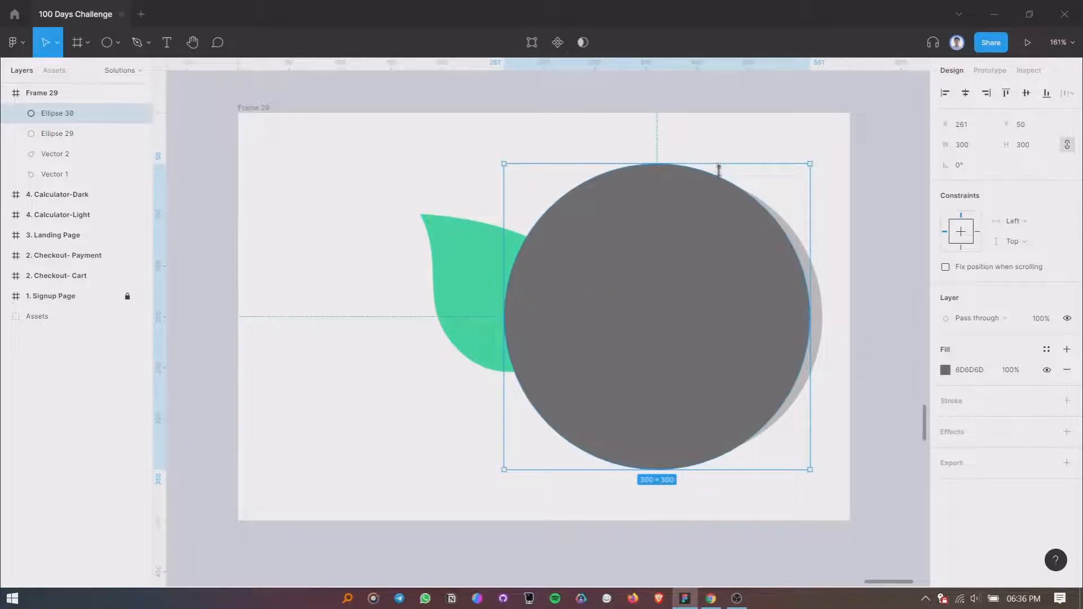
pyautogui.moveTo(717, 165); pyautogui.dragTo(718, 174)
pyautogui.moveTo(717, 229); pyautogui.dragTo(724, 224)
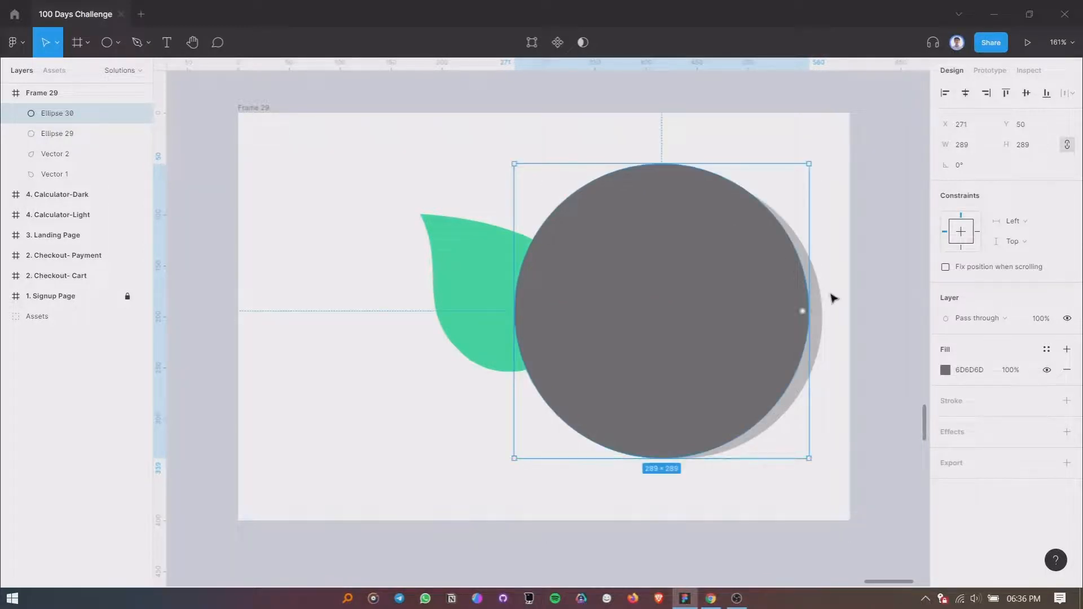
# - Subtract the dark circle from the light circle to form a thin crescent
pyautogui.keyDown('shift'); pyautogui.click(824, 305); pyautogui.keyUp('shift')
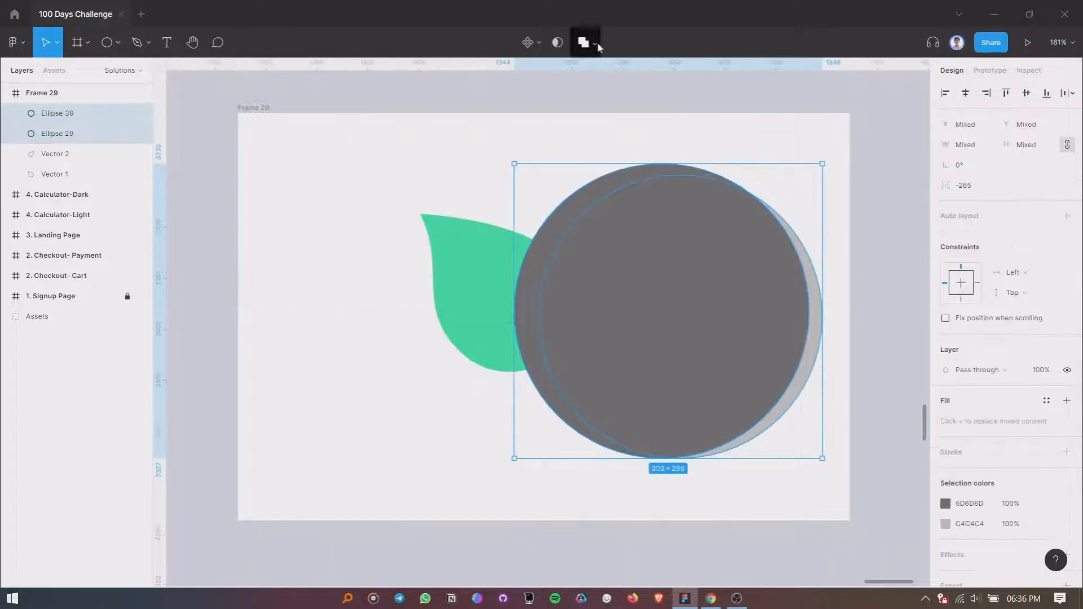
pyautogui.click(593, 42)
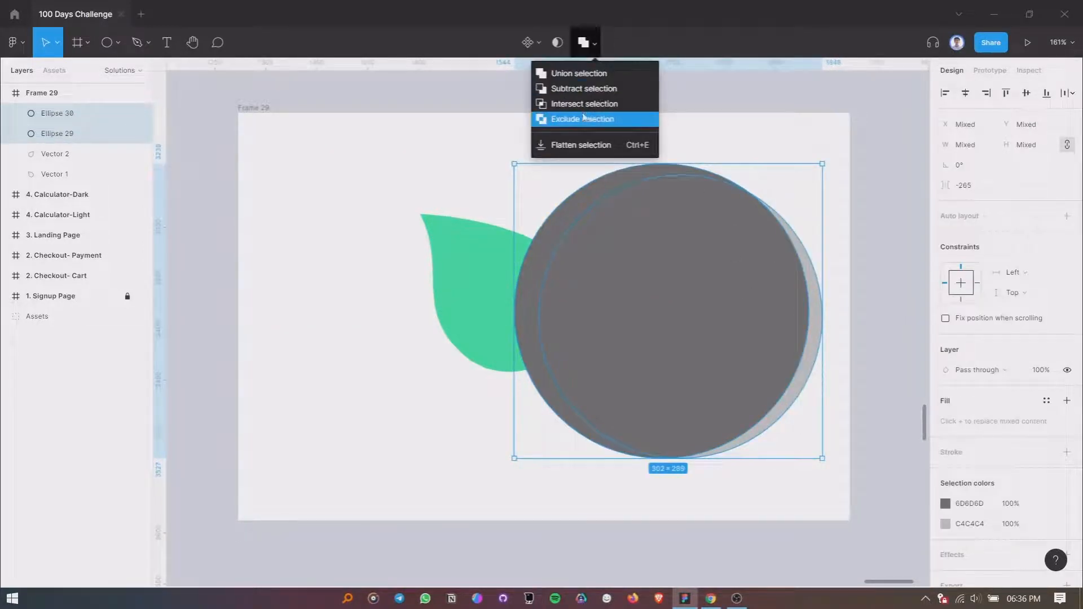
pyautogui.click(603, 89)
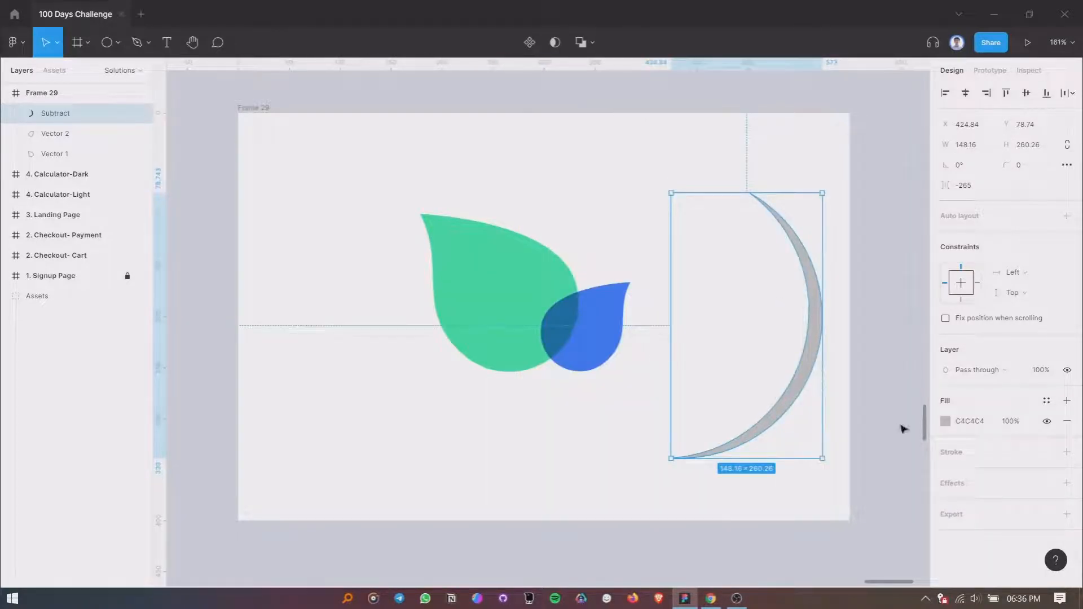
# - Fill the crescent with the blue sampled from the small drop
pyautogui.click(946, 421)
pyautogui.click(795, 445)
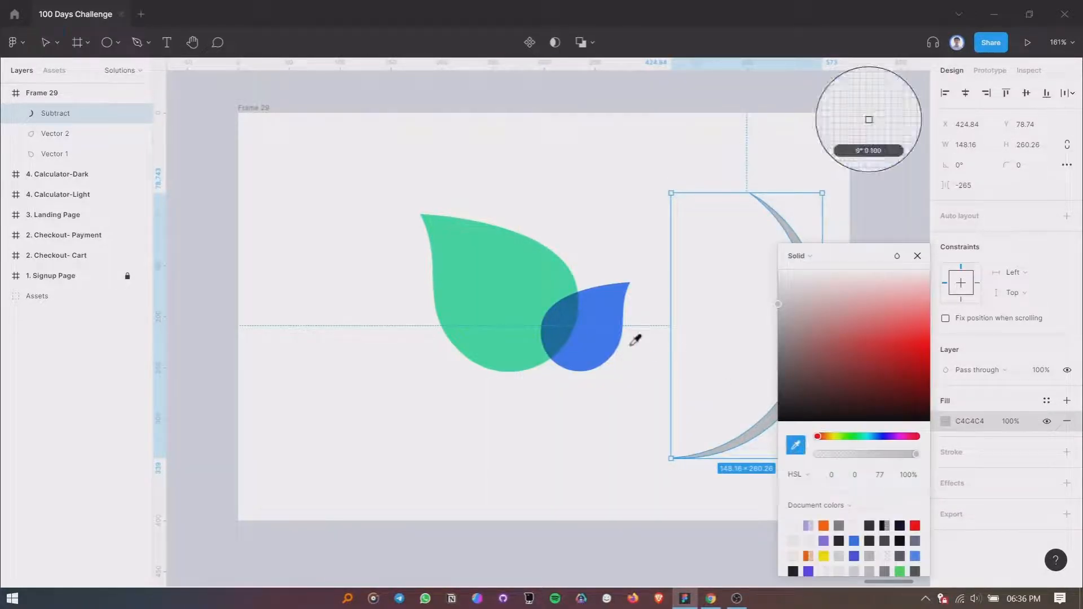
pyautogui.click(611, 346)
pyautogui.click(918, 256)
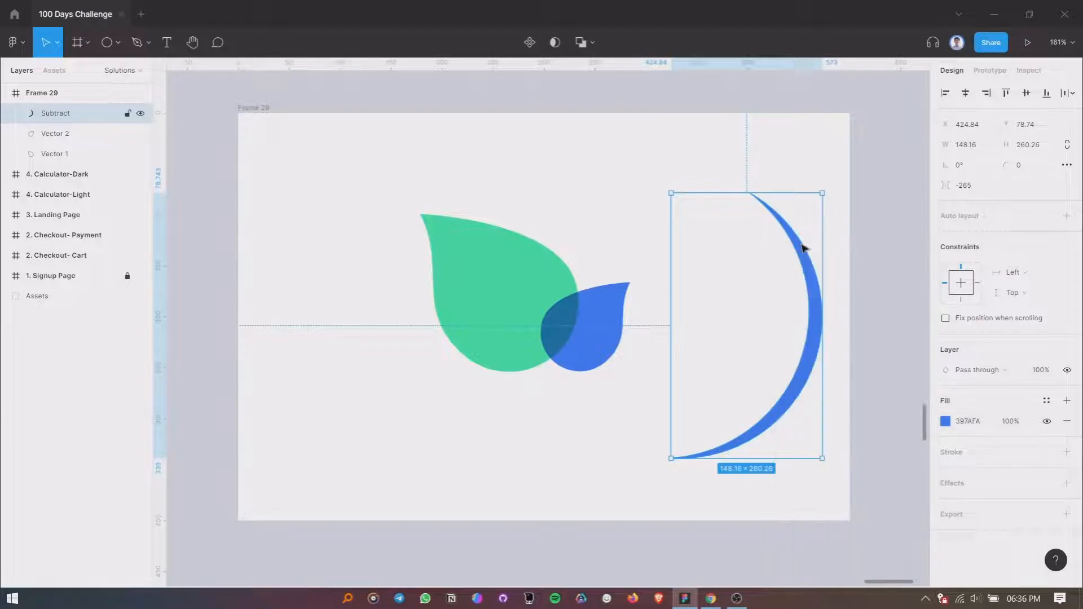
# - Place the crescent over the green drop as a stem, rotate it to about 6.6° and enlarge it to about 187 × 329
pyautogui.moveTo(804, 249); pyautogui.dragTo(518, 309)
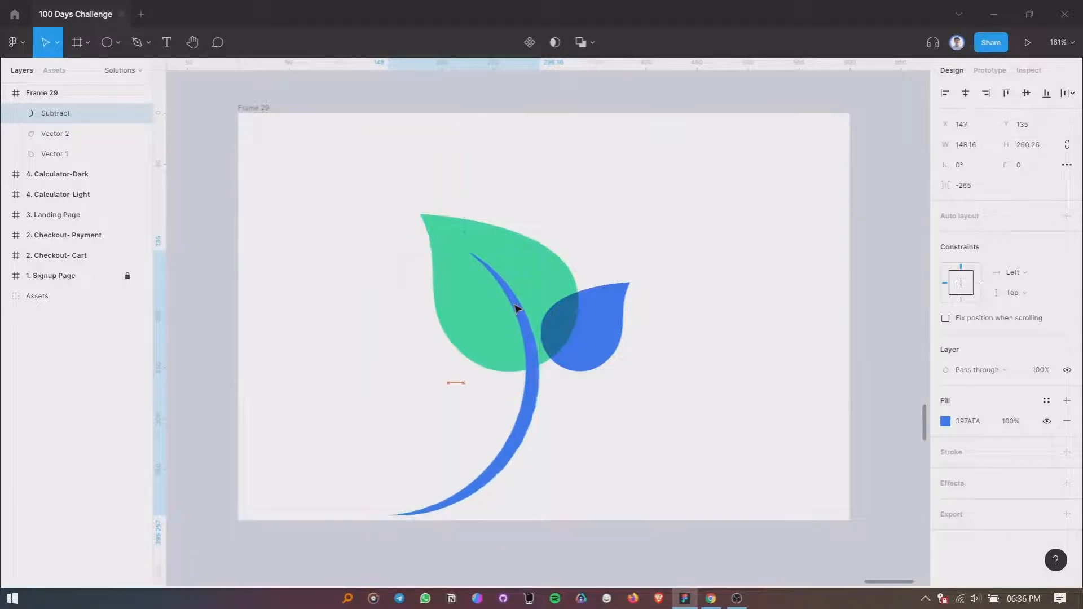
pyautogui.moveTo(545, 522)
pyautogui.mouseDown()
pyautogui.moveTo(577, 514)
pyautogui.moveTo(564, 519)
pyautogui.mouseUp()
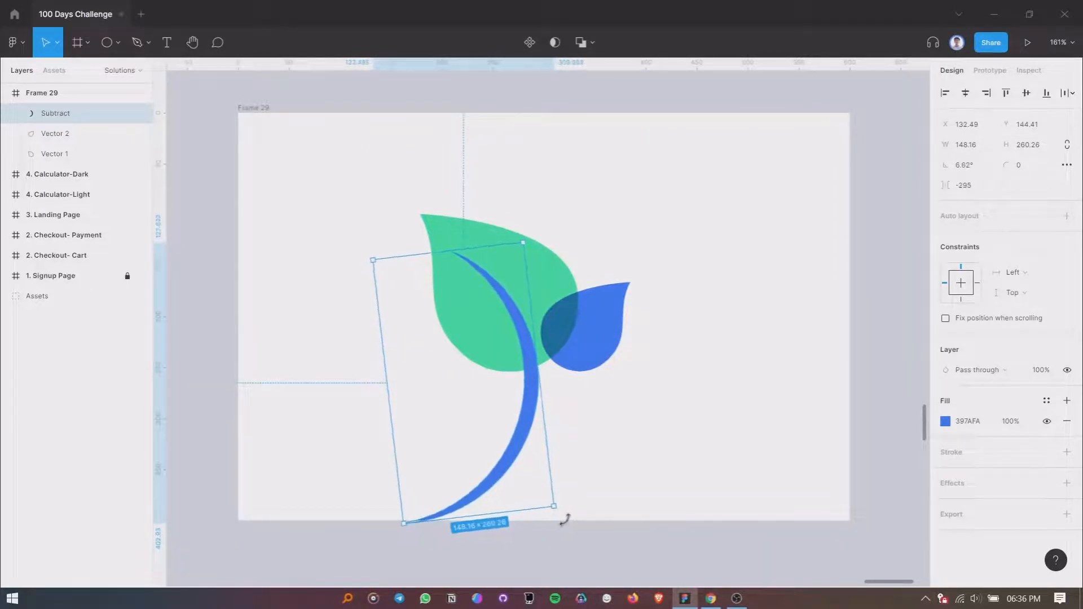
pyautogui.moveTo(489, 247); pyautogui.dragTo(522, 321)
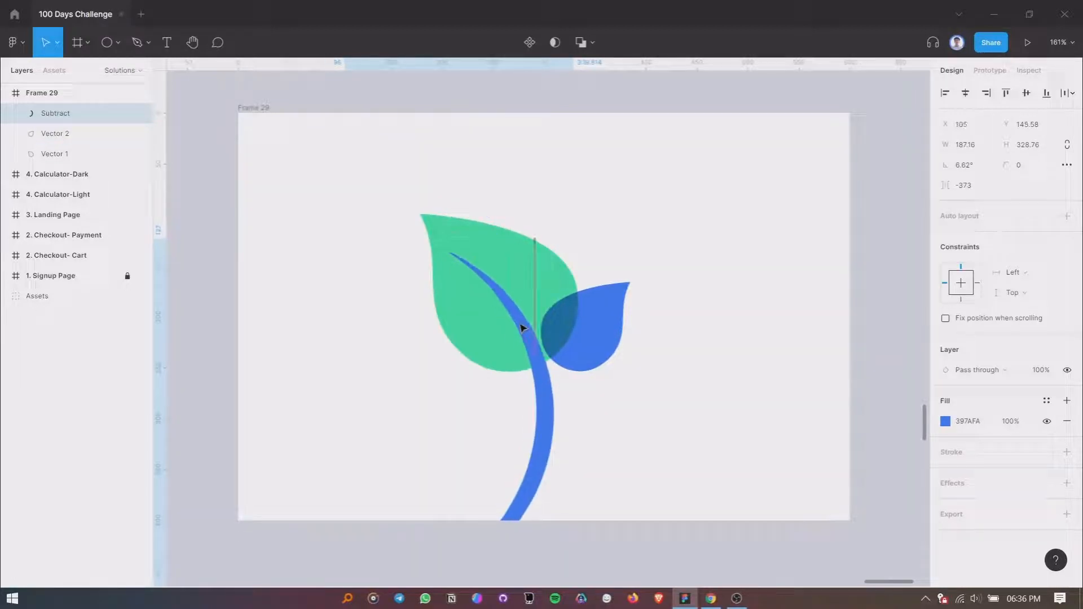
pyautogui.scroll(2, 576, 420)
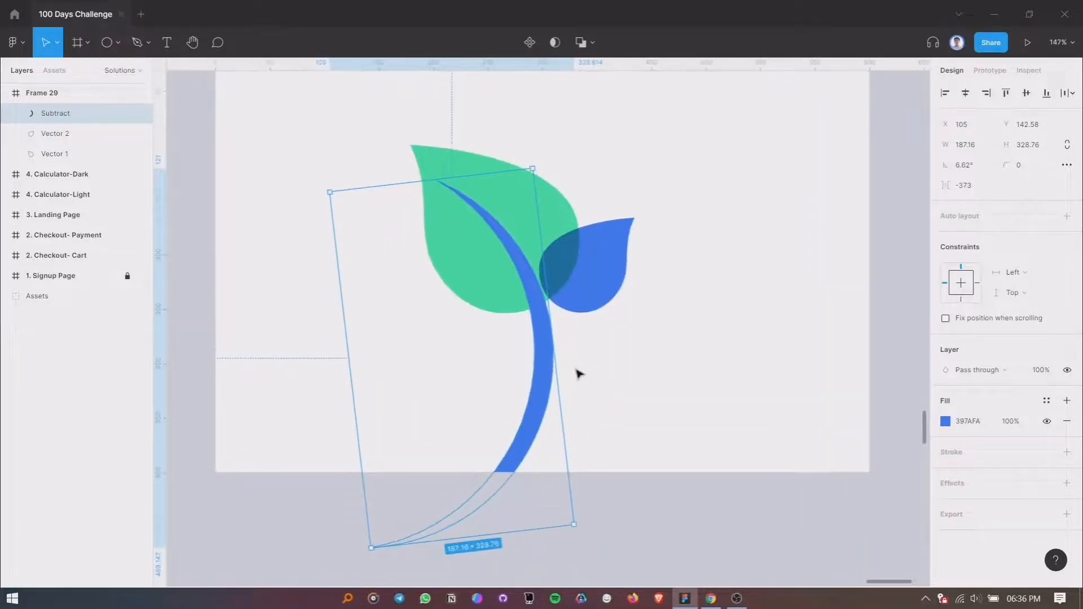
# - Try the stem at about 158 × 278, repositioning it and rotating it to about -3° and then about 8°
pyautogui.moveTo(478, 175); pyautogui.dragTo(481, 225)
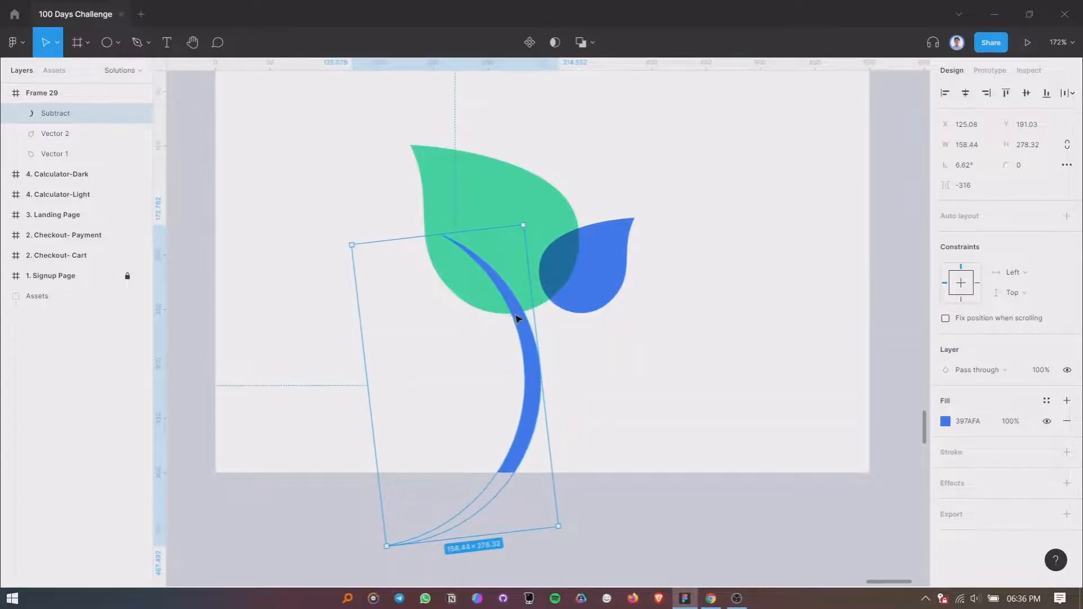
pyautogui.moveTo(515, 316)
pyautogui.mouseDown()
pyautogui.moveTo(515, 258)
pyautogui.moveTo(527, 302)
pyautogui.mouseUp()
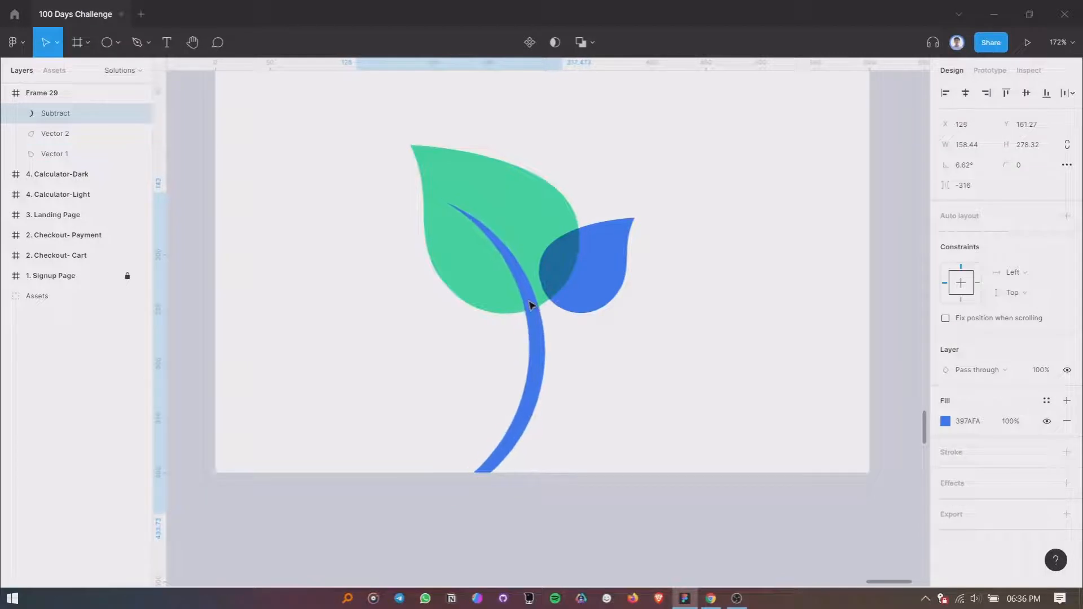
pyautogui.moveTo(568, 500); pyautogui.dragTo(535, 504)
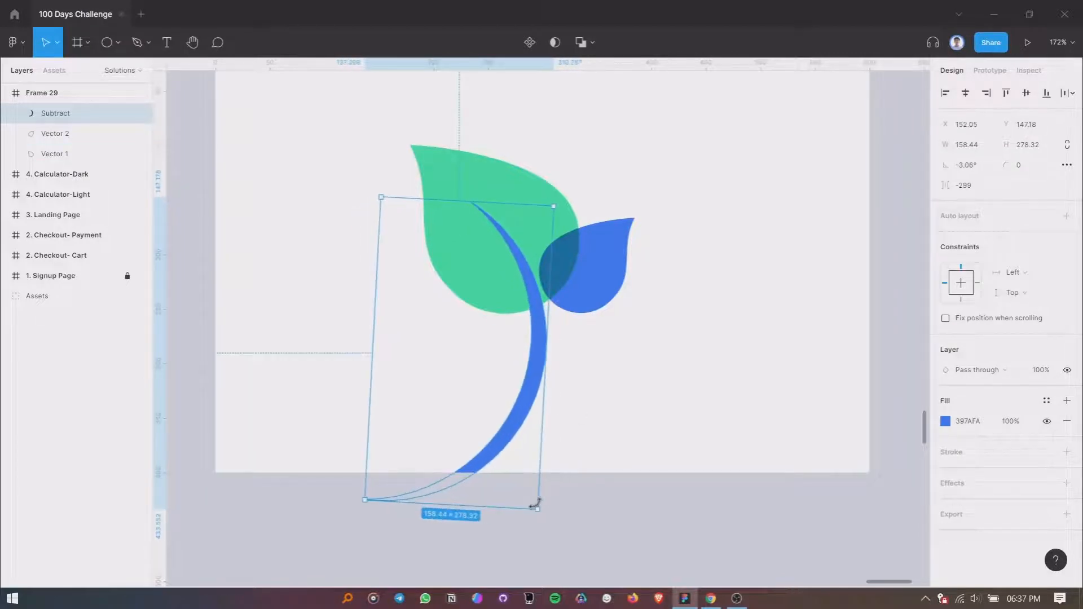
pyautogui.moveTo(539, 361); pyautogui.dragTo(526, 341)
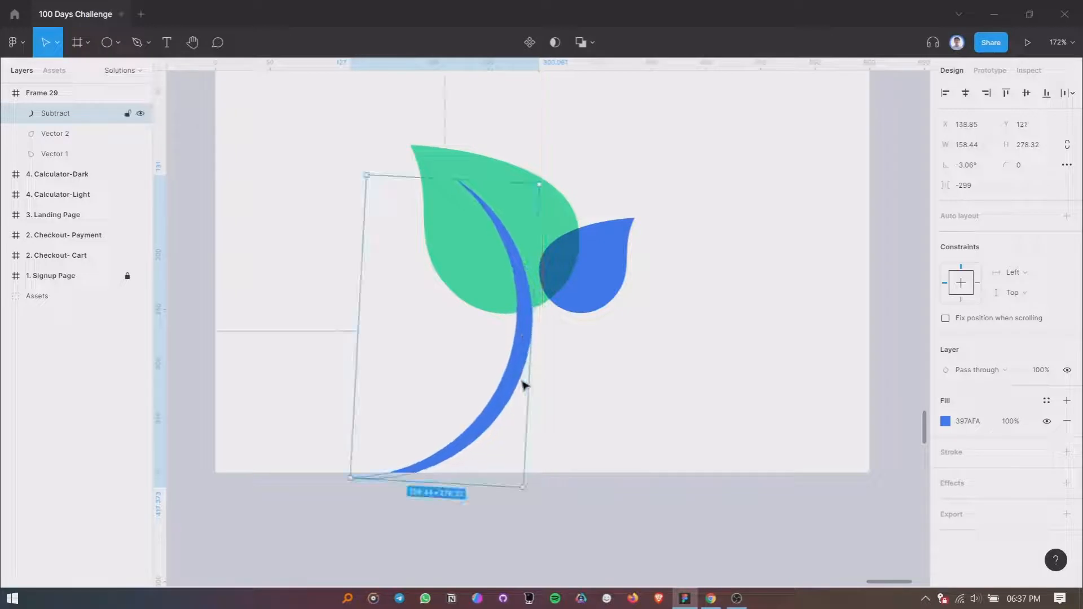
pyautogui.moveTo(524, 493); pyautogui.dragTo(554, 477)
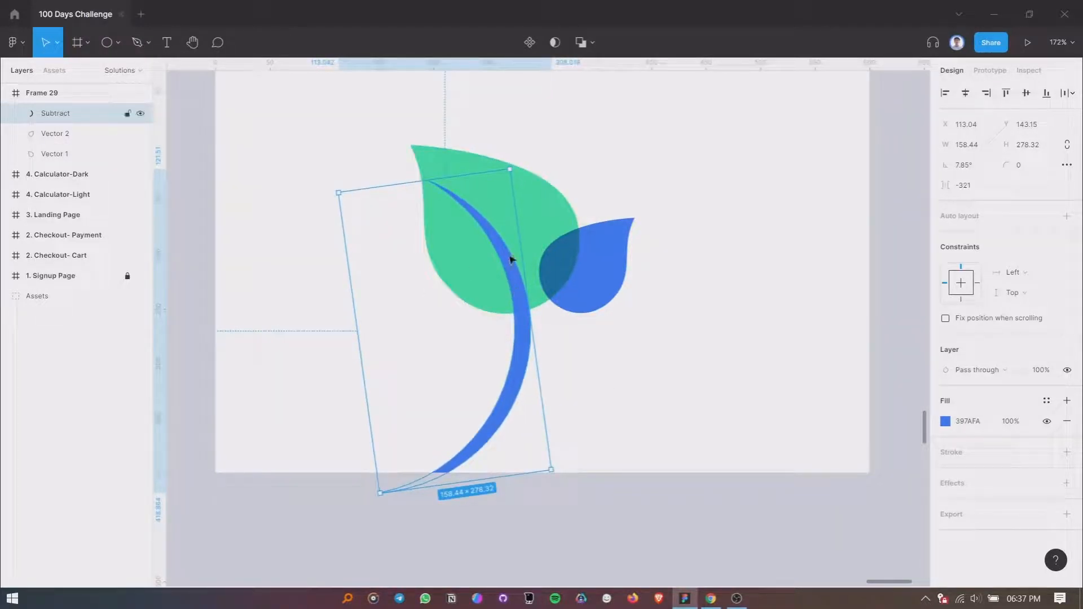
# - Enlarge the stem to about 200 × 350, rotate it to about -4°, align its tip inside the green leaf, and deselect it
pyautogui.moveTo(466, 175); pyautogui.dragTo(455, 156)
pyautogui.moveTo(508, 242); pyautogui.dragTo(522, 265)
pyautogui.moveTo(576, 502); pyautogui.dragTo(558, 514)
pyautogui.moveTo(527, 331); pyautogui.dragTo(541, 341)
pyautogui.moveTo(484, 192); pyautogui.dragTo(468, 136)
pyautogui.moveTo(519, 210); pyautogui.dragTo(513, 258)
pyautogui.moveTo(562, 574); pyautogui.dragTo(542, 578)
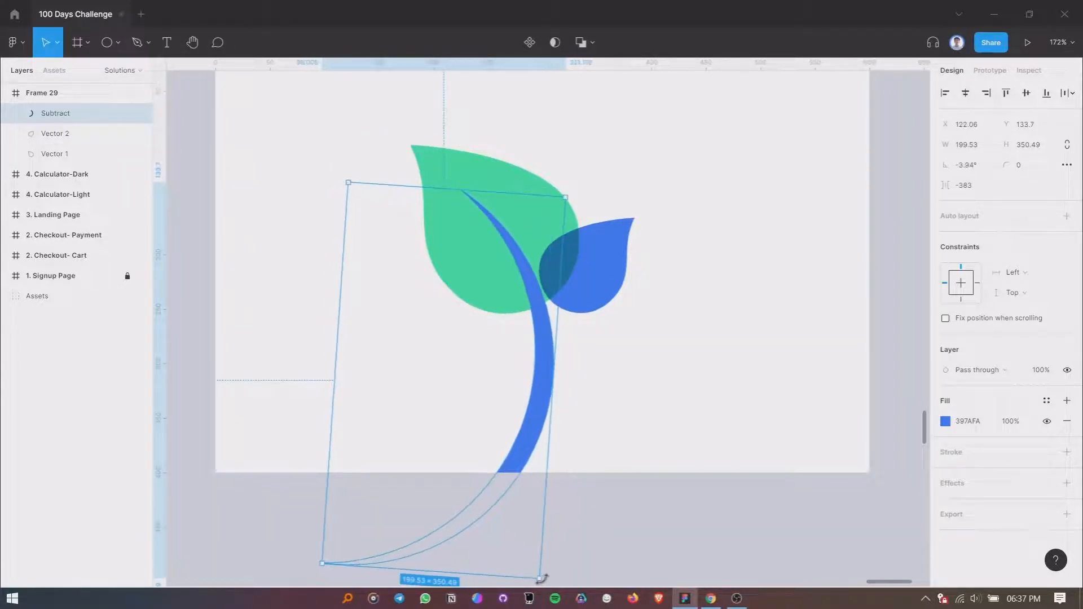
pyautogui.moveTo(550, 396)
pyautogui.mouseDown()
pyautogui.moveTo(539, 386)
pyautogui.moveTo(548, 399)
pyautogui.mouseUp()
pyautogui.click(619, 391)
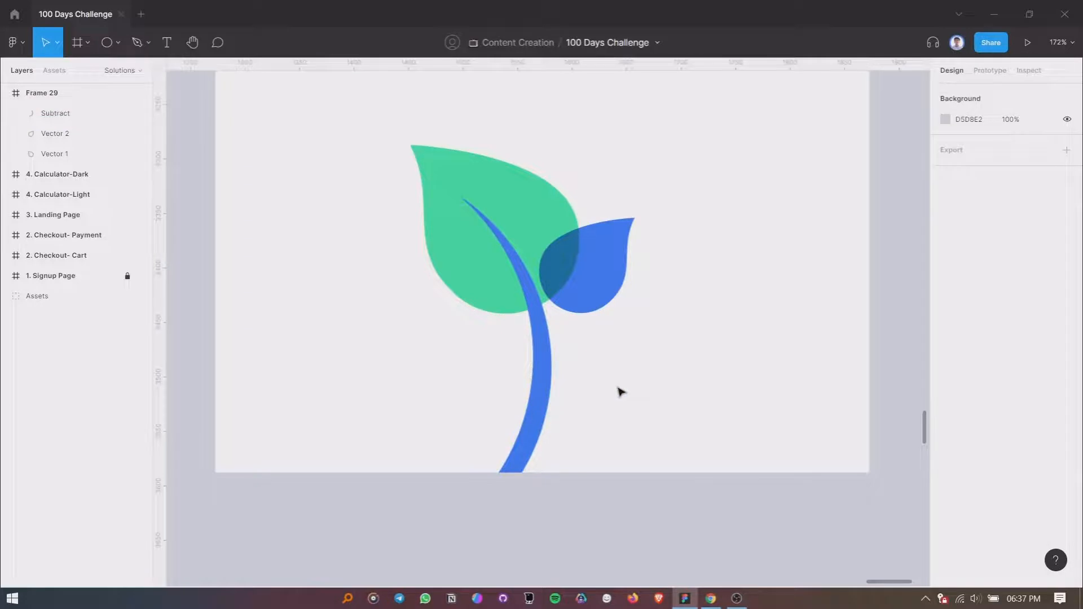
# - Draw a rectangle about 199 px high covering the lower part of the blue stem
pyautogui.click(118, 43)
pyautogui.click(108, 73)
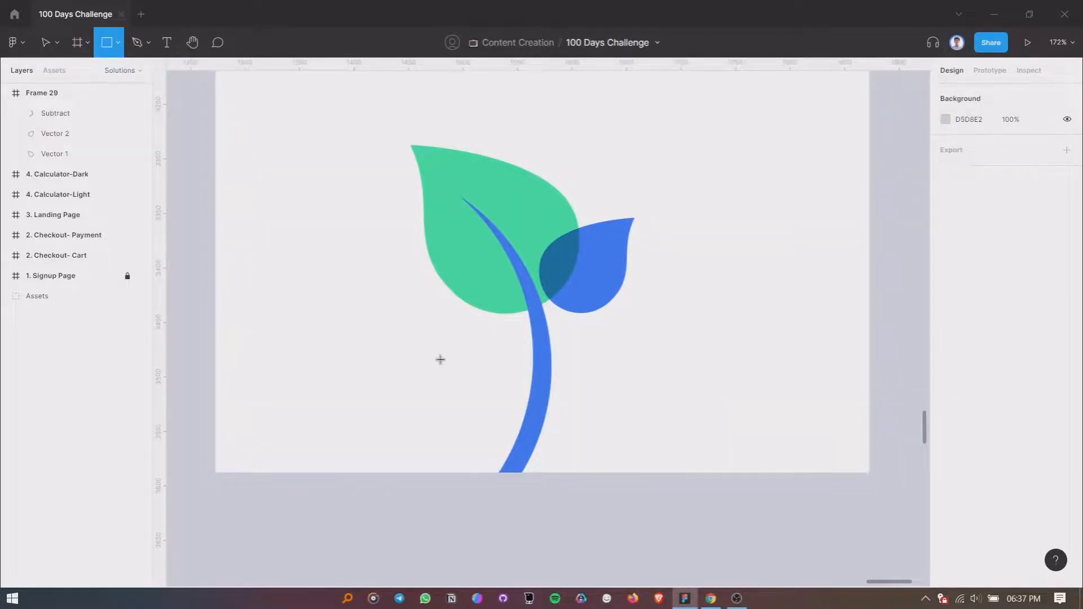
pyautogui.moveTo(440, 360)
pyautogui.mouseDown()
pyautogui.moveTo(671, 537)
pyautogui.moveTo(657, 530)
pyautogui.mouseUp()
pyautogui.moveTo(552, 445); pyautogui.dragTo(553, 432)
# - Subtract the rectangle from the blue stem to trim its lower part
pyautogui.click(529, 307)
pyautogui.keyDown('shift'); pyautogui.click(619, 423); pyautogui.keyUp('shift')
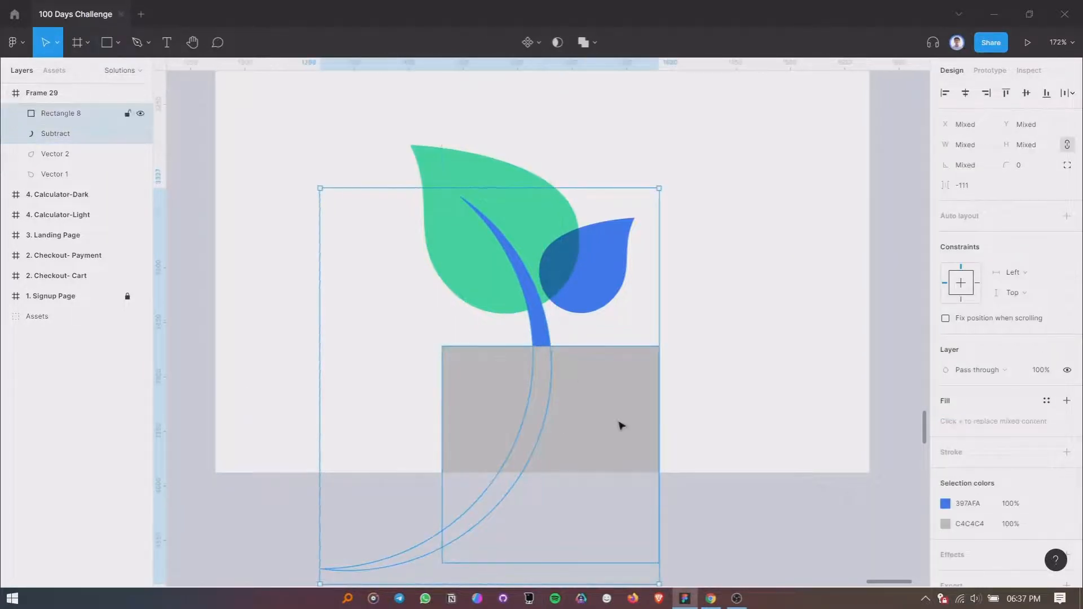
pyautogui.click(595, 43)
pyautogui.click(584, 89)
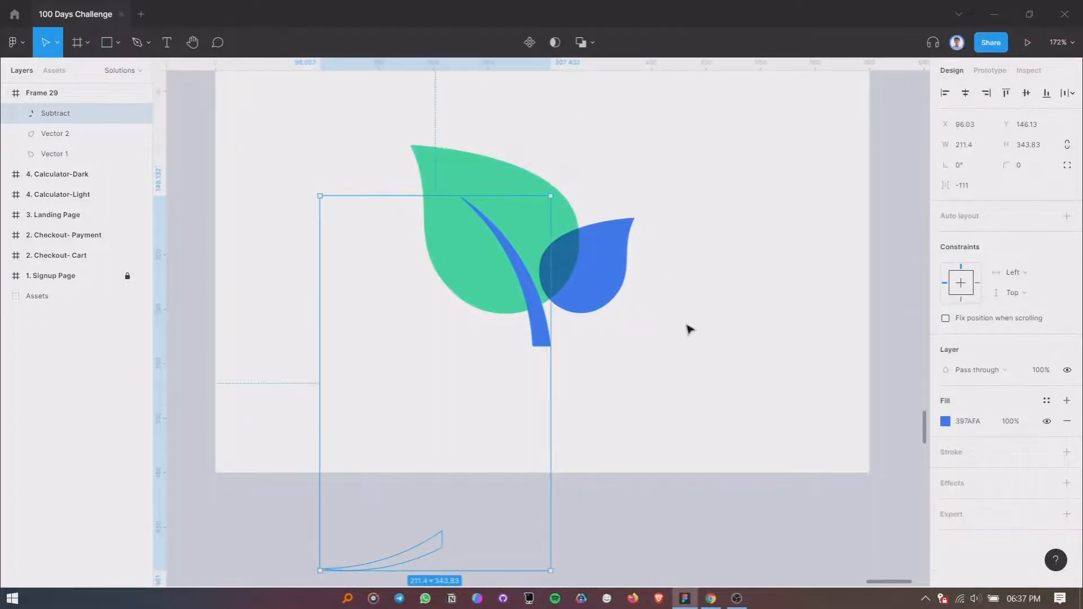
pyautogui.click(672, 353)
pyautogui.click(537, 337)
pyautogui.click(625, 379)
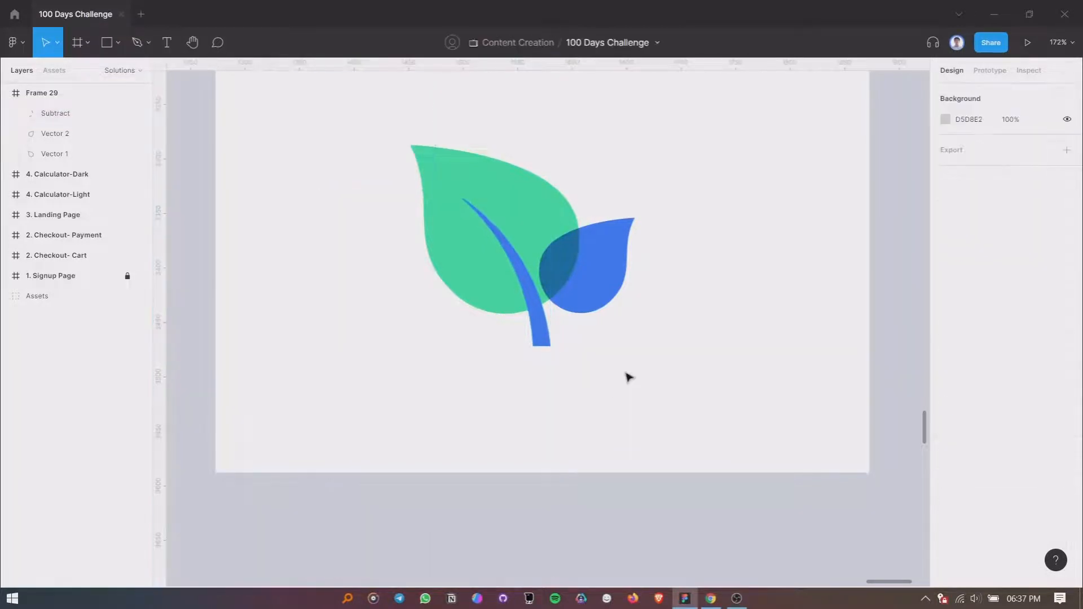
# - Widen the cutting rectangle inside the stem's Subtract group to 329 px, extending it past the stem's lower tail
pyautogui.click(548, 344)
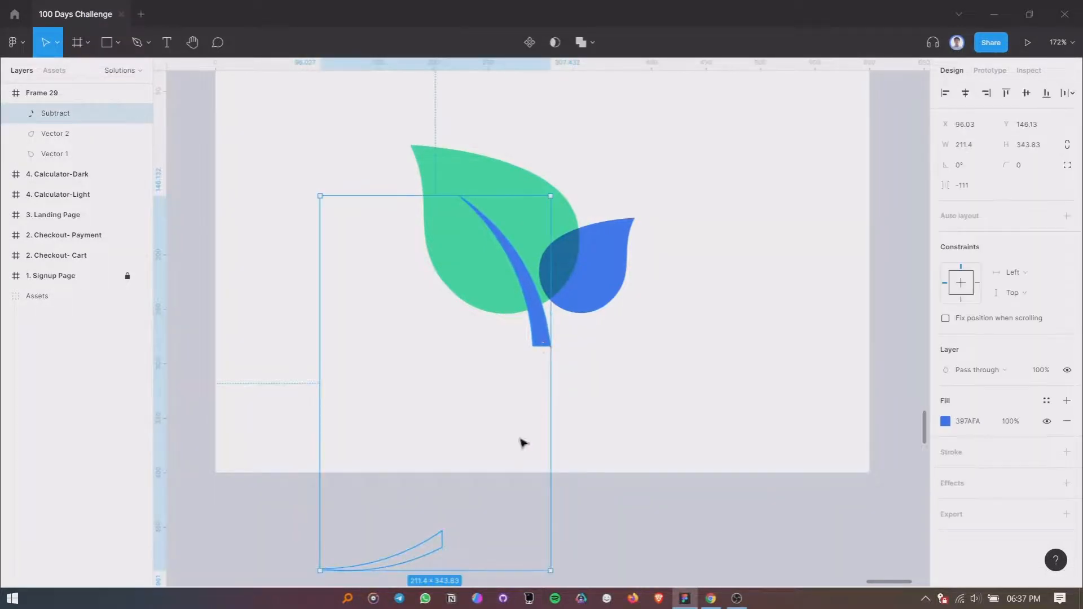
pyautogui.click(20, 116)
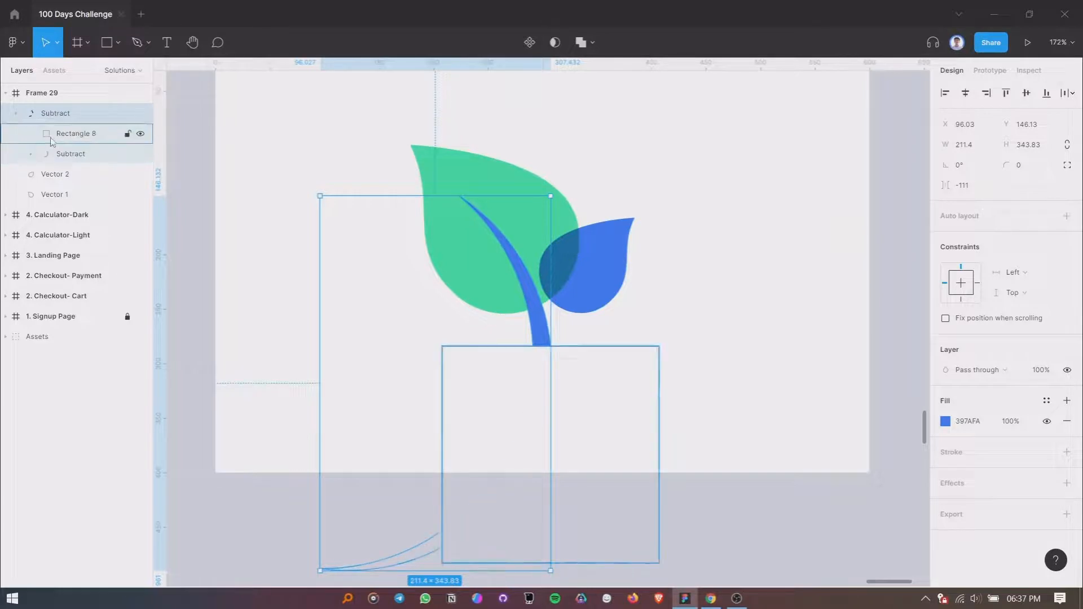
pyautogui.click(50, 135)
pyautogui.moveTo(438, 402); pyautogui.dragTo(301, 402)
pyautogui.click(684, 377)
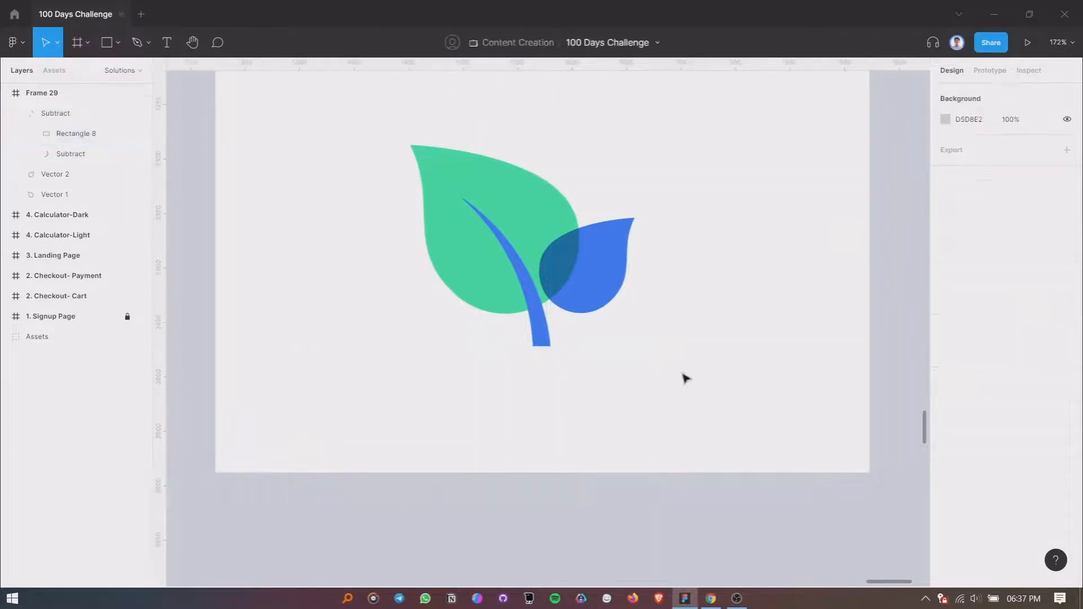
# - Try converting the trimmed stem into a single vector shape, and undo the attempt
pyautogui.click(545, 327)
pyautogui.rightClick(545, 327)
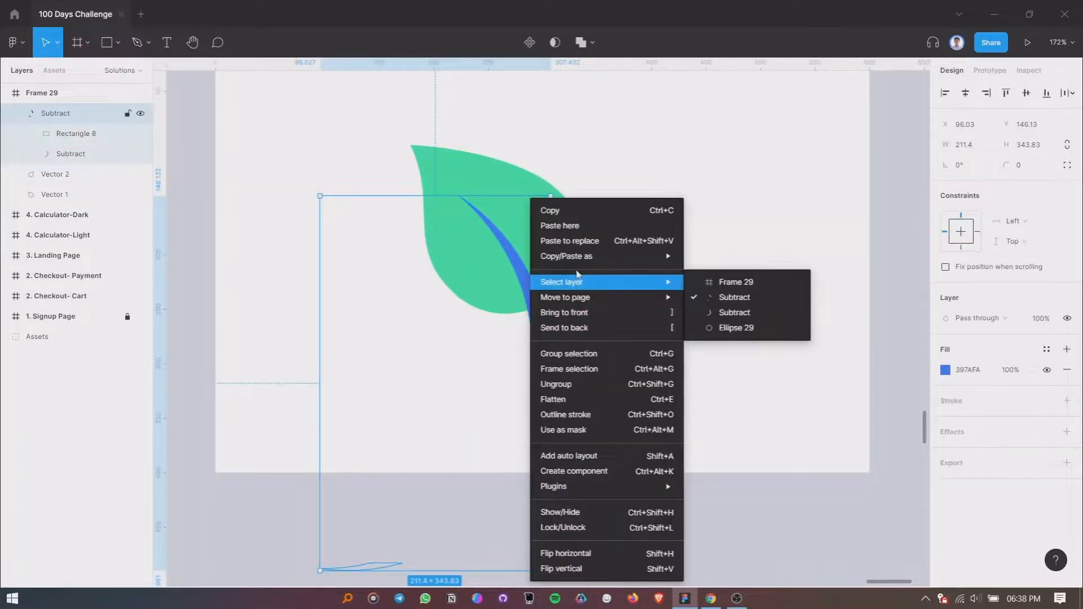
pyautogui.click(583, 425)
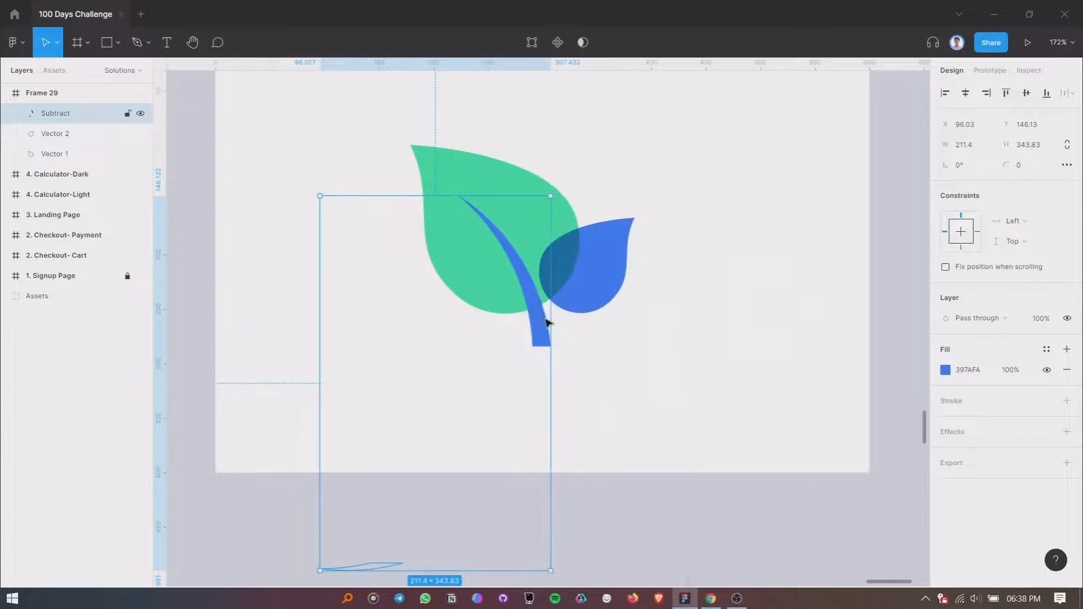
pyautogui.hotkey('ctrl', 'z')
pyautogui.hotkey('ctrl', 'z')
pyautogui.hotkey('ctrl', 'z')
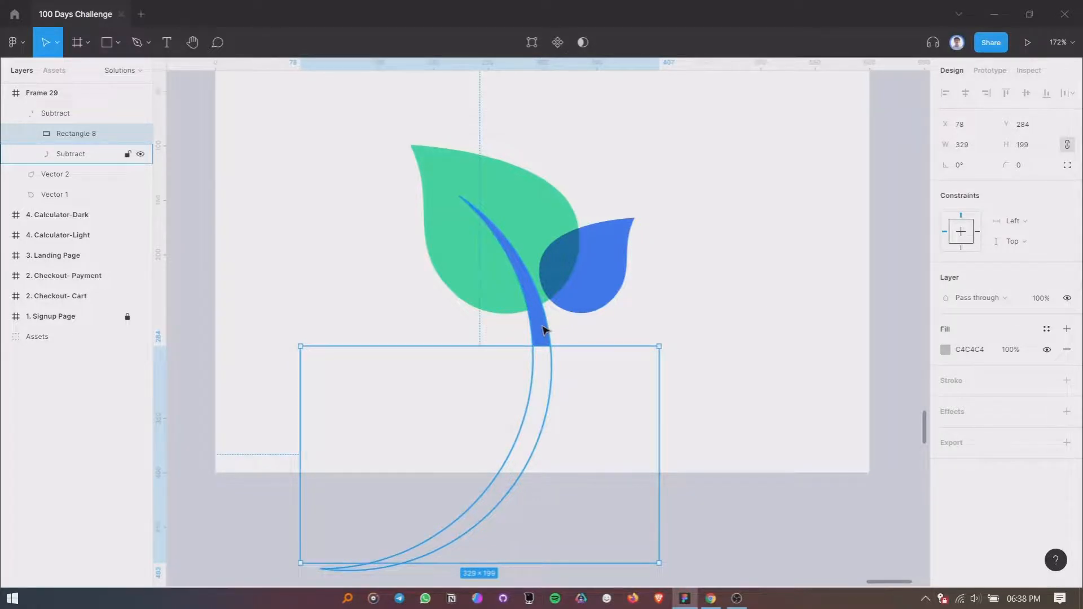
# - Extend the cutting rectangle downward to a height of 256 px so it covers the rest of the stem's tail
pyautogui.scroll(-2, 578, 323)
pyautogui.moveTo(507, 515); pyautogui.dragTo(497, 569)
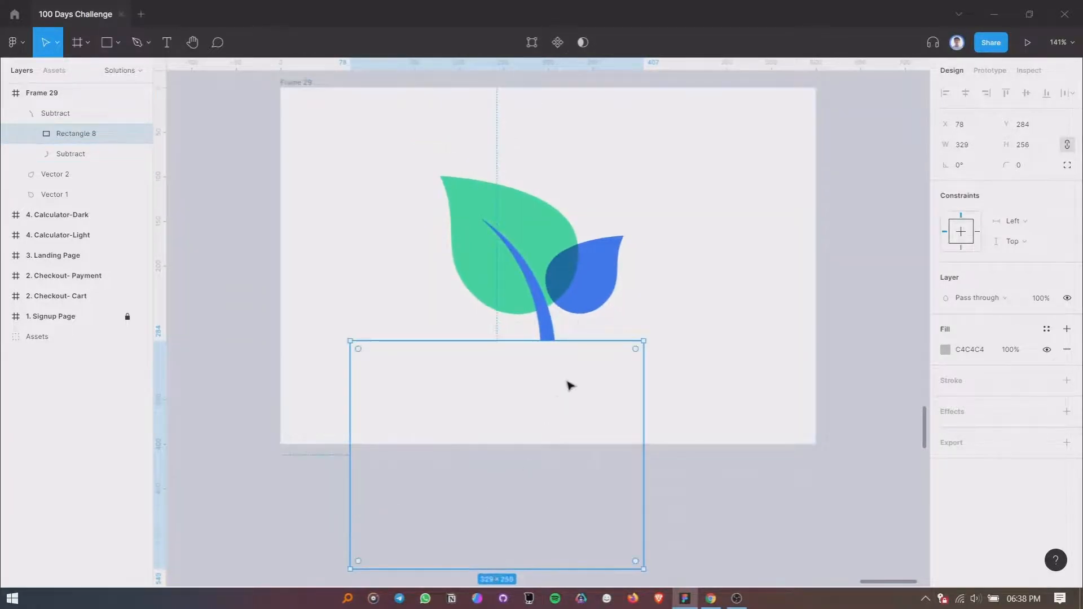
pyautogui.click(570, 385)
# - Set the trimmed stem's blend mode to Multiply
pyautogui.click(547, 331)
pyautogui.scroll(1, 550, 334)
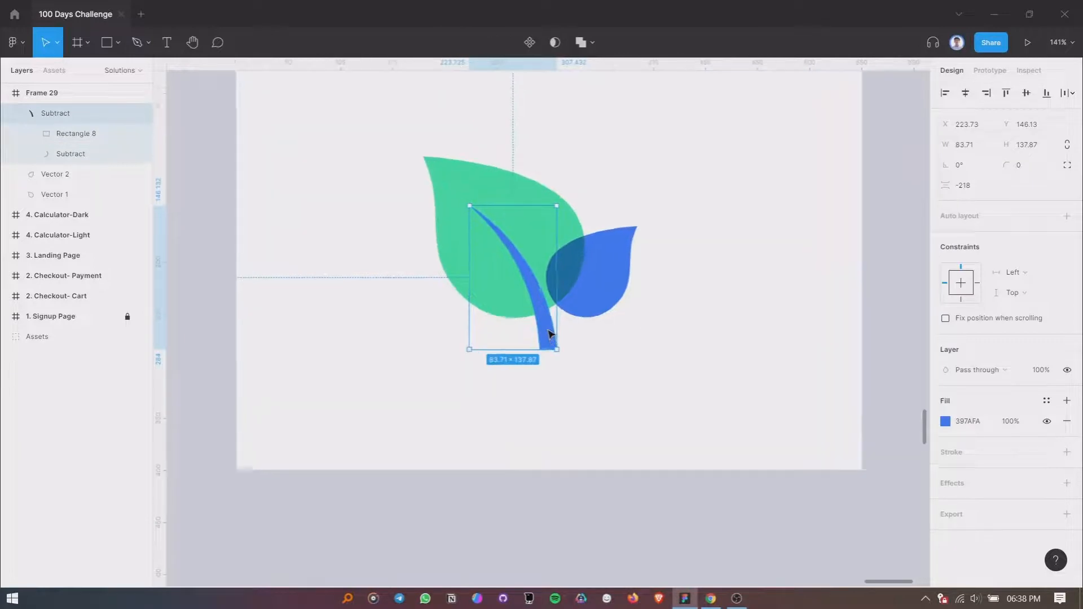
pyautogui.scroll(1, 550, 334)
pyautogui.scroll(-1, 552, 333)
pyautogui.scroll(1, 551, 330)
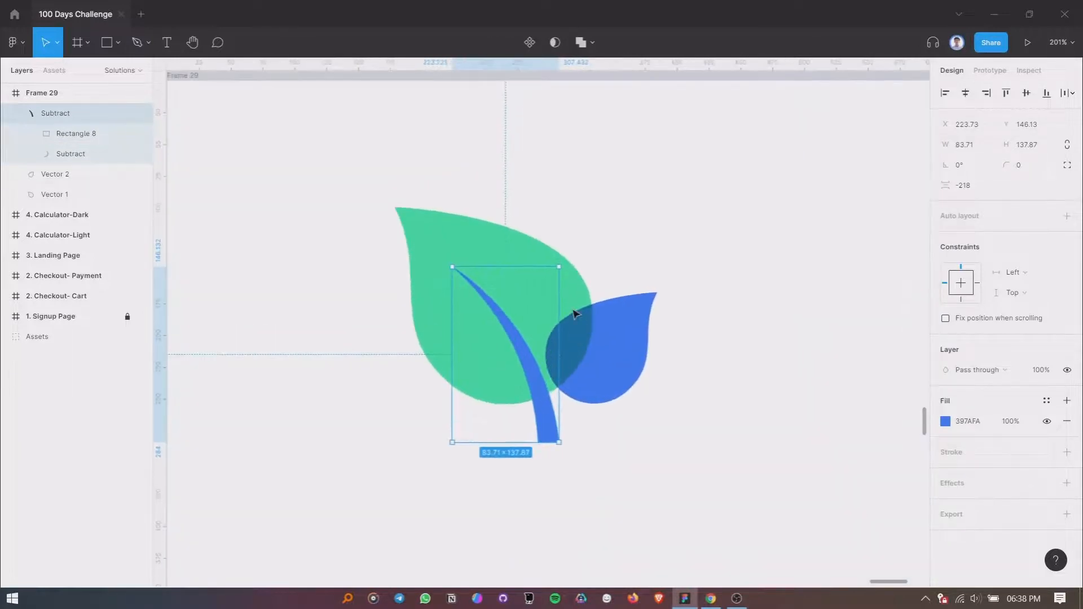
pyautogui.scroll(-1, 574, 314)
pyautogui.click(986, 364)
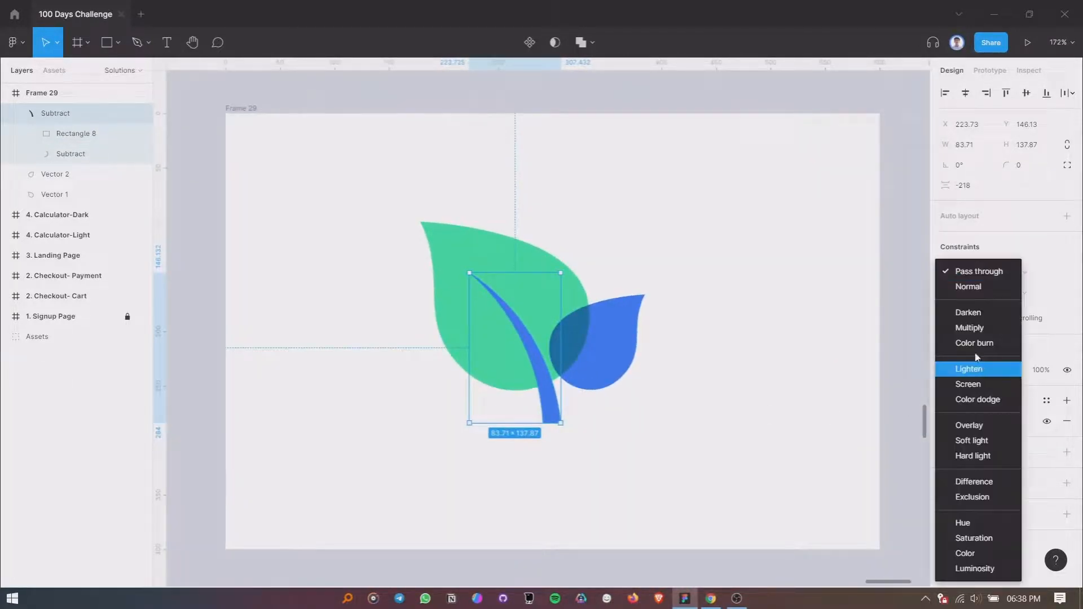
pyautogui.click(971, 327)
pyautogui.click(740, 422)
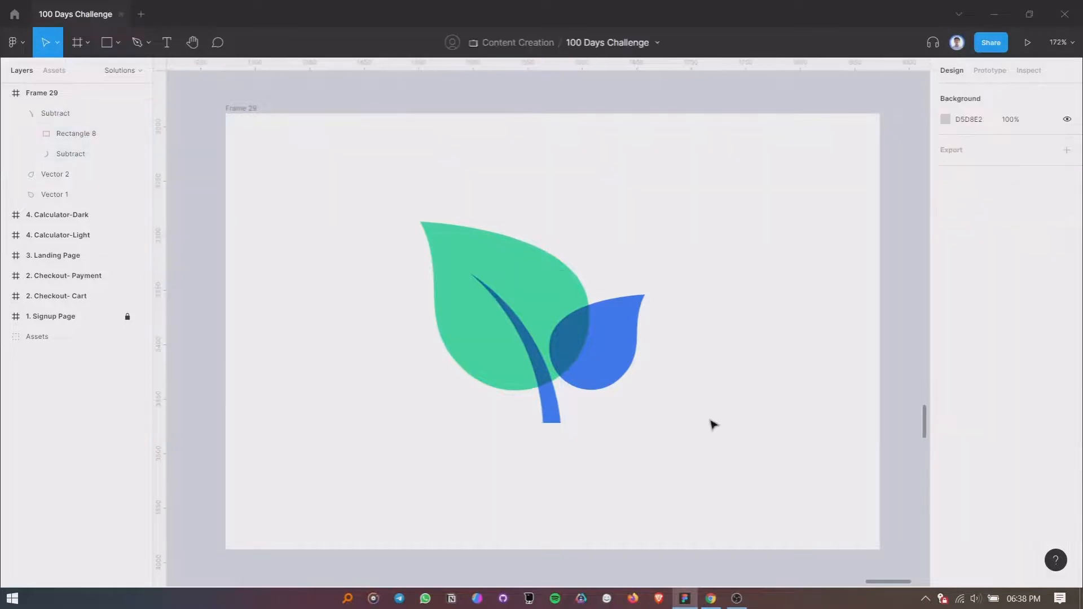
pyautogui.scroll(-1, 712, 425)
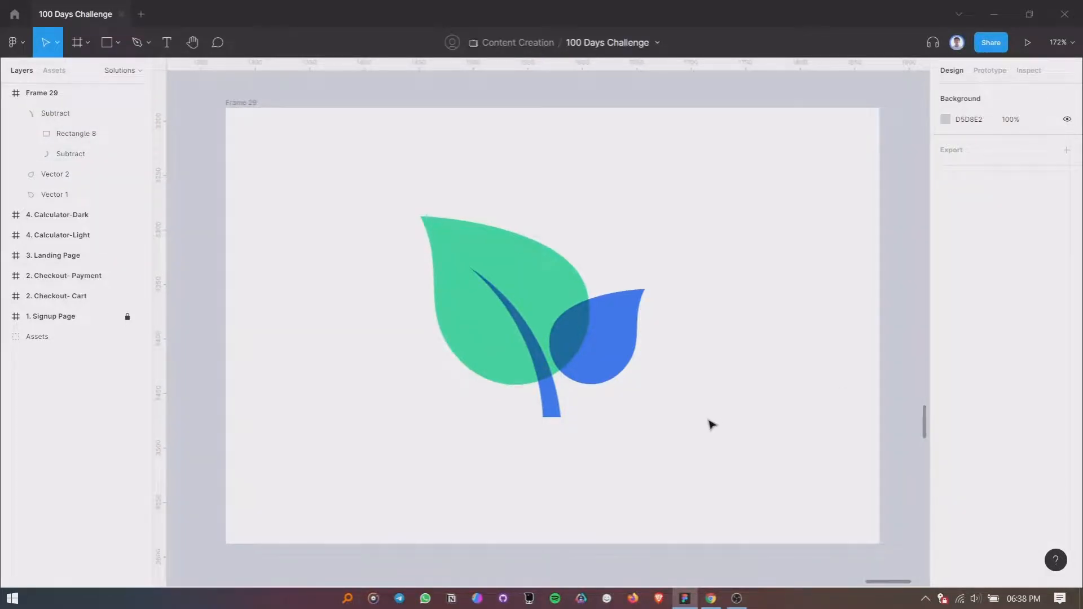
pyautogui.moveTo(387, 198); pyautogui.dragTo(752, 476)
pyautogui.click(686, 376)
# - Rotate the small blue leaf to about 168.97° and raise it to a Y position of about 157.41
pyautogui.click(592, 346)
pyautogui.moveTo(592, 345)
pyautogui.mouseDown()
pyautogui.moveTo(588, 331)
pyautogui.moveTo(604, 340)
pyautogui.moveTo(594, 341)
pyautogui.mouseUp()
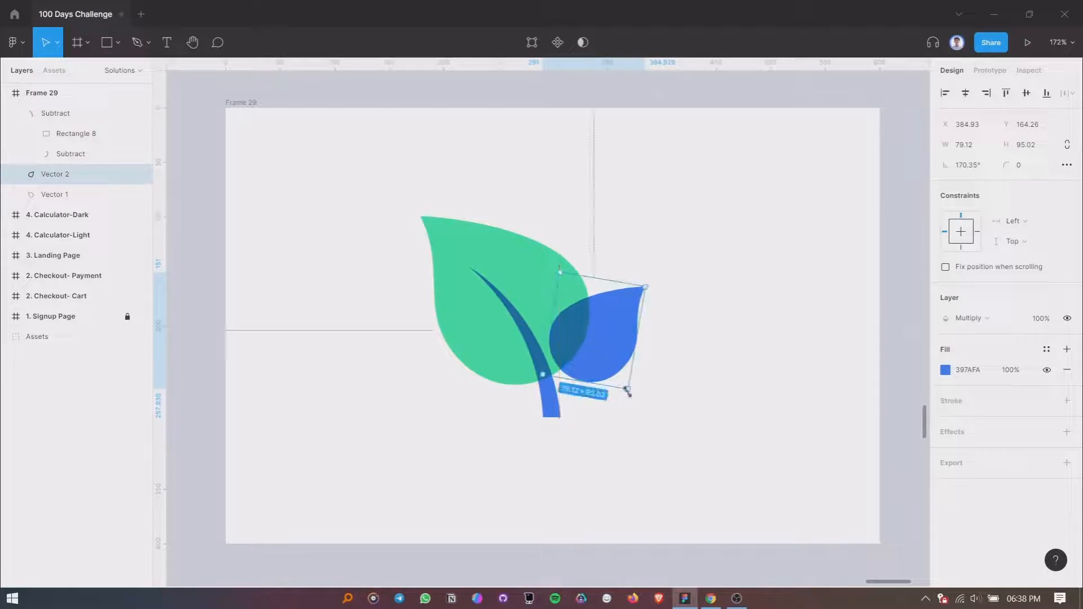
pyautogui.moveTo(633, 397)
pyautogui.mouseDown()
pyautogui.moveTo(618, 398)
pyautogui.moveTo(622, 383)
pyautogui.mouseUp()
pyautogui.press('Up')
pyautogui.press('Up')
pyautogui.press('Up')
pyautogui.press('Up')
pyautogui.press('Up')
pyautogui.press('Up')
pyautogui.press('Up')
pyautogui.press('Up')
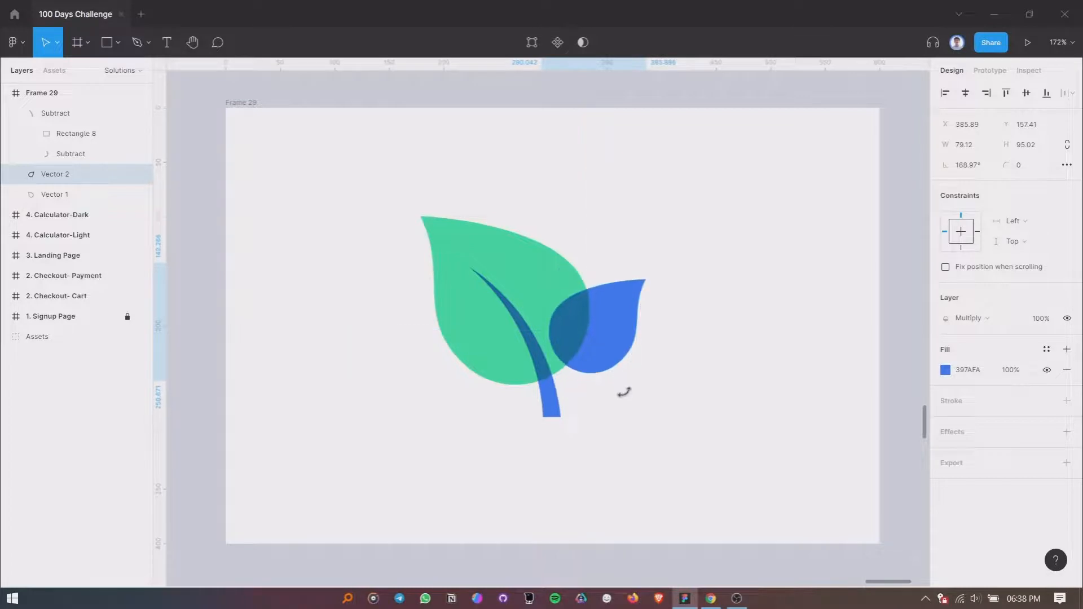
# - Nudge the small blue leaf sideways and down to about X 387.89, Y 163.41
pyautogui.press('Left')
pyautogui.press('Left')
pyautogui.press('Left')
pyautogui.press('Left')
pyautogui.press('Left')
pyautogui.press('Left')
pyautogui.press('Right')
pyautogui.press('Right')
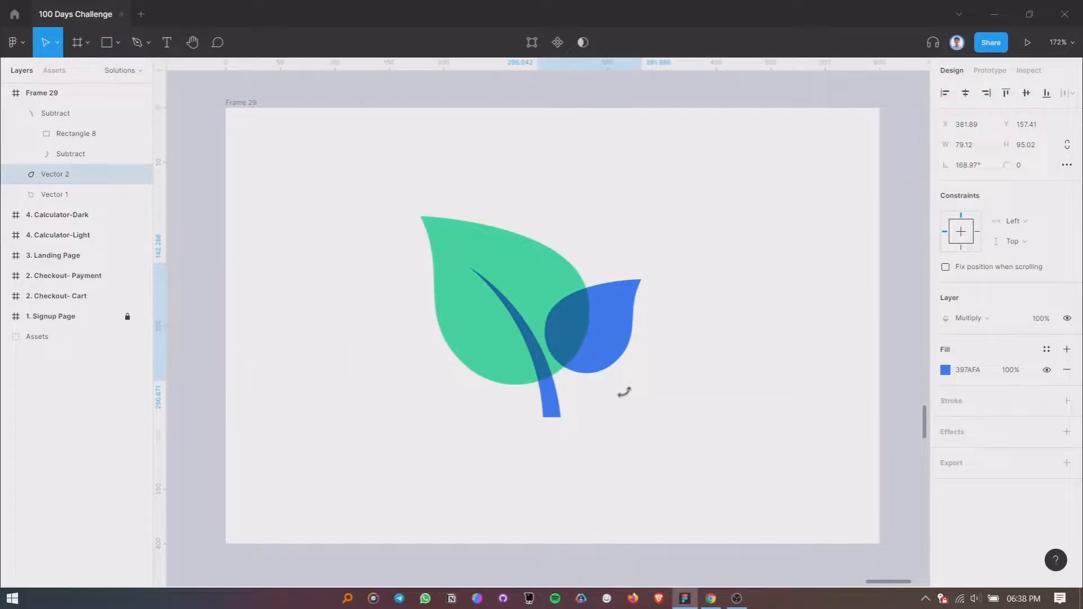
pyautogui.press('Right')
pyautogui.press('Right')
pyautogui.press('Right')
pyautogui.press('Right')
pyautogui.press('Right')
pyautogui.press('Right')
pyautogui.press('Down')
pyautogui.press('Down')
pyautogui.press('Down')
pyautogui.press('Down')
pyautogui.press('Down')
pyautogui.press('Down')
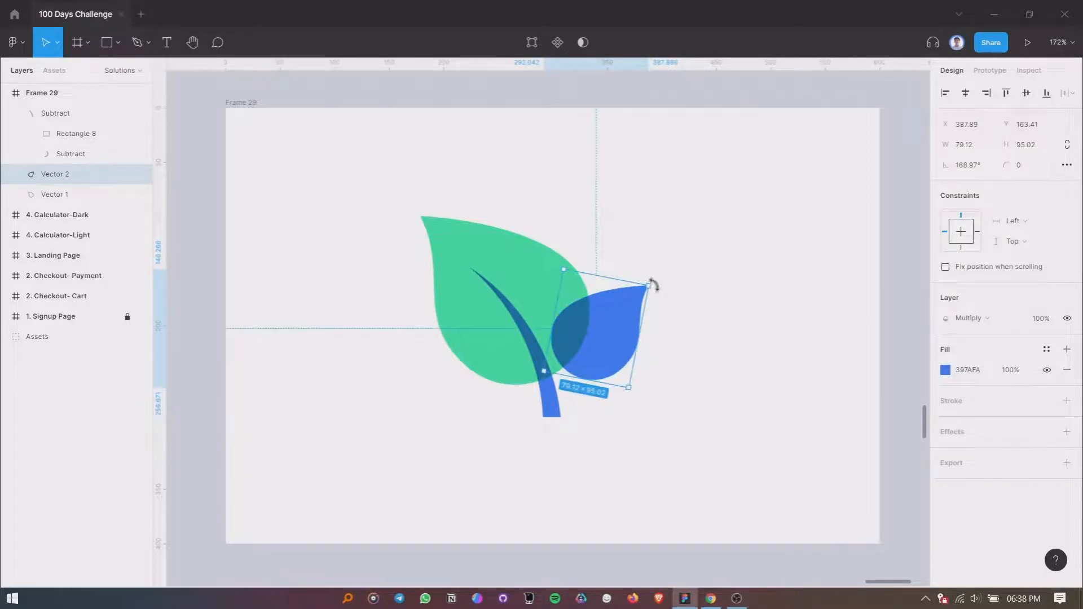
# - Rotate the small blue leaf to about 174.18° and nudge it closer to the stem, at X 378.14
pyautogui.moveTo(652, 282)
pyautogui.mouseDown()
pyautogui.moveTo(643, 272)
pyautogui.moveTo(646, 284)
pyautogui.mouseUp()
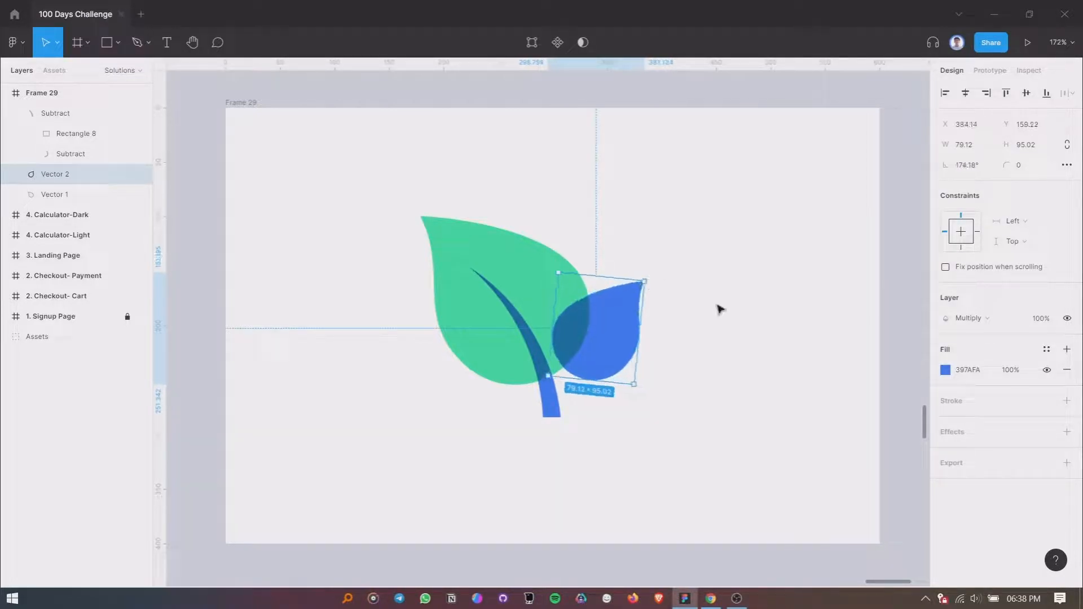
pyautogui.press('Left')
pyautogui.press('Left')
pyautogui.press('Left')
pyautogui.press('Left')
pyautogui.press('Left')
pyautogui.press('Left')
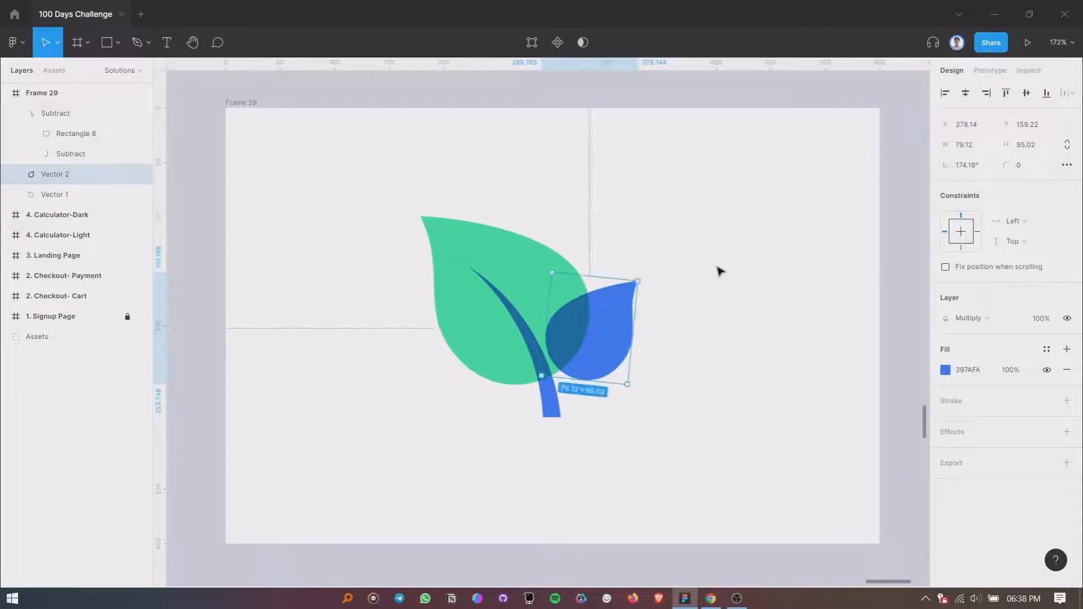
pyautogui.click(721, 269)
# - Group both leaves and the stem, and rename the group to "logo"
pyautogui.moveTo(349, 189); pyautogui.dragTo(700, 424)
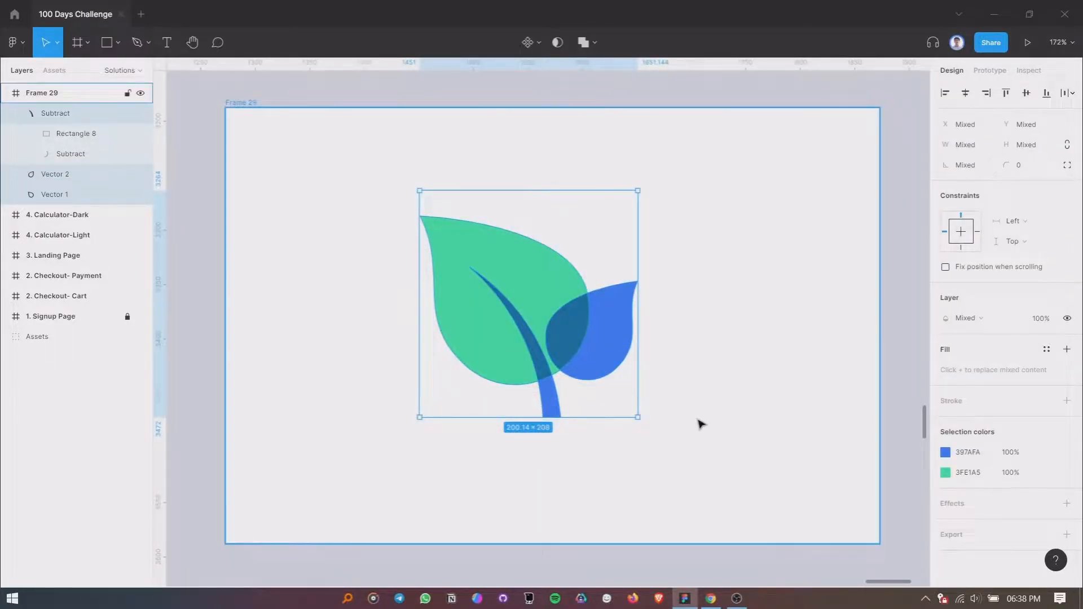
pyautogui.hotkey('ctrl', 'g')
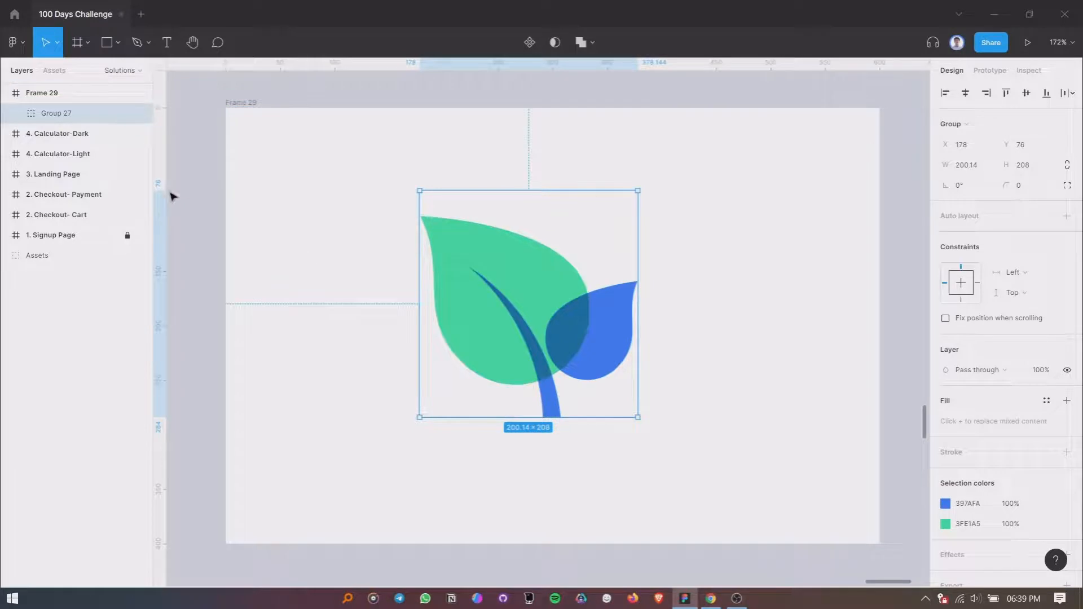
pyautogui.doubleClick(67, 114)
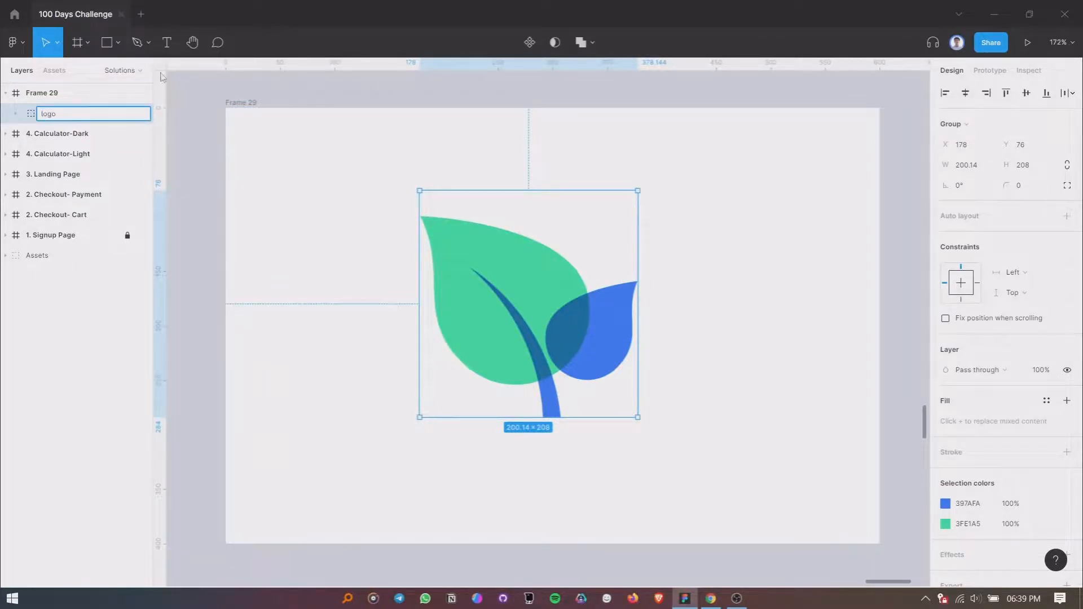
pyautogui.write('logo')
pyautogui.click(355, 140)
# - Scale the logo group proportionally to about 77 × 80 and place it at X 262, Y 99 in Frame 29
pyautogui.click(473, 259)
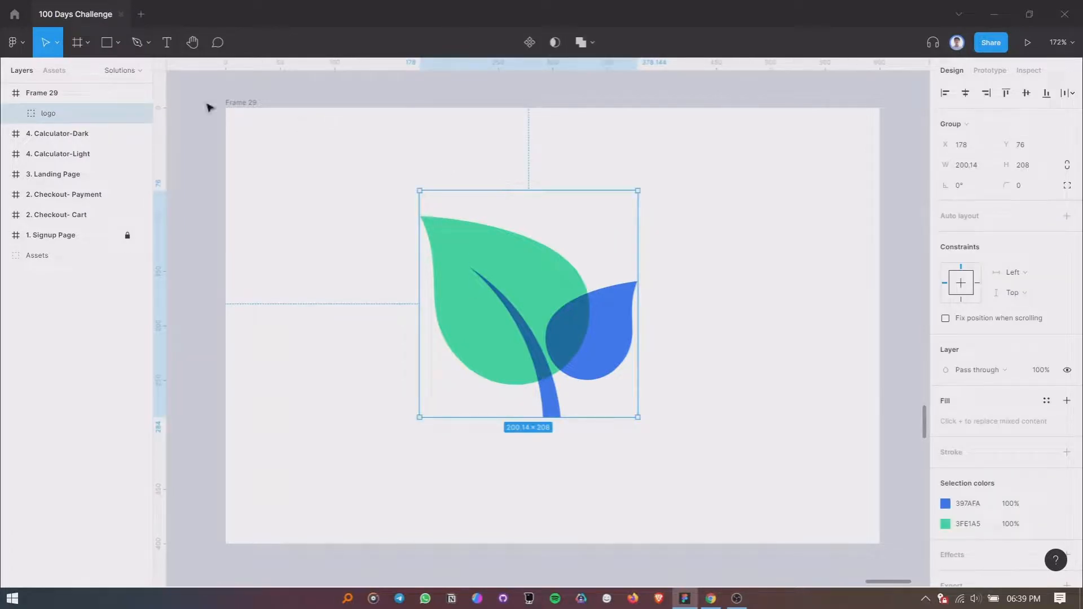
pyautogui.click(57, 43)
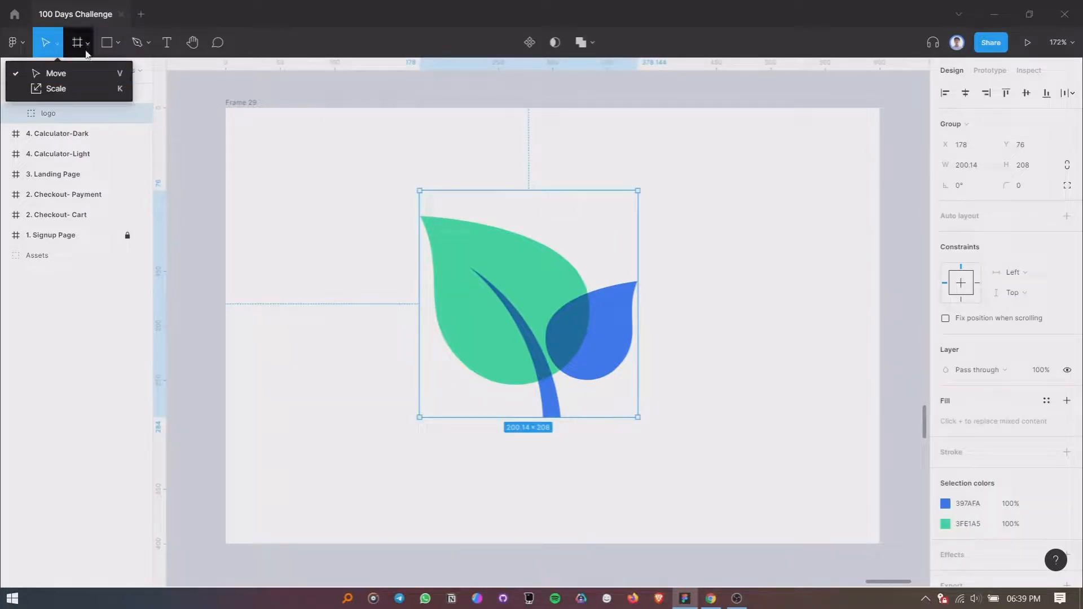
pyautogui.click(99, 89)
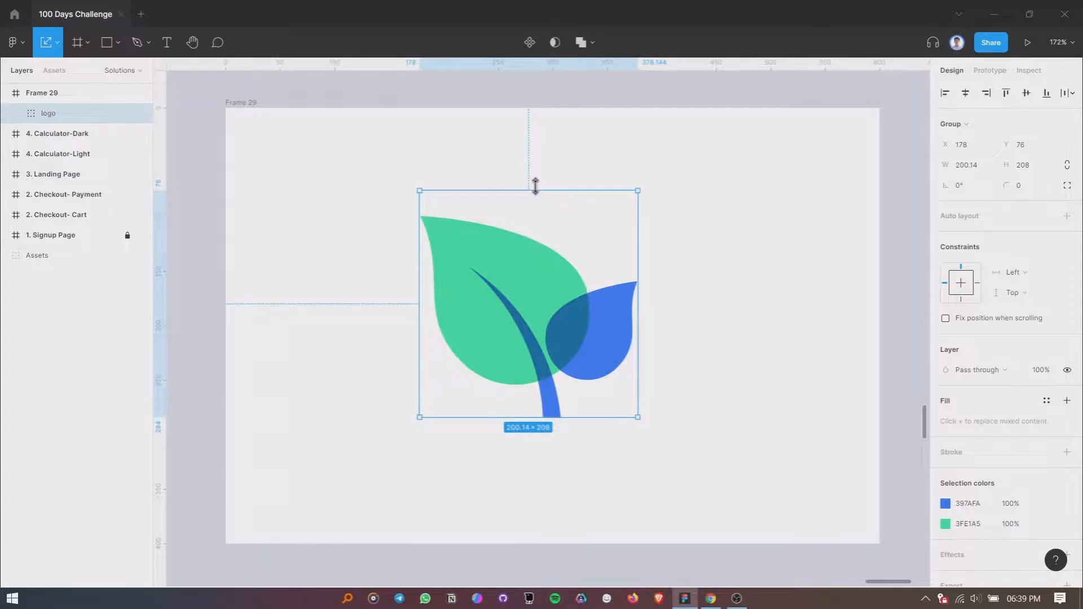
pyautogui.moveTo(536, 190); pyautogui.dragTo(545, 331)
pyautogui.moveTo(546, 370); pyautogui.dragTo(568, 260)
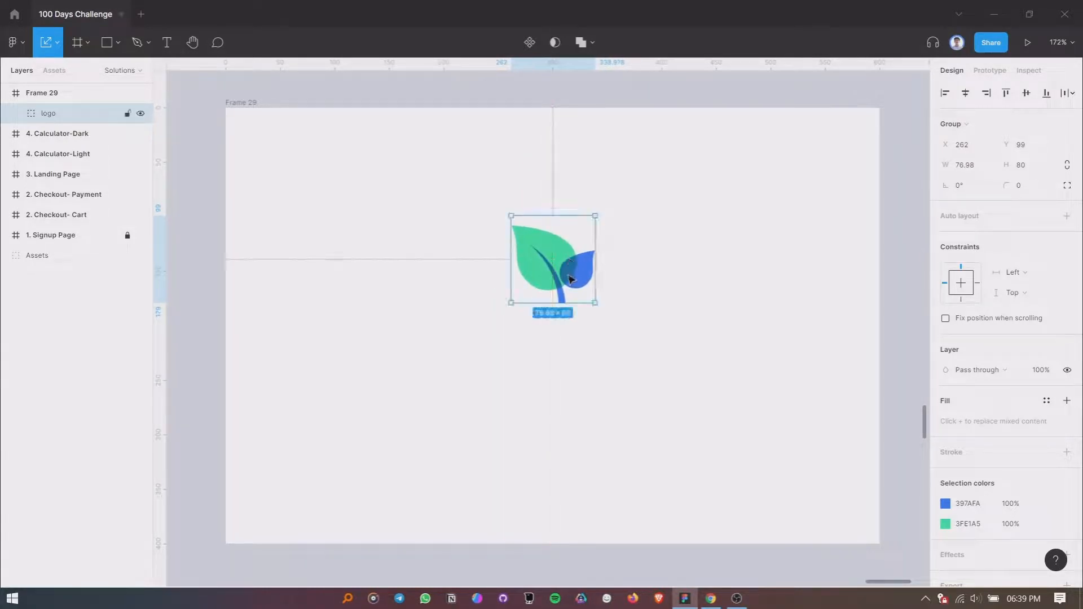
# - Convert the logo group into a frame
pyautogui.click(962, 126)
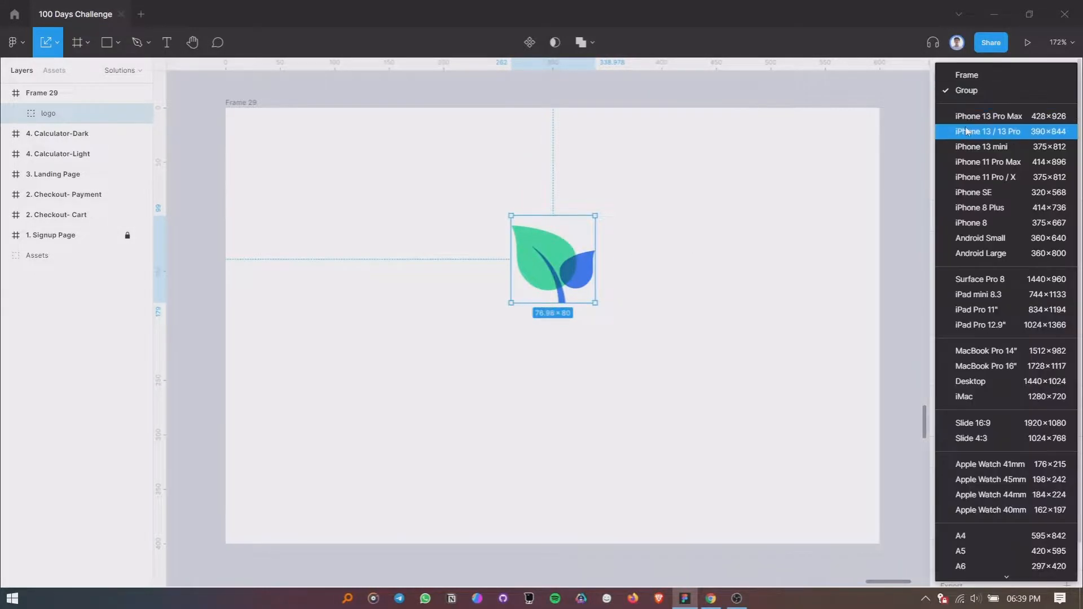
pyautogui.click(959, 73)
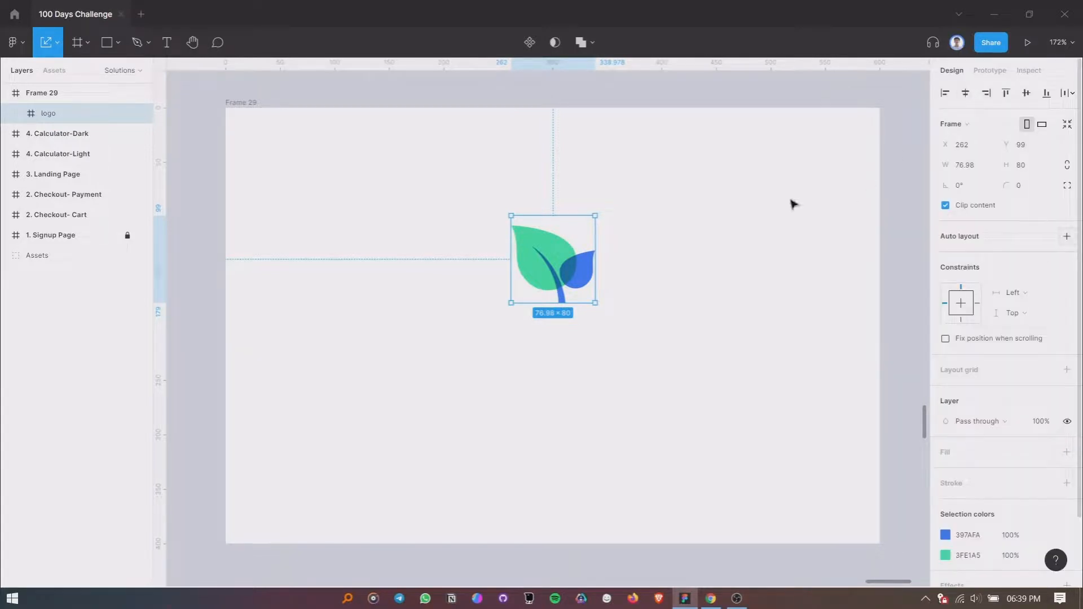
pyautogui.click(17, 114)
pyautogui.click(16, 114)
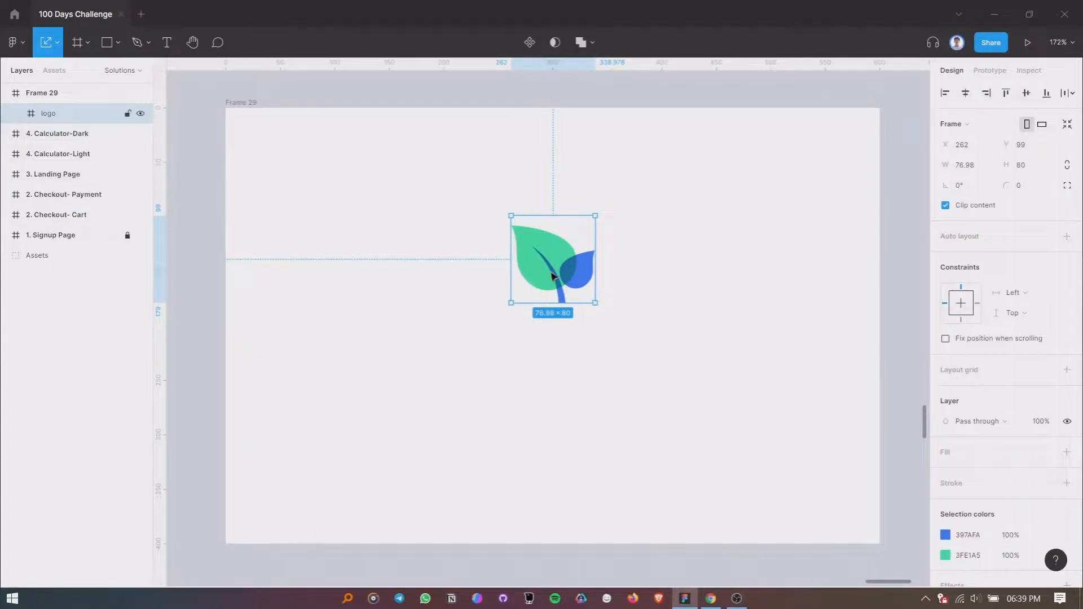
# - Wrap the logo in a new frame and add auto layout to that frame
pyautogui.click(689, 271)
pyautogui.click(540, 266)
pyautogui.hotkey('ctrl', 'alt')
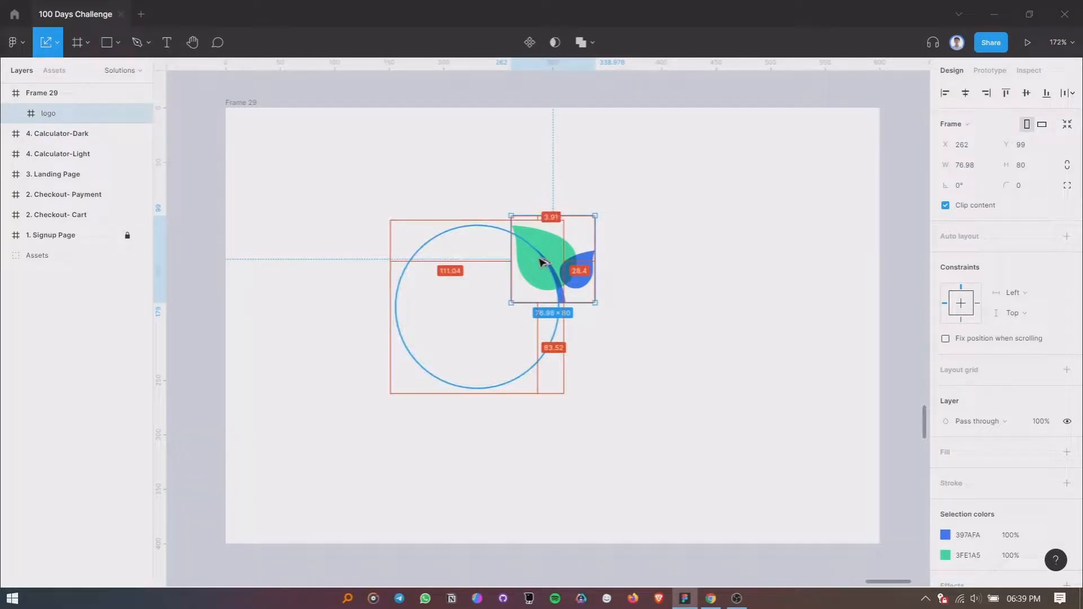
pyautogui.hotkey('ctrl', 'alt', 'g')
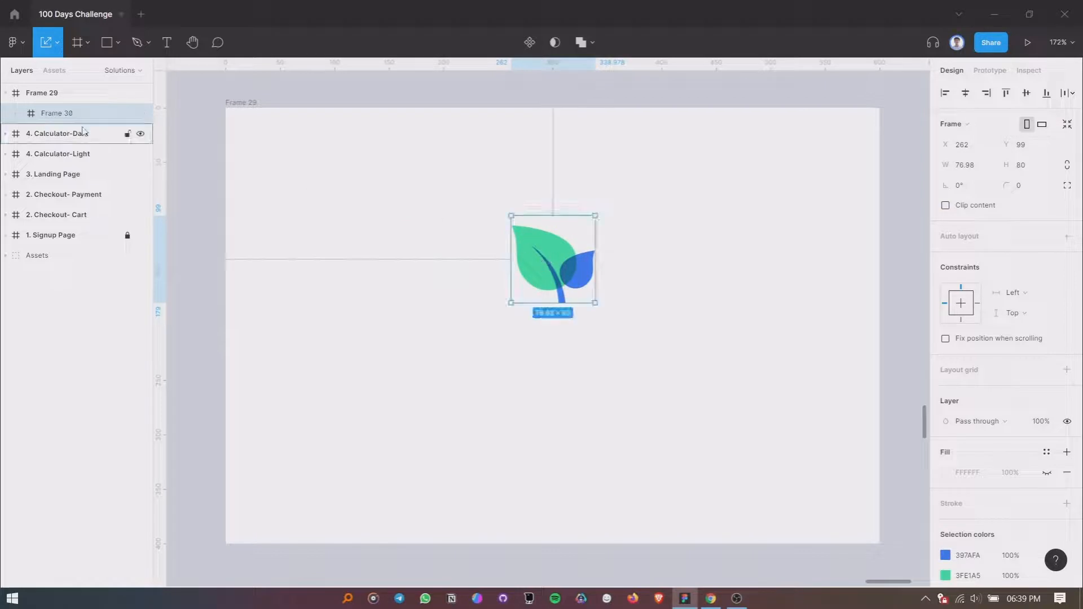
pyautogui.click(1066, 237)
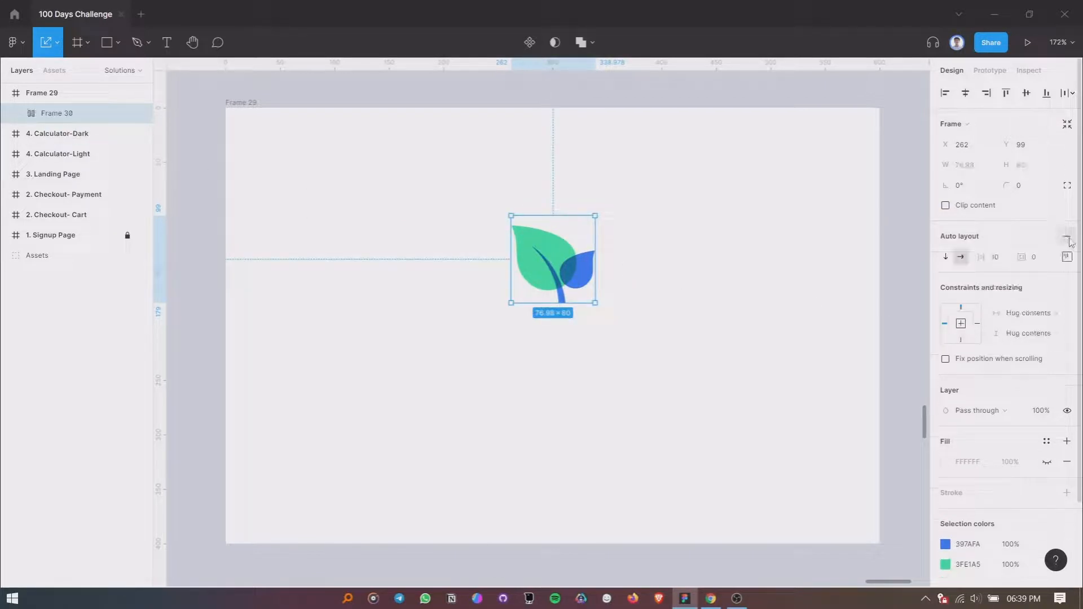
# - Center the contents of the logo's auto-layout frame and set its horizontal and vertical resizing to Fixed
pyautogui.click(1067, 256)
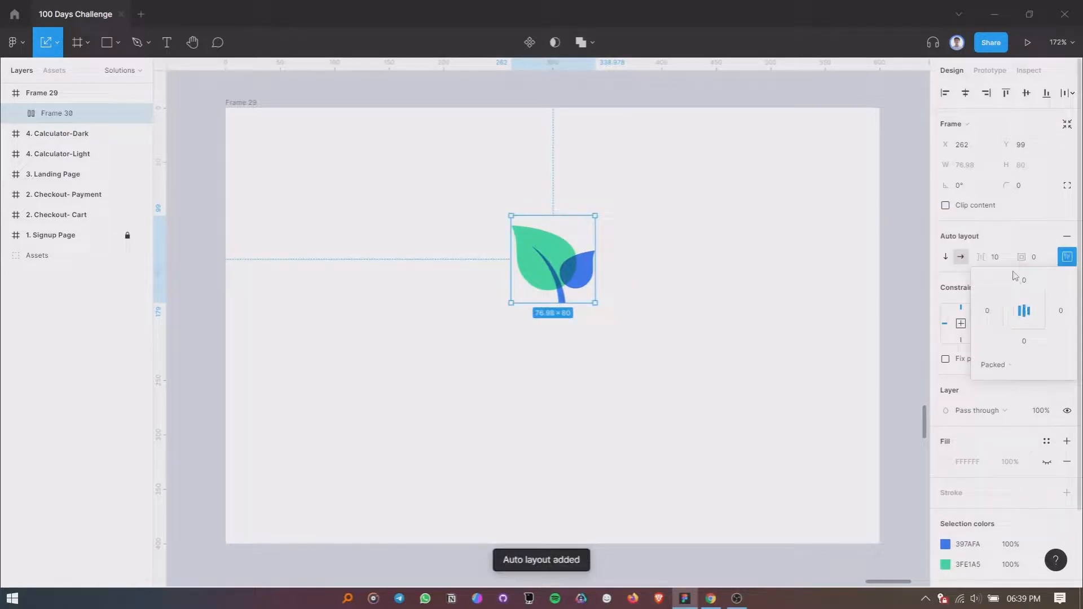
pyautogui.click(1011, 241)
pyautogui.click(1022, 313)
pyautogui.click(1016, 299)
pyautogui.click(1024, 334)
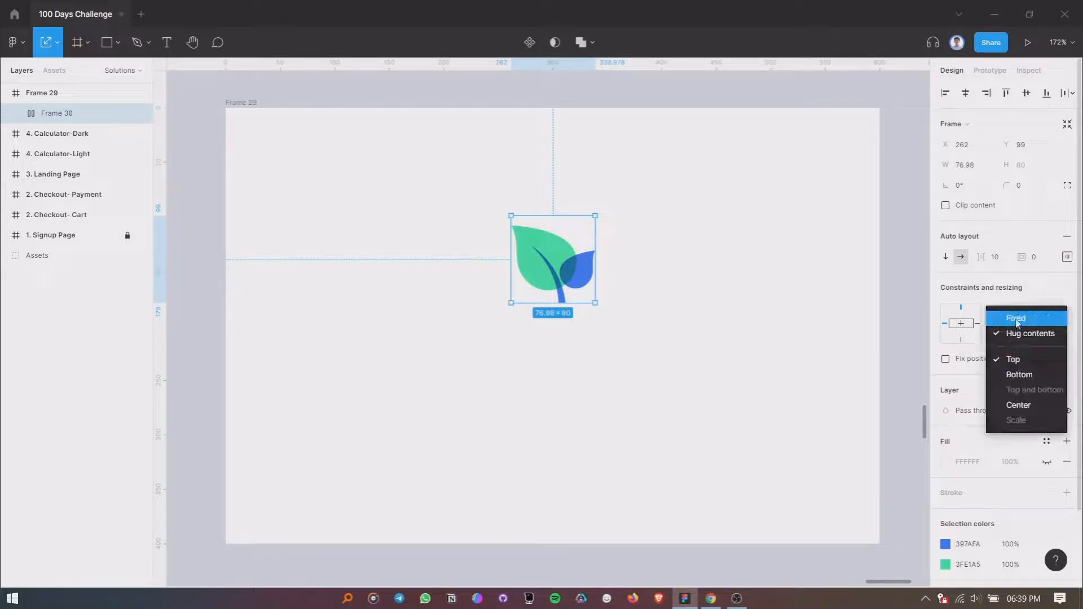
pyautogui.click(1018, 320)
pyautogui.click(1067, 257)
# - Set the auto-layout frame's width and height to 100
pyautogui.click(984, 170)
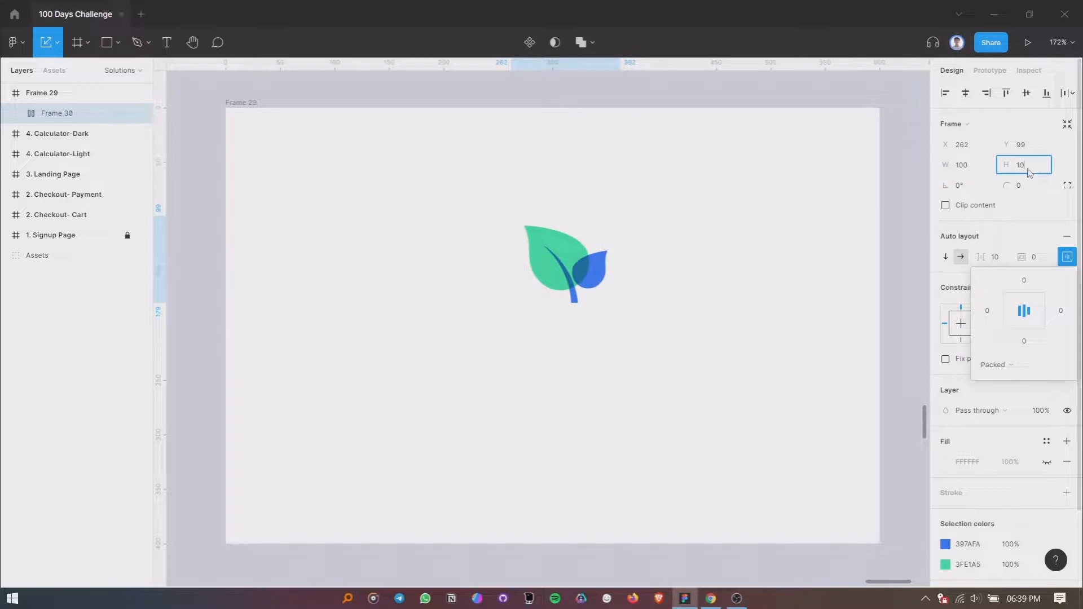
pyautogui.write('0')
pyautogui.press('Return')
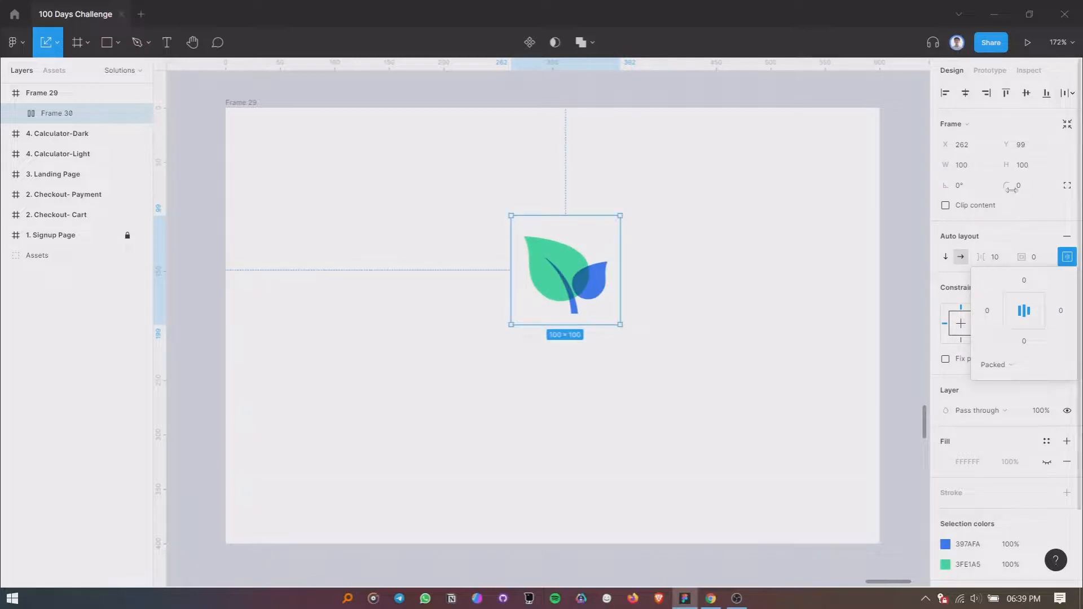
# - Resize the auto-layout frame to 112 × 112 and give it a corner radius of 56
pyautogui.click(980, 167)
pyautogui.write('112')
pyautogui.press('Tab')
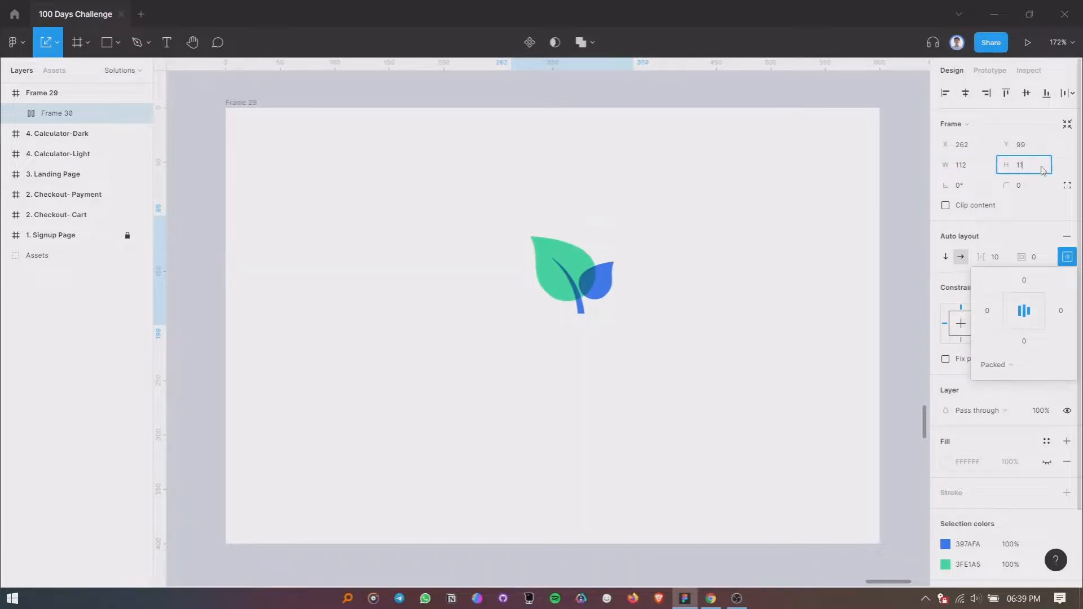
pyautogui.write('112')
pyautogui.press('Return')
pyautogui.click(1026, 186)
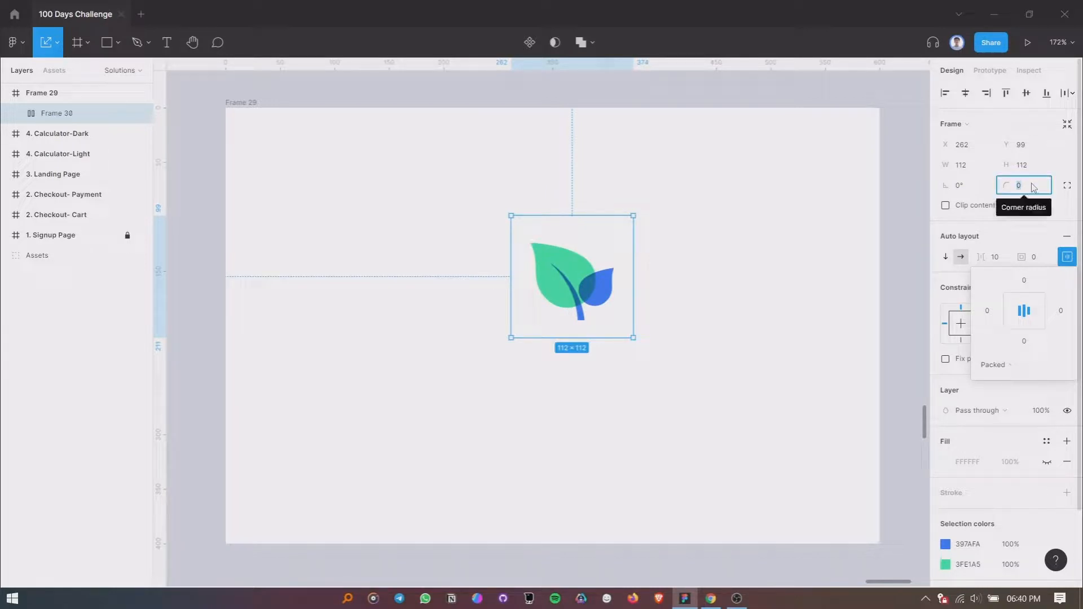
pyautogui.write('56')
pyautogui.press('Return')
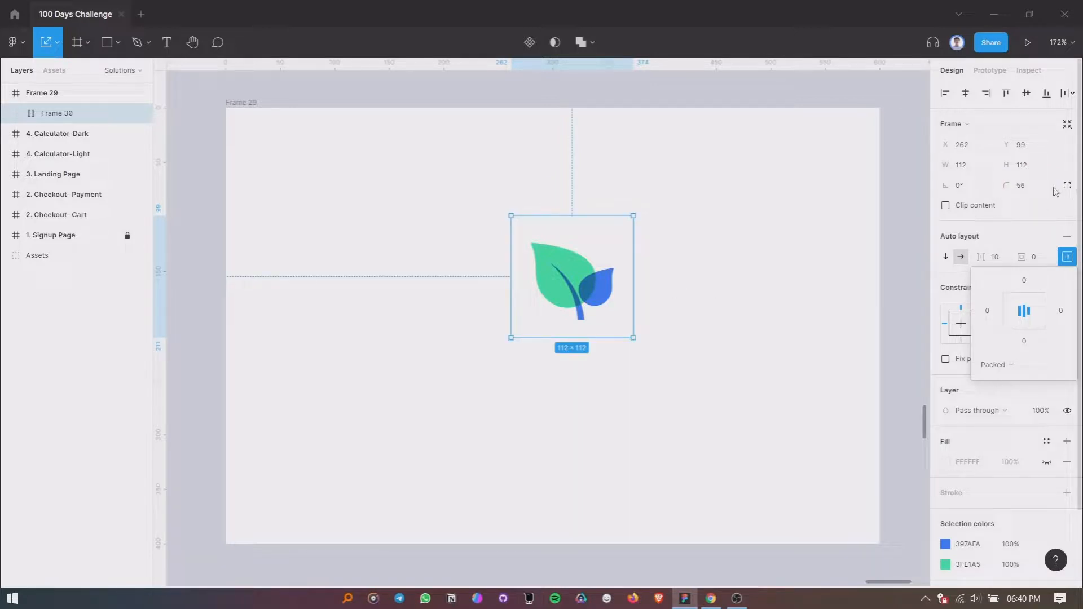
# - Turn on content clipping for the auto-layout frame, show its white fill and add a stroke
pyautogui.click(964, 209)
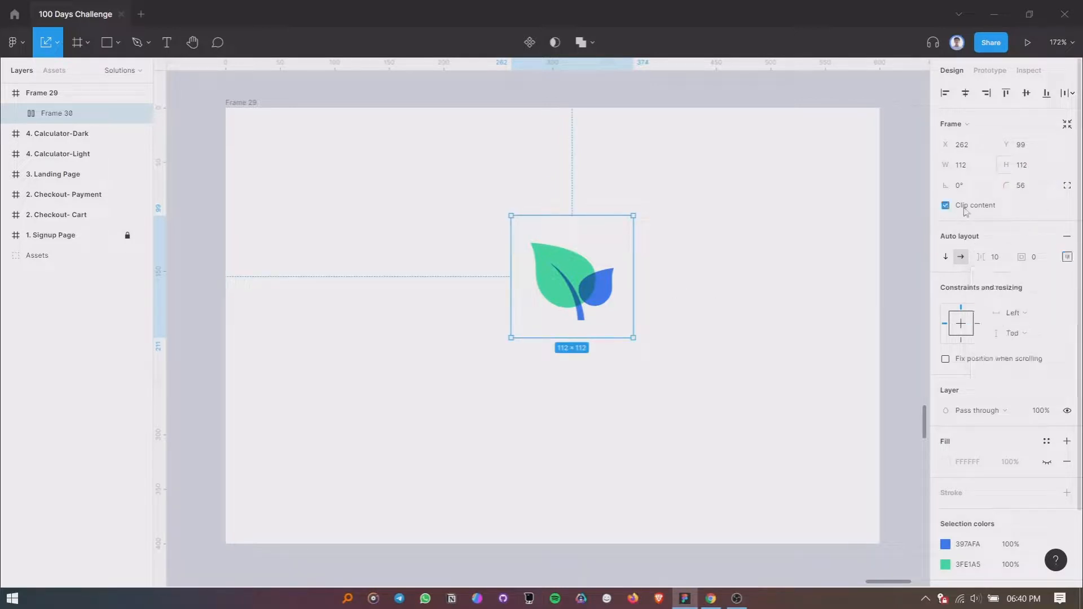
pyautogui.scroll(-1, 1026, 438)
pyautogui.click(1048, 392)
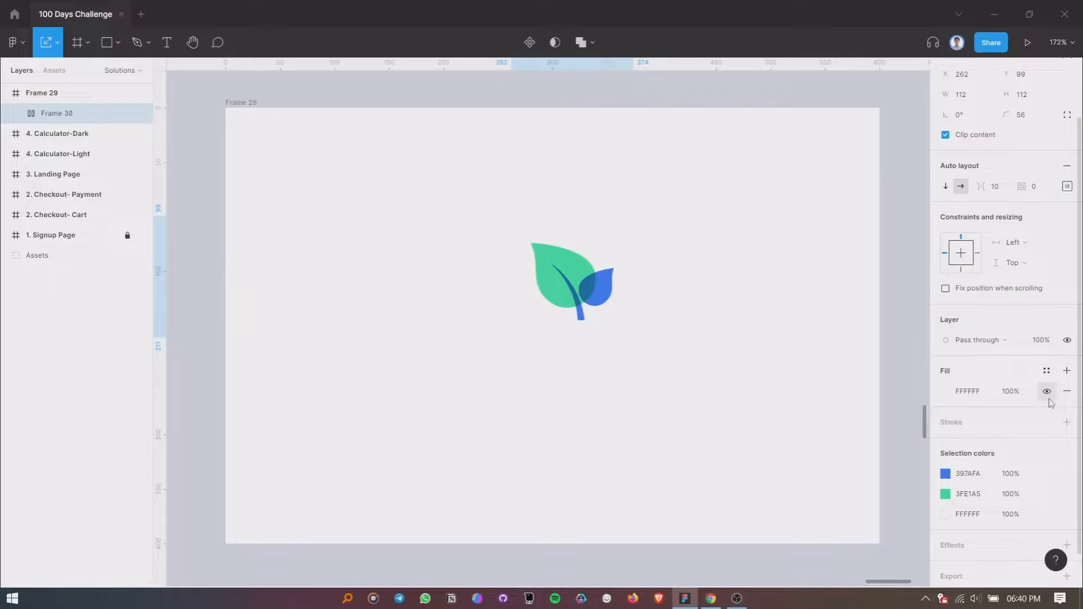
pyautogui.click(1067, 422)
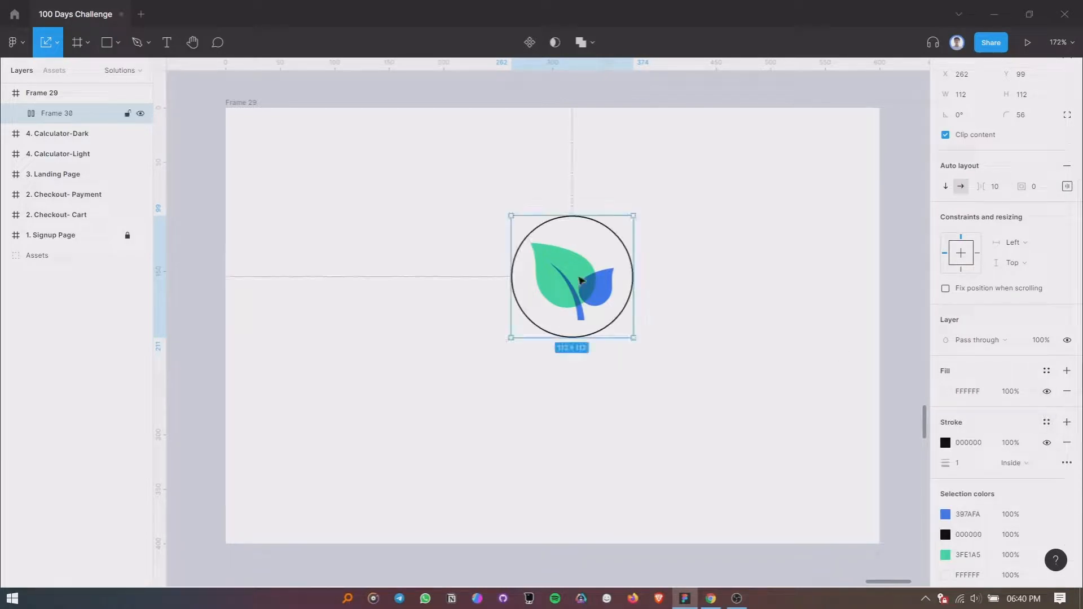
# - Resize the circular frame to 124 × 124 and set its corner radius to 62
pyautogui.click(1038, 97)
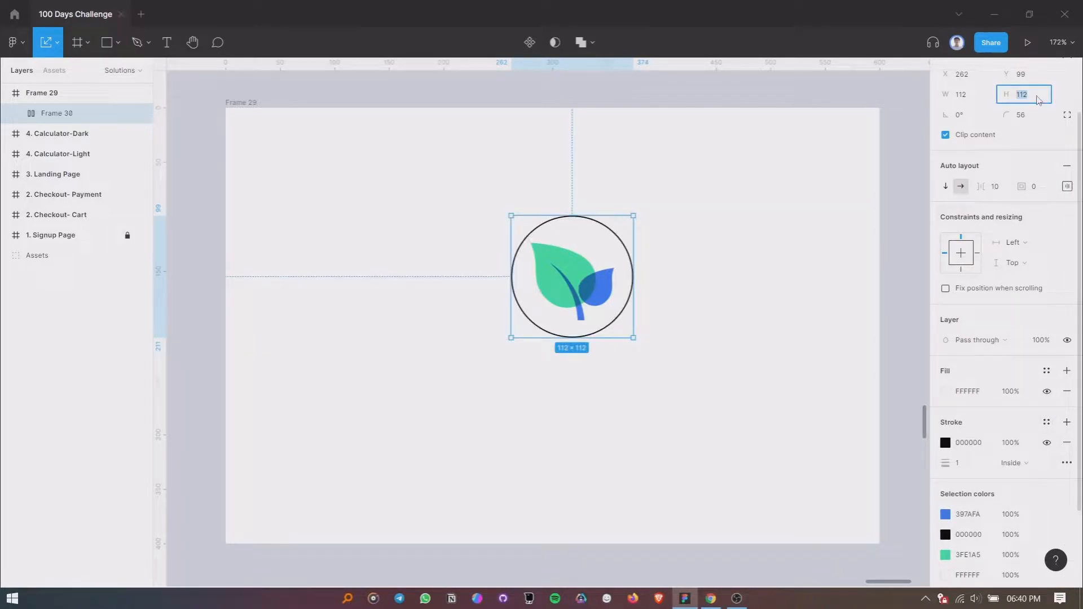
pyautogui.click(979, 102)
pyautogui.write('124')
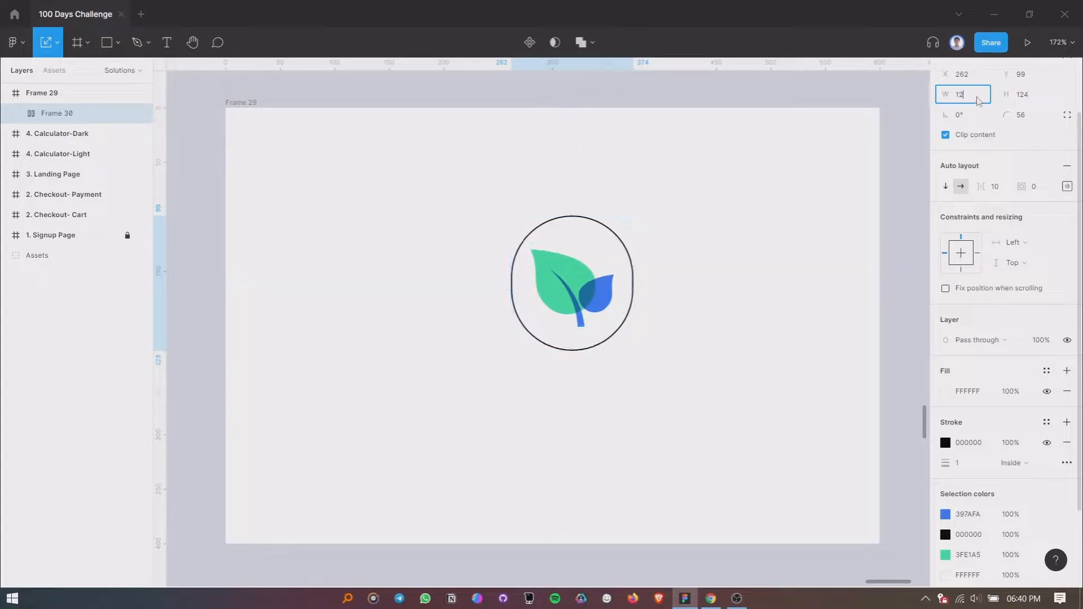
pyautogui.press('Return')
pyautogui.click(1031, 123)
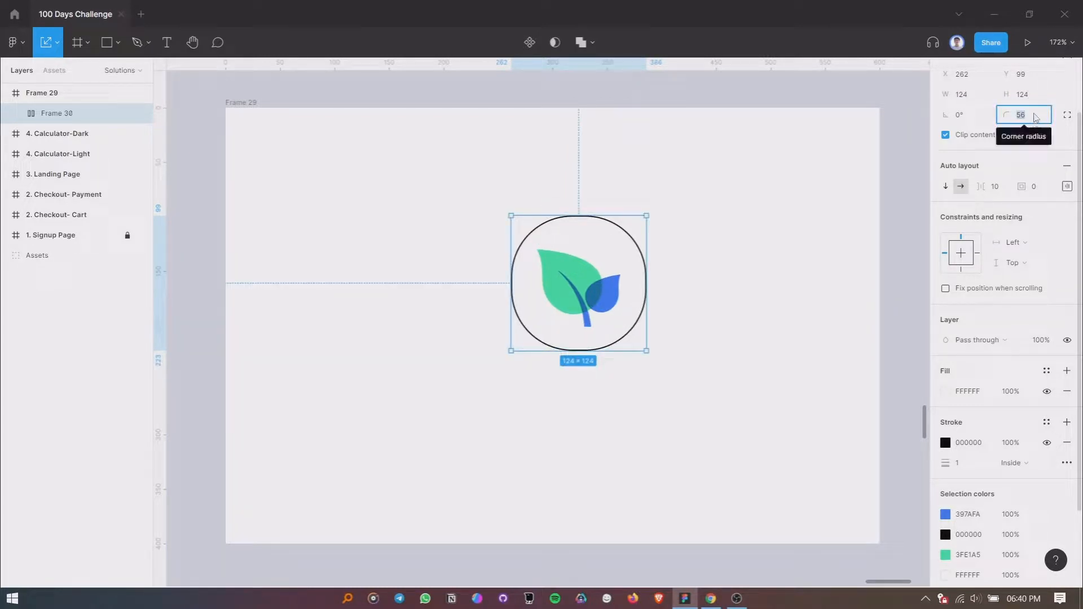
pyautogui.write('62')
pyautogui.press('Return')
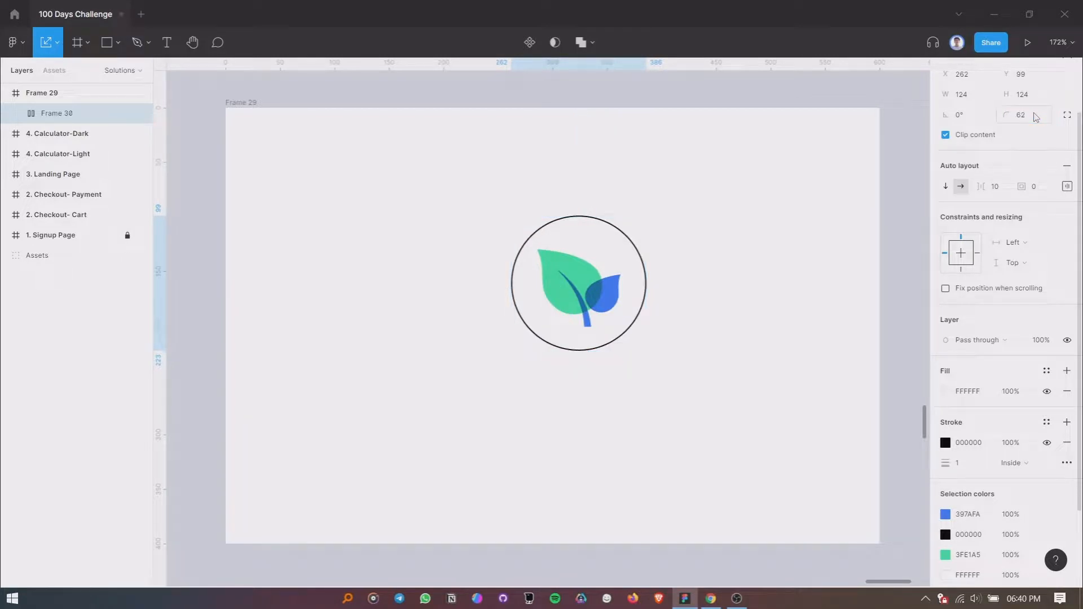
# - Move the circular frame to the horizontal center of Frame 29, at X 238, Y 104
pyautogui.scroll(2, 561, 297)
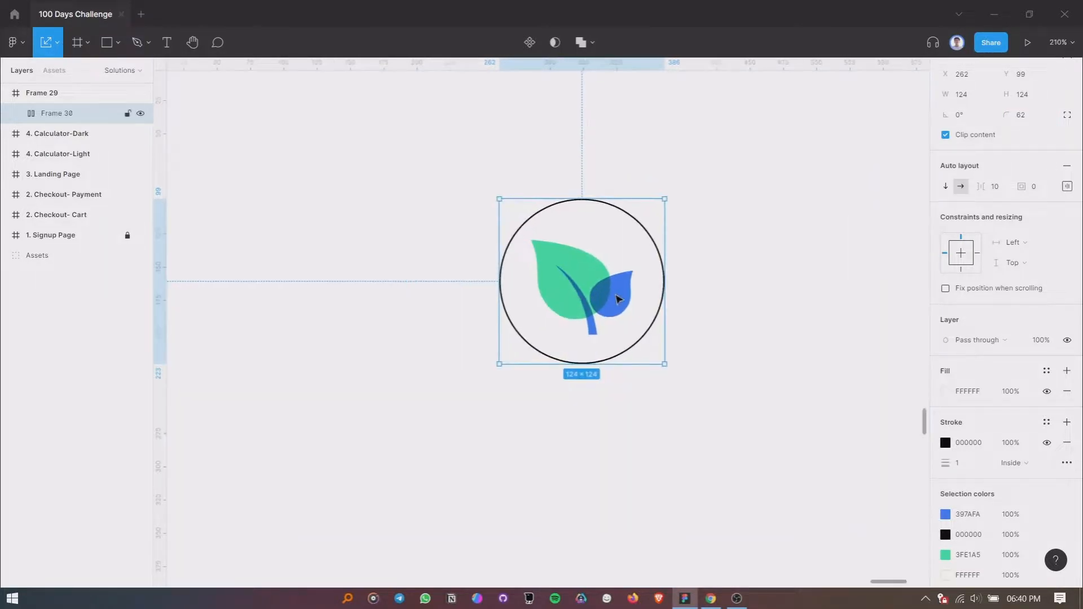
pyautogui.scroll(-3, 613, 296)
pyautogui.scroll(1, 613, 296)
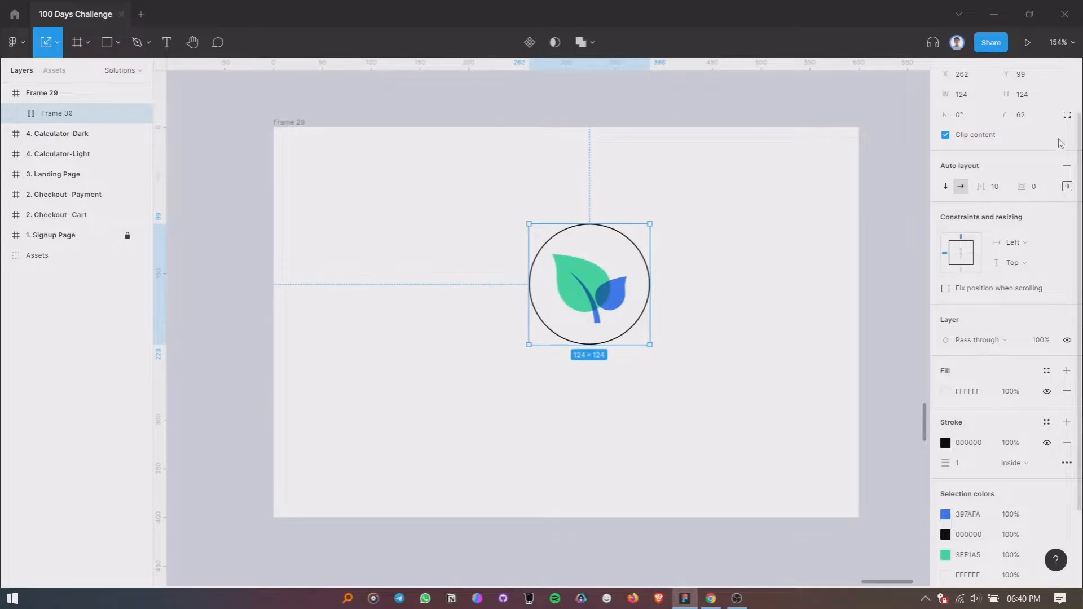
pyautogui.scroll(3, 1045, 102)
pyautogui.scroll(1, 764, 247)
pyautogui.moveTo(594, 310); pyautogui.dragTo(570, 315)
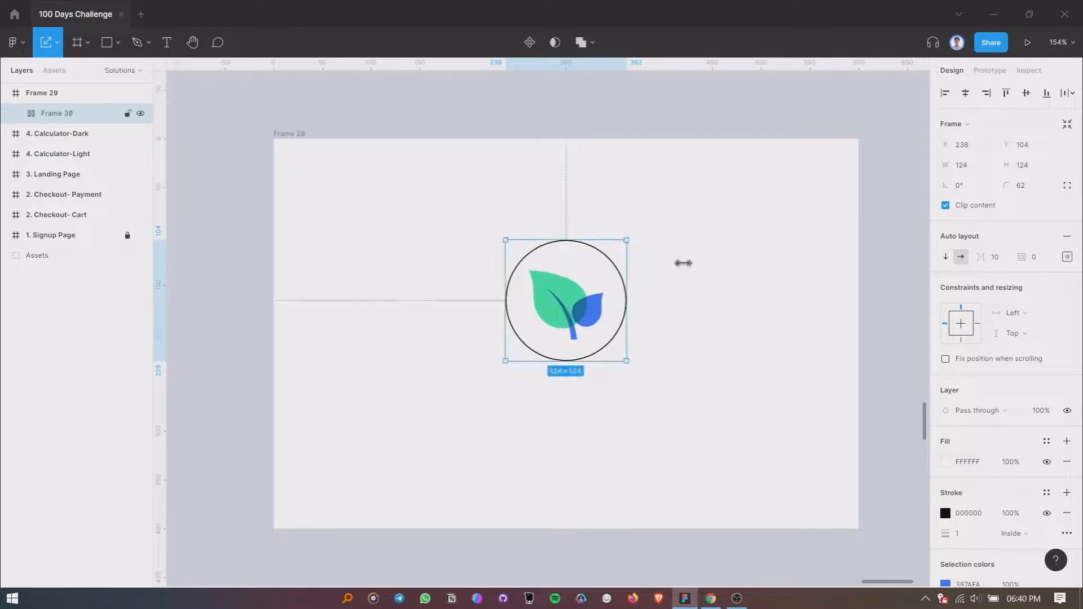
# - Give the circular frame a corner radius of 500 and a 150 × 150 size, placed at X 225, Y 81
pyautogui.click(1030, 186)
pyautogui.press('Return')
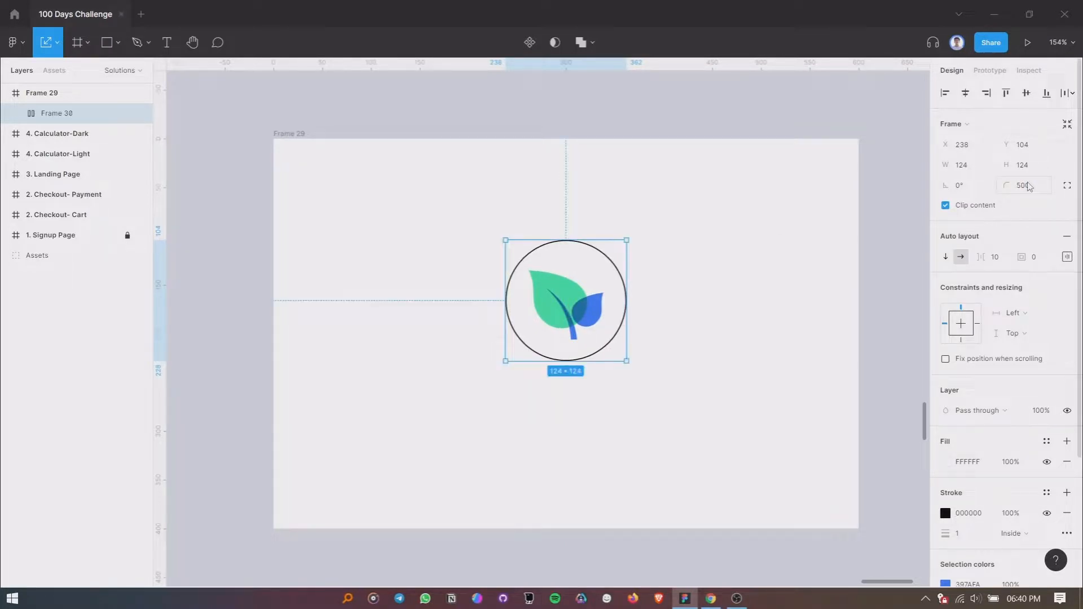
pyautogui.click(1032, 168)
pyautogui.click(973, 165)
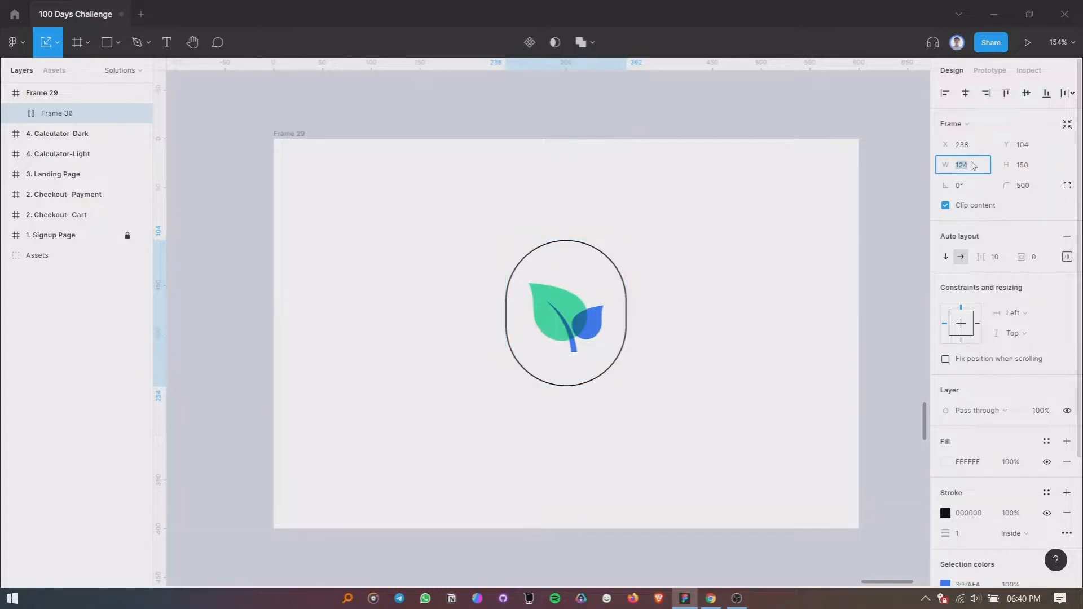
pyautogui.press('Return')
pyautogui.click(668, 316)
pyautogui.moveTo(596, 317); pyautogui.dragTo(583, 295)
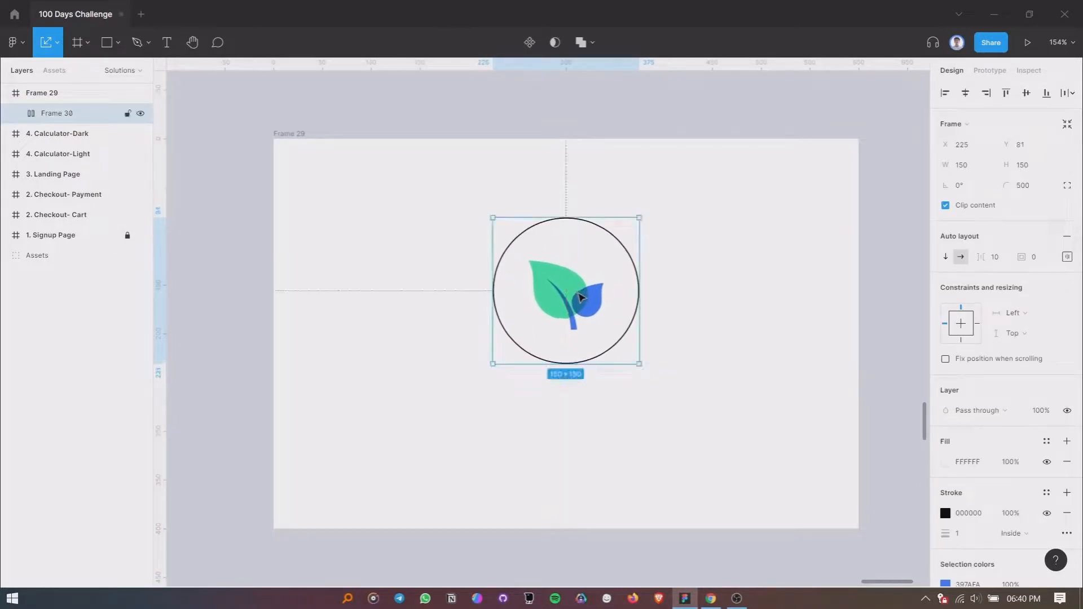
# - Set the circular frame's stroke weight to 2
pyautogui.click(968, 535)
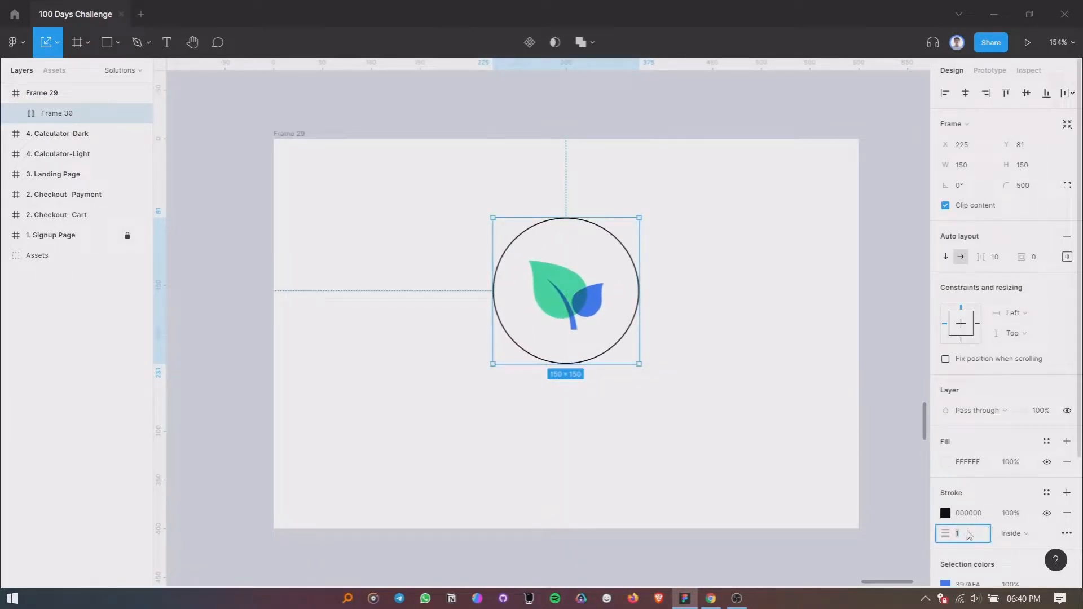
pyautogui.click(946, 514)
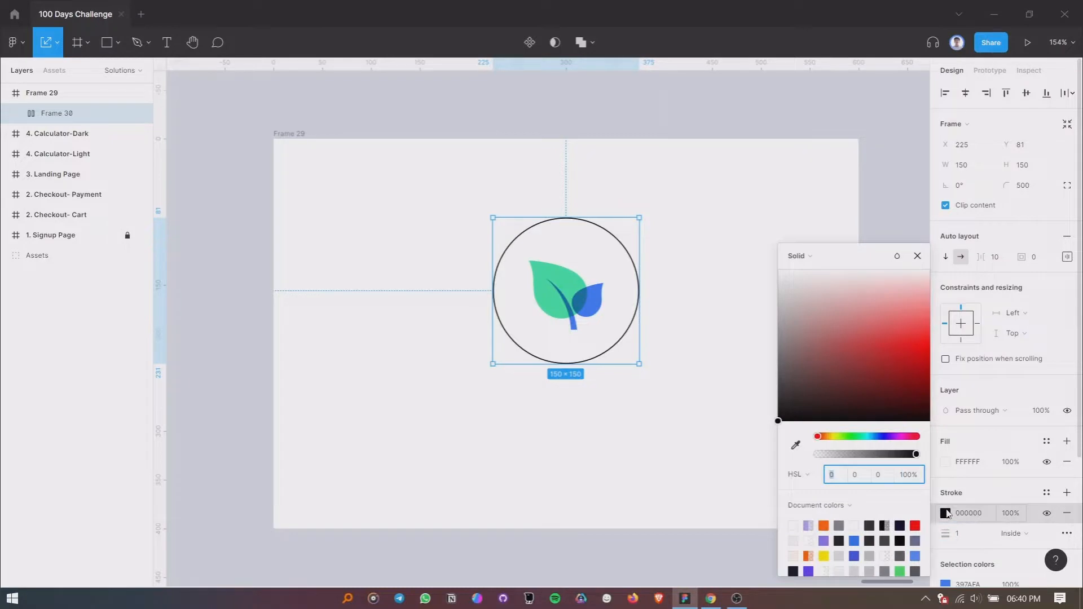
pyautogui.click(974, 531)
pyautogui.write('2')
pyautogui.press('Return')
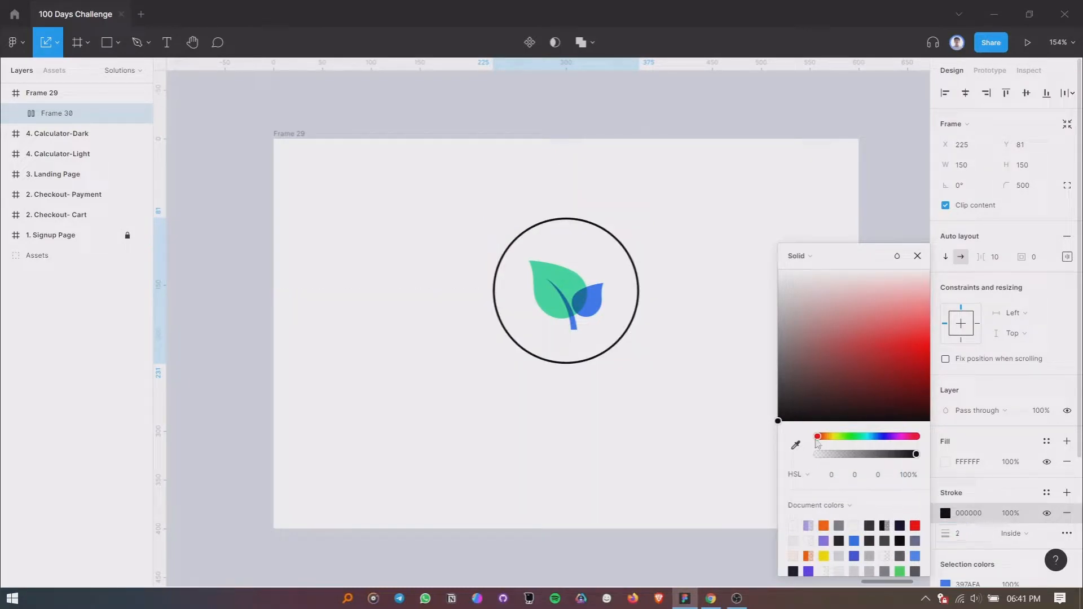
# - Sample the small leaf's blue for the circle's stroke and darken the stroke color to 111214
pyautogui.click(797, 445)
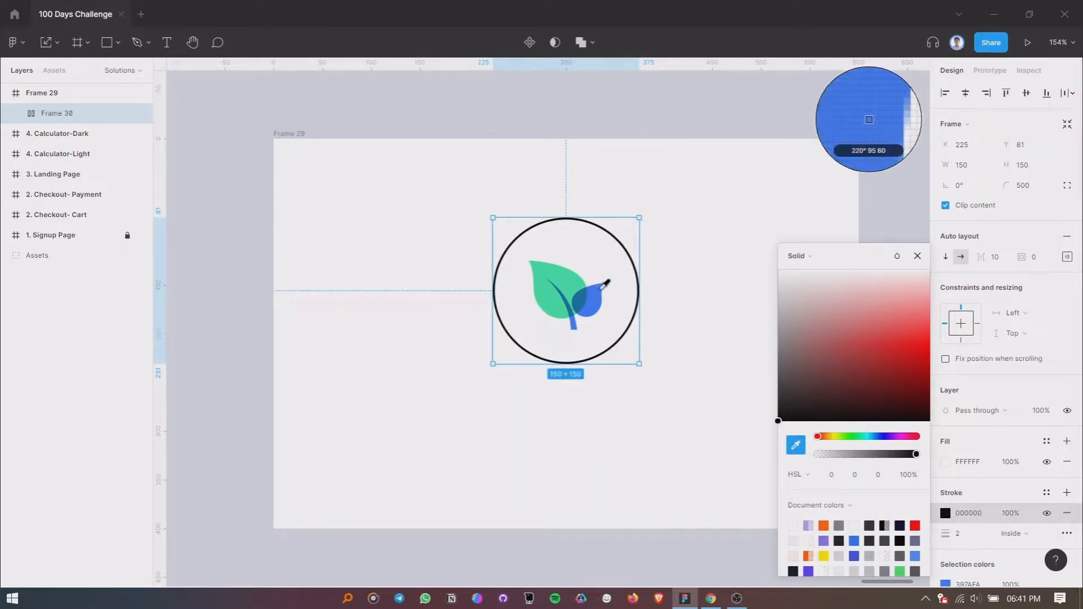
pyautogui.click(602, 286)
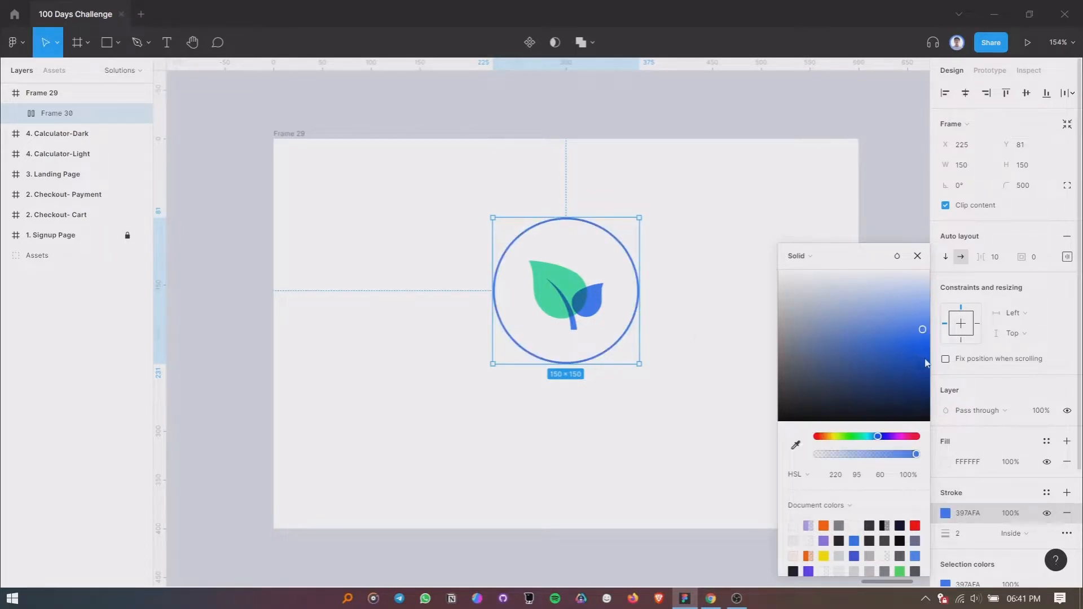
pyautogui.moveTo(926, 362)
pyautogui.mouseDown()
pyautogui.moveTo(923, 415)
pyautogui.moveTo(793, 415)
pyautogui.mouseUp()
pyautogui.click(917, 255)
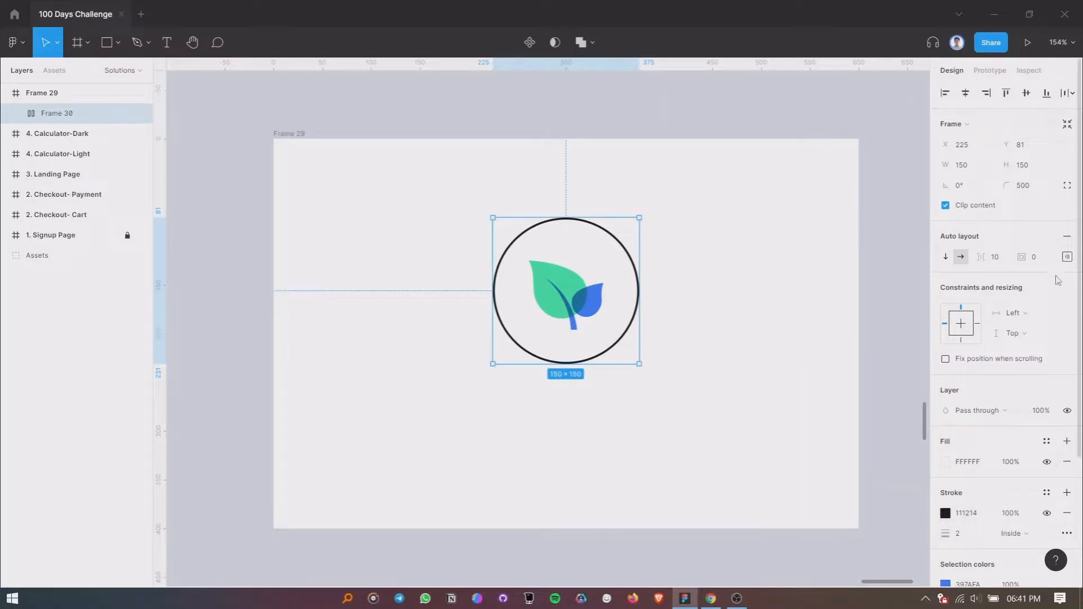
# - Resize the circular frame to 130 × 130 and center it horizontally in Frame 29 at X 235, Y 74
pyautogui.click(1035, 168)
pyautogui.click(976, 171)
pyautogui.write('130')
pyautogui.press('Return')
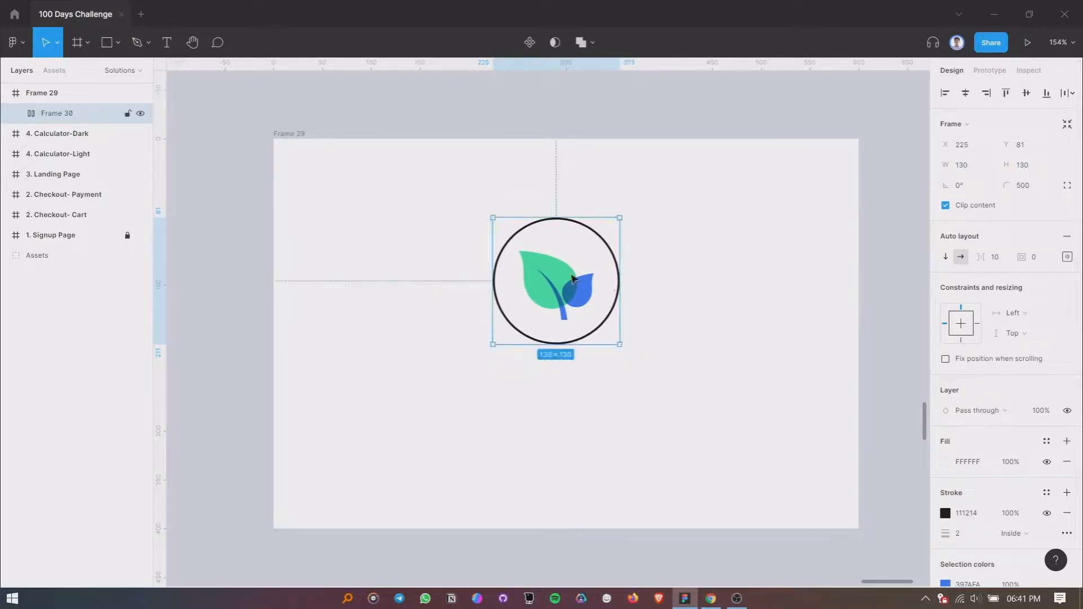
pyautogui.moveTo(568, 271)
pyautogui.mouseDown()
pyautogui.moveTo(569, 291)
pyautogui.moveTo(554, 288)
pyautogui.moveTo(576, 285)
pyautogui.moveTo(576, 258)
pyautogui.mouseUp()
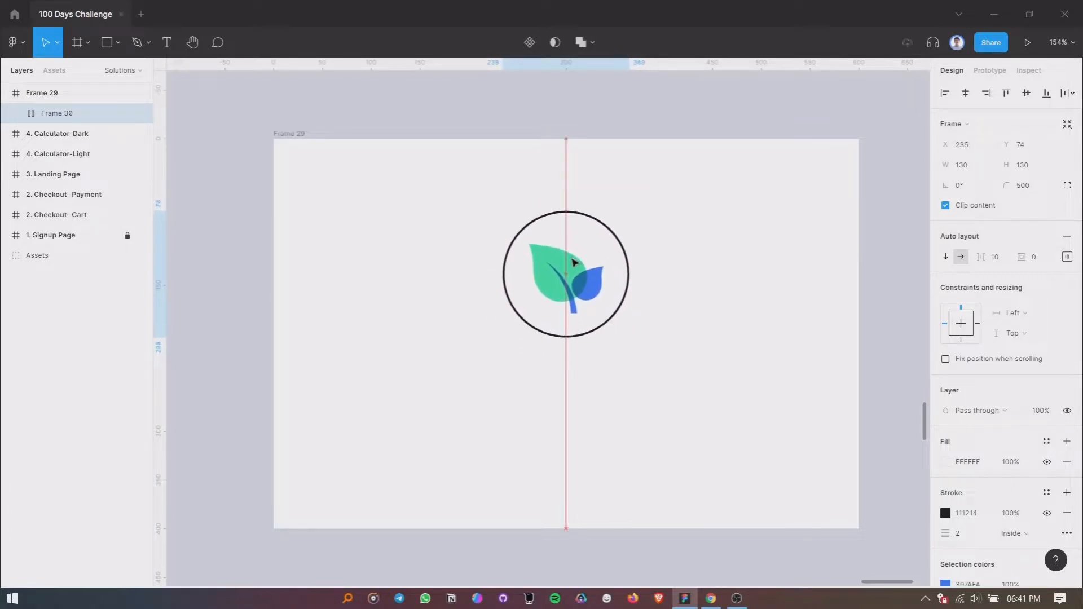
# - Add the text "AgroBuddy" just below the circle in Frame 29
pyautogui.click(671, 410)
pyautogui.click(167, 43)
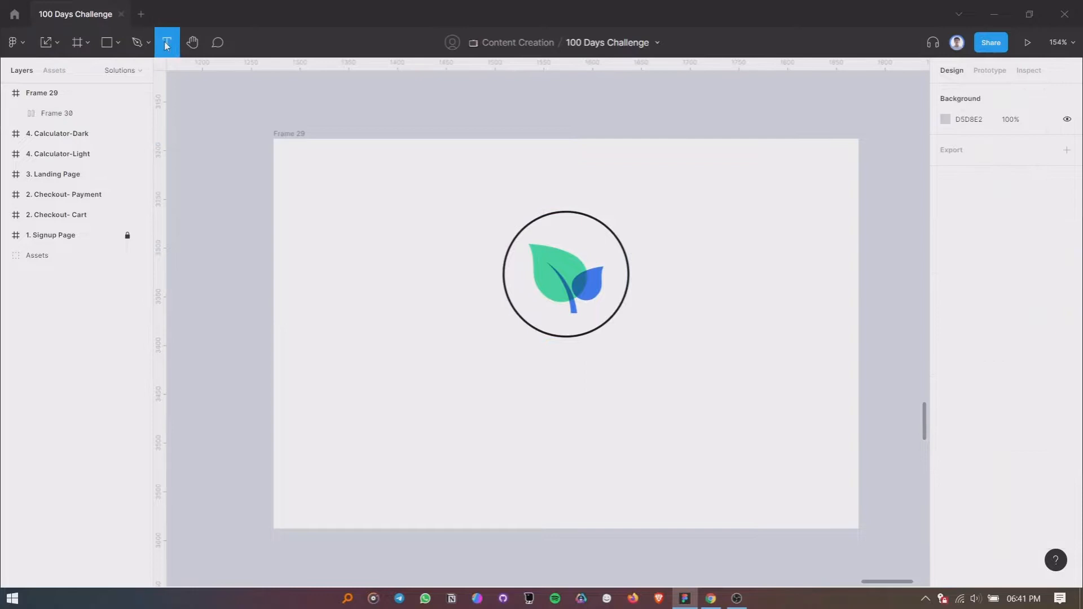
pyautogui.click(560, 367)
pyautogui.write('A')
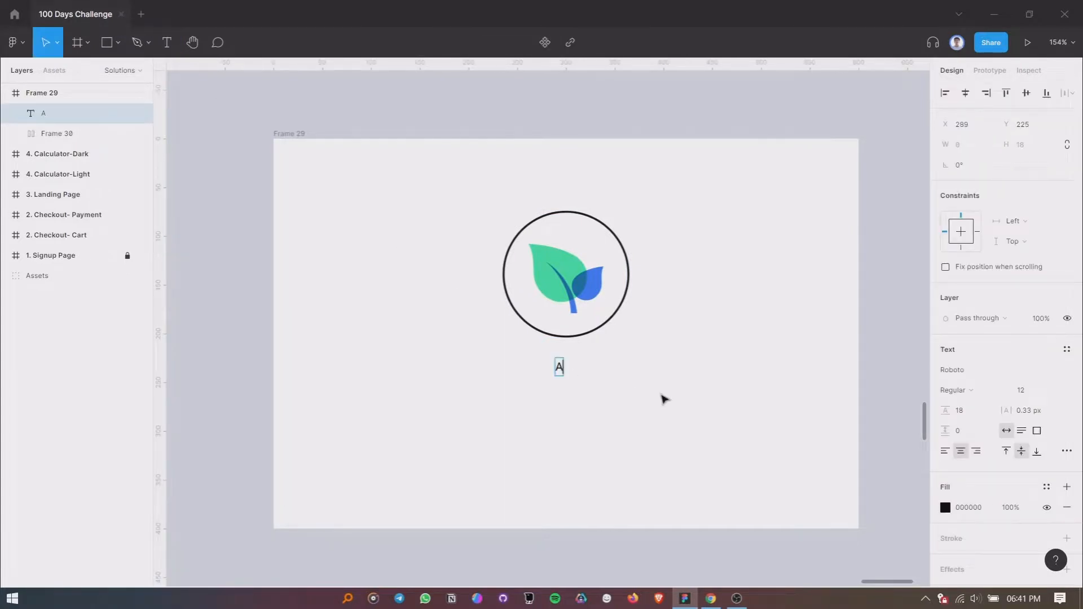
pyautogui.write('groBuddya')
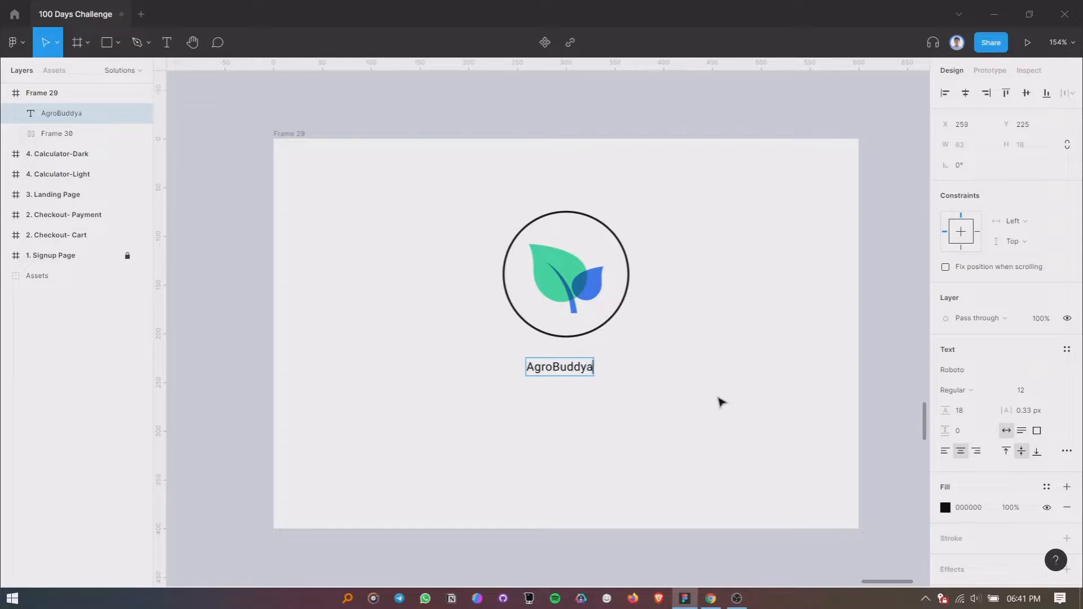
pyautogui.press('BackSpace')
# - Set the font size of the AgroBuddy text to 24
pyautogui.hotkey('ctrl', 'a')
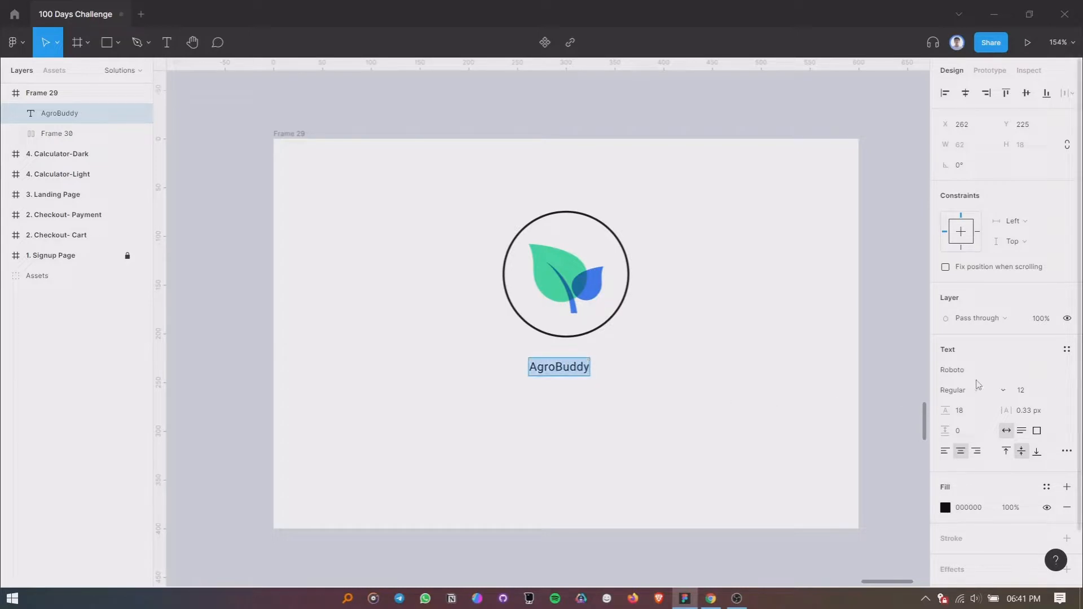
pyautogui.click(1026, 393)
pyautogui.write('16')
pyautogui.press('BackSpace')
pyautogui.press('BackSpace')
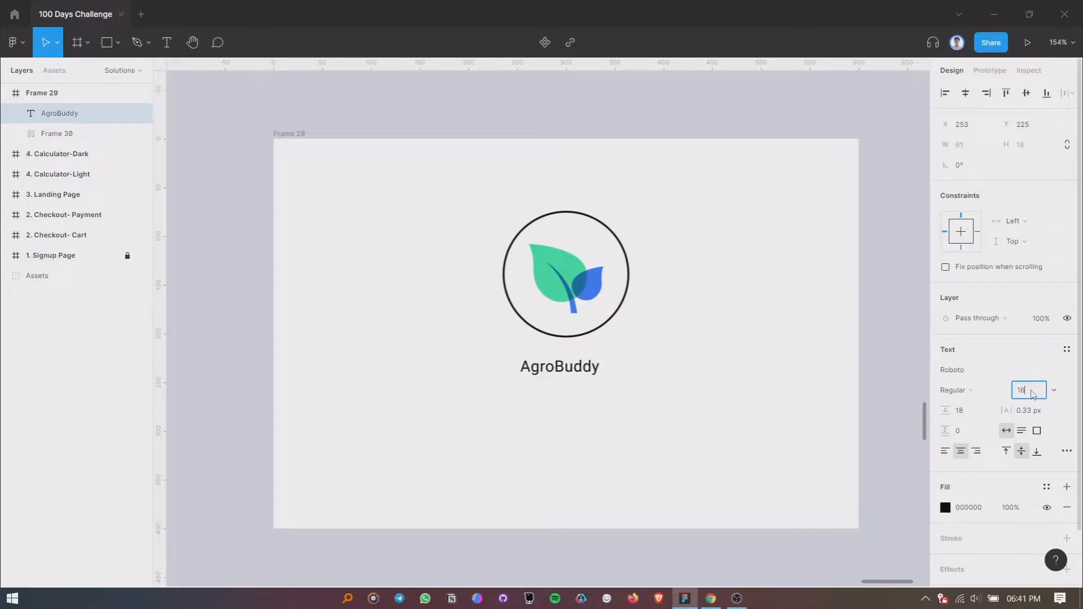
pyautogui.write('24')
pyautogui.press('Return')
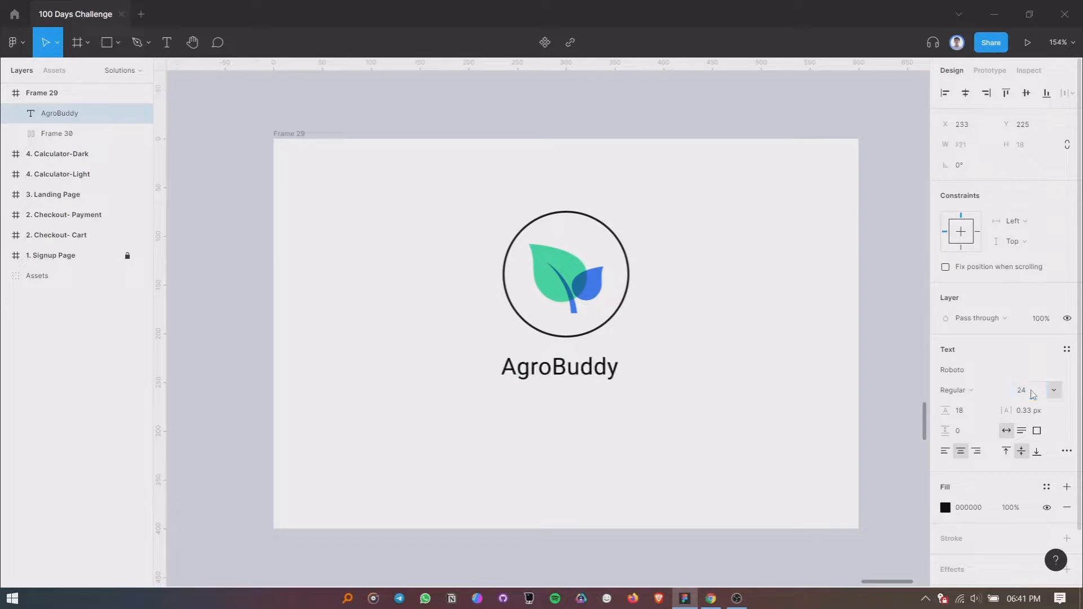
# - Change the AgroBuddy text's font weight to Medium
pyautogui.click(968, 392)
pyautogui.click(978, 282)
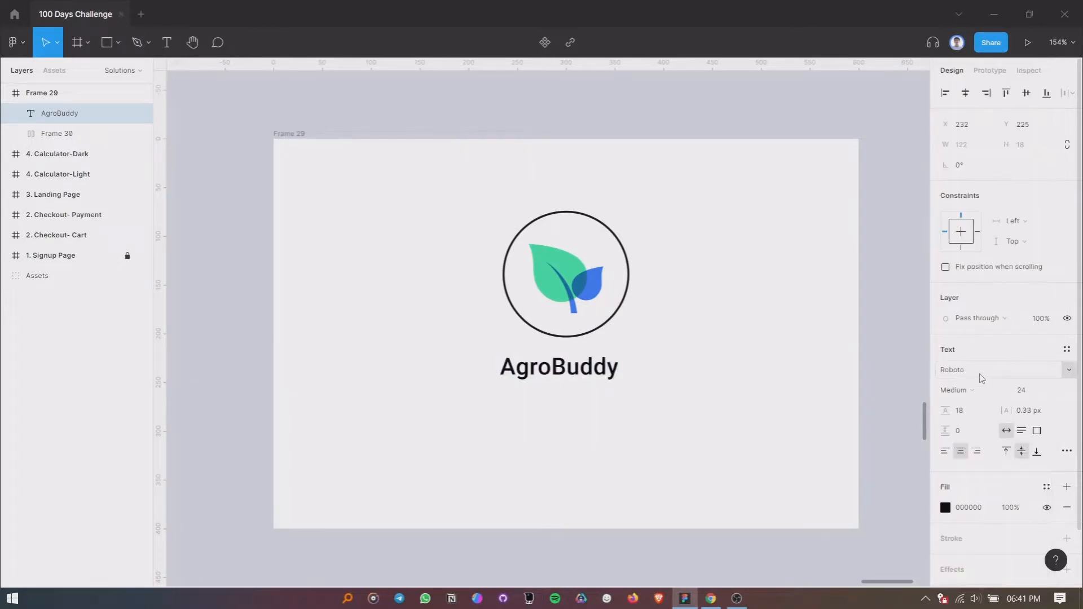
pyautogui.press('Return')
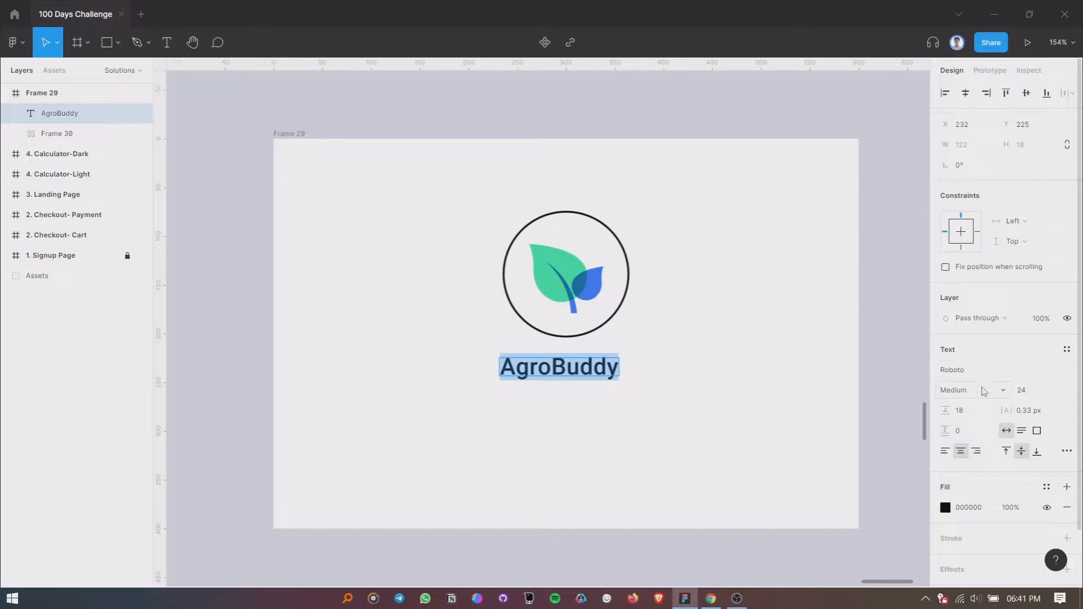
# - Change the AgroBuddy text's font to Montserrat with Medium weight
pyautogui.click(982, 384)
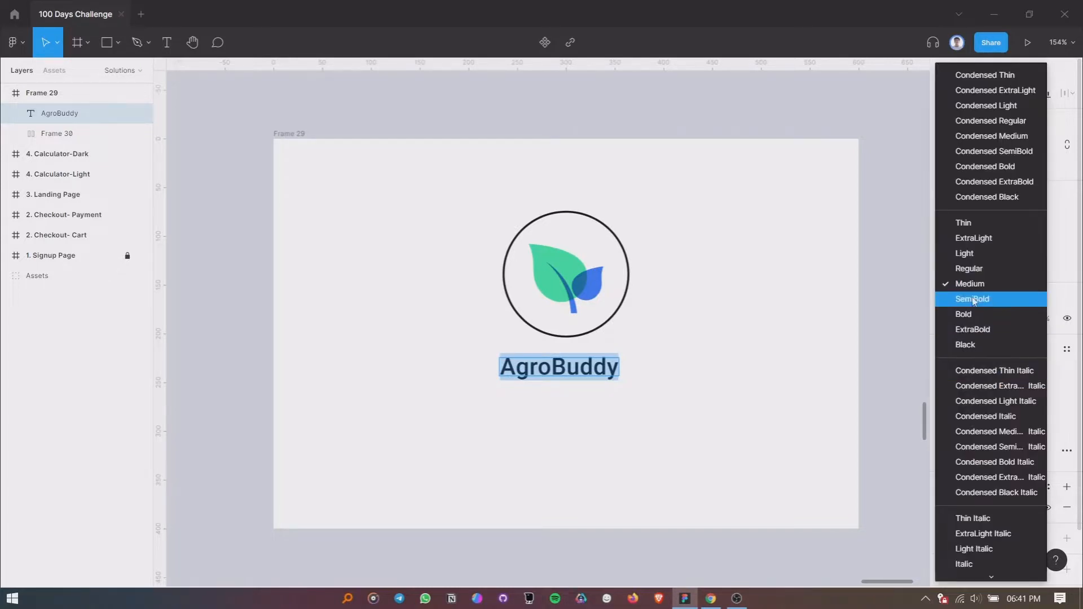
pyautogui.click(975, 270)
pyautogui.click(981, 374)
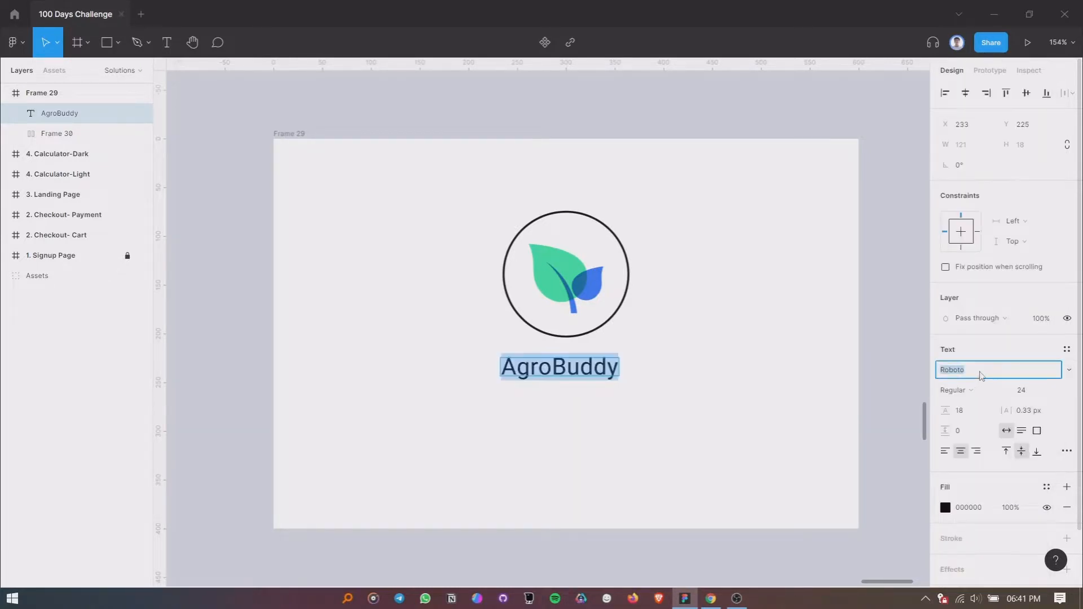
pyautogui.write('Montse')
pyautogui.press('Return')
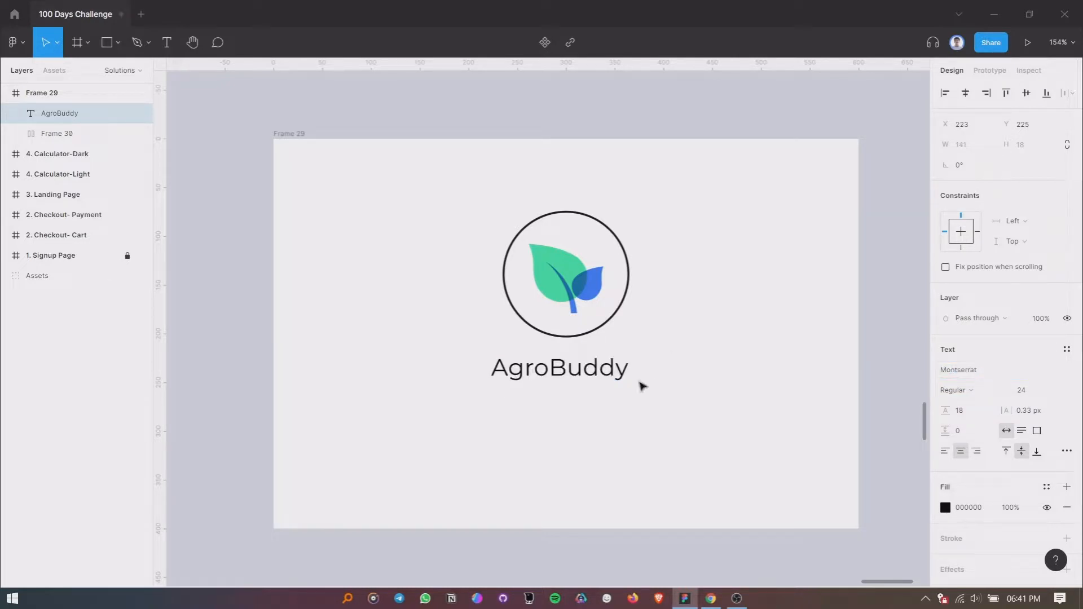
pyautogui.click(953, 390)
pyautogui.click(971, 357)
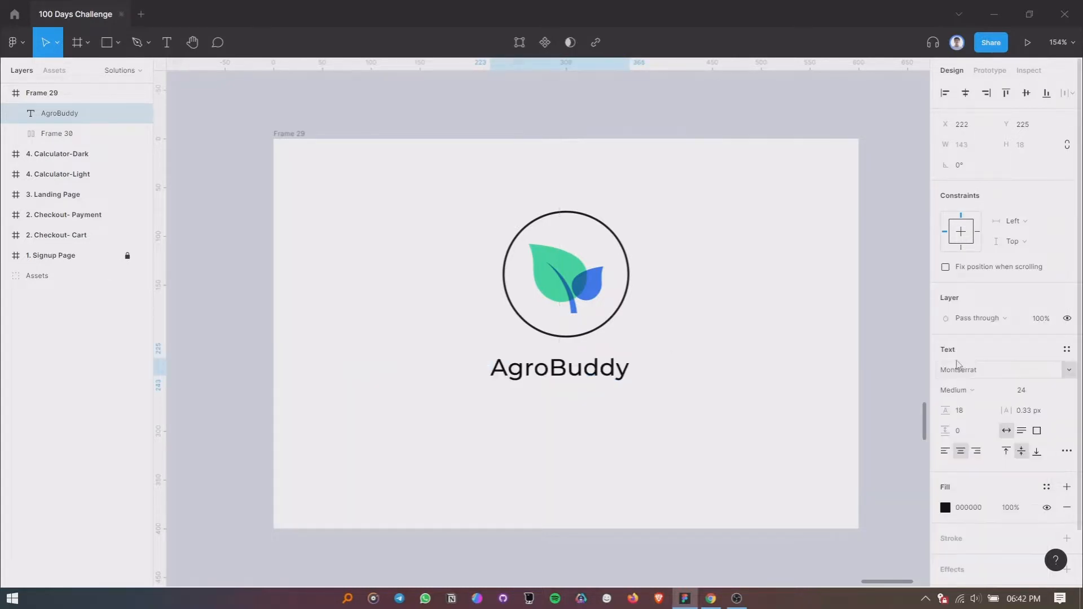
# - Reposition the AgroBuddy text centered beneath the circle at X 228, Y 220
pyautogui.click(611, 406)
pyautogui.moveTo(588, 372); pyautogui.dragTo(587, 362)
pyautogui.keyDown('shift'); pyautogui.click(85, 133); pyautogui.keyUp('shift')
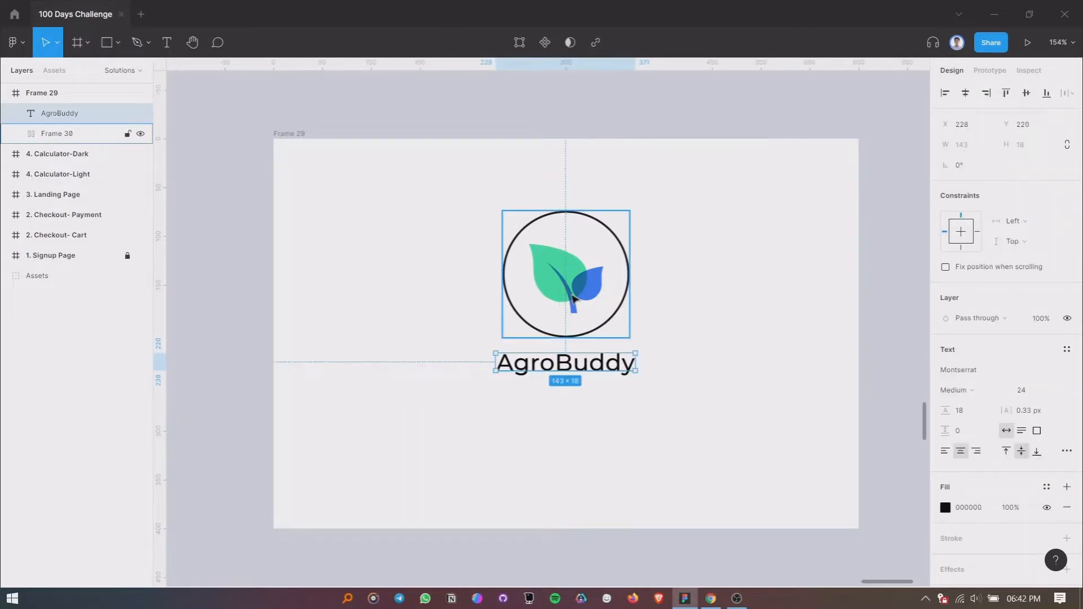
pyautogui.click(581, 445)
# - Recolor the AgroBuddy text to 111214 by sampling the circle's dark outline with the eyedropper
pyautogui.click(573, 365)
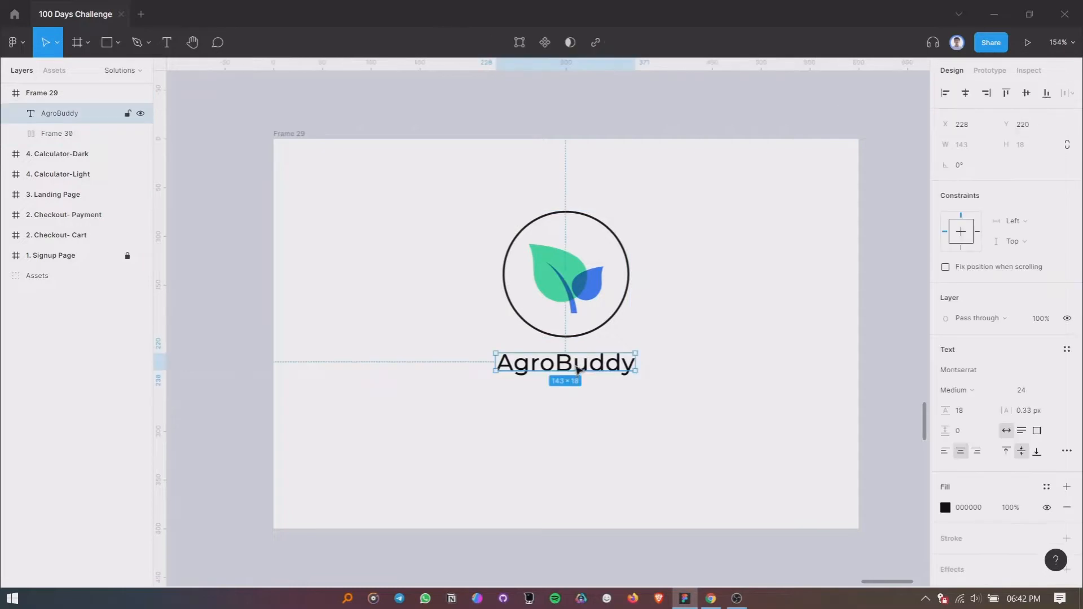
pyautogui.click(945, 507)
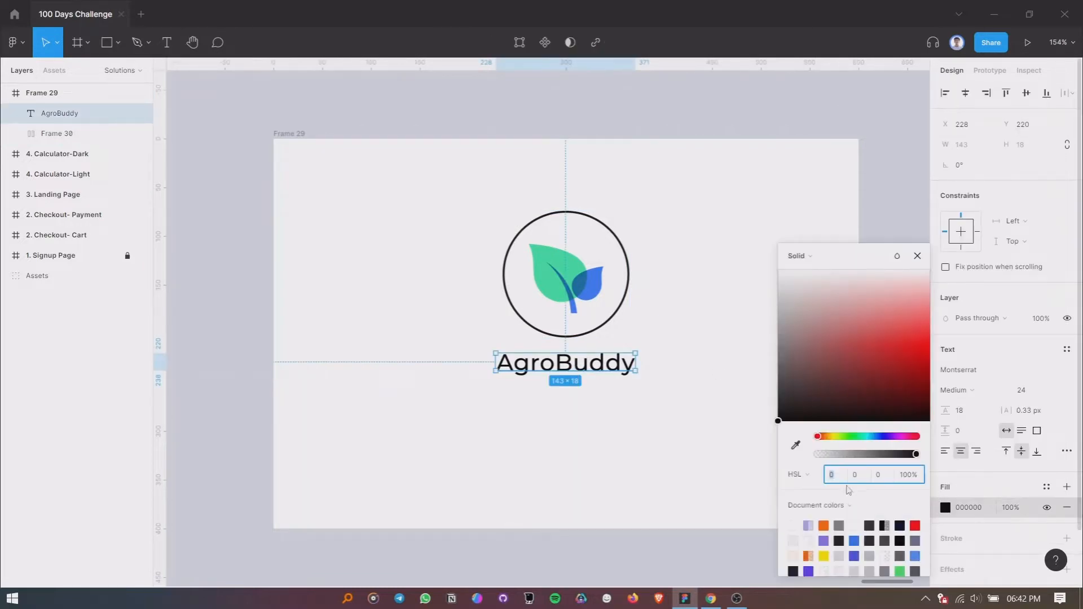
pyautogui.click(796, 446)
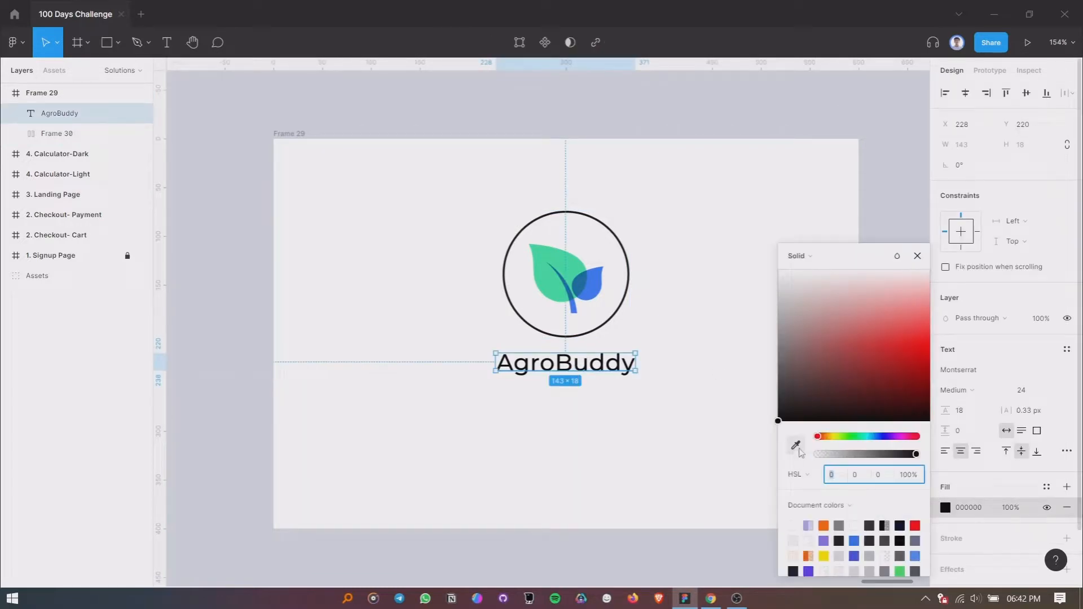
pyautogui.click(624, 305)
pyautogui.click(918, 256)
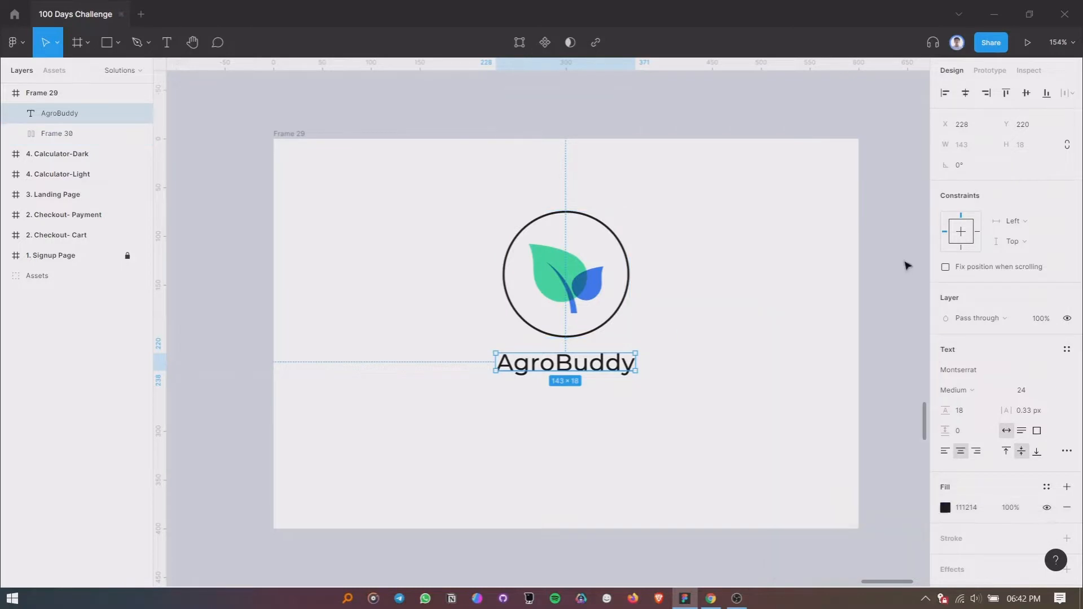
pyautogui.click(679, 387)
# - Set the AgroBuddy text's font size to 20
pyautogui.click(587, 373)
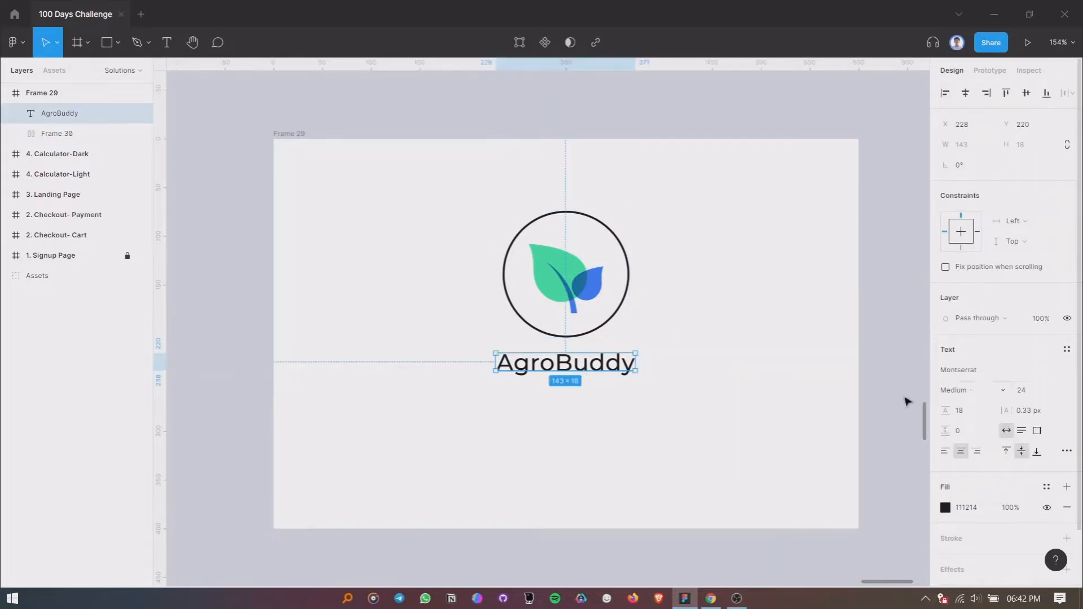
pyautogui.click(1028, 391)
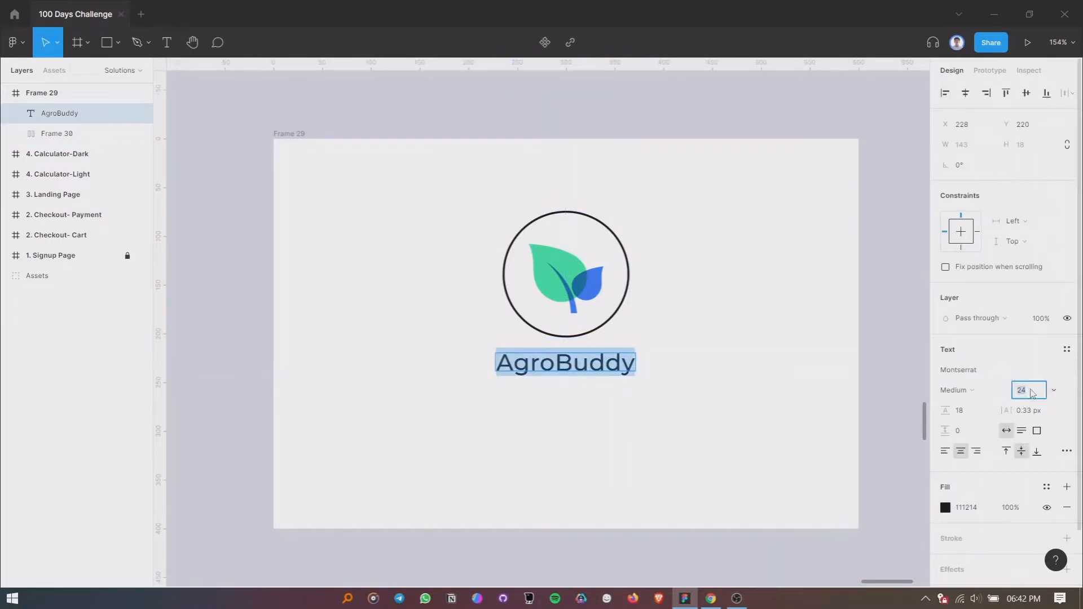
pyautogui.write('0')
pyautogui.press('Return')
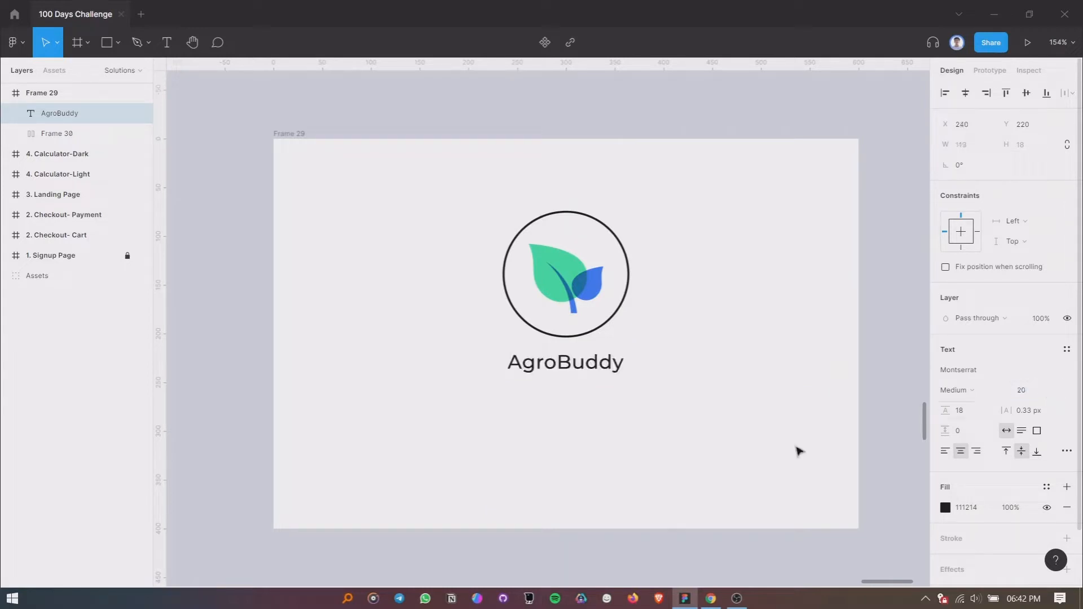
# - Center the AgroBuddy text under the circle and set the vertical spacing between the two to 16
pyautogui.moveTo(569, 363); pyautogui.dragTo(567, 366)
pyautogui.keyDown('shift'); pyautogui.click(581, 307); pyautogui.keyUp('shift')
pyautogui.click(973, 206)
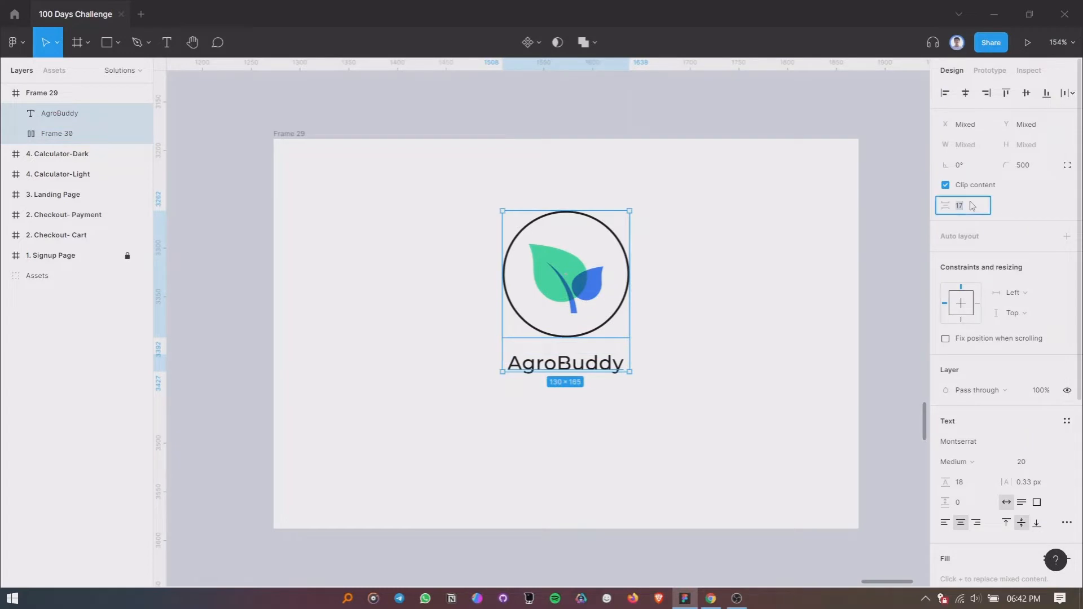
pyautogui.write('16')
pyautogui.press('Return')
pyautogui.click(745, 383)
# - Move the circle and AgroBuddy text together down to the vertical center of Frame 29, with the circle at Y 118
pyautogui.moveTo(467, 215); pyautogui.dragTo(670, 427)
pyautogui.moveTo(567, 293); pyautogui.dragTo(570, 335)
pyautogui.scroll(3, 570, 334)
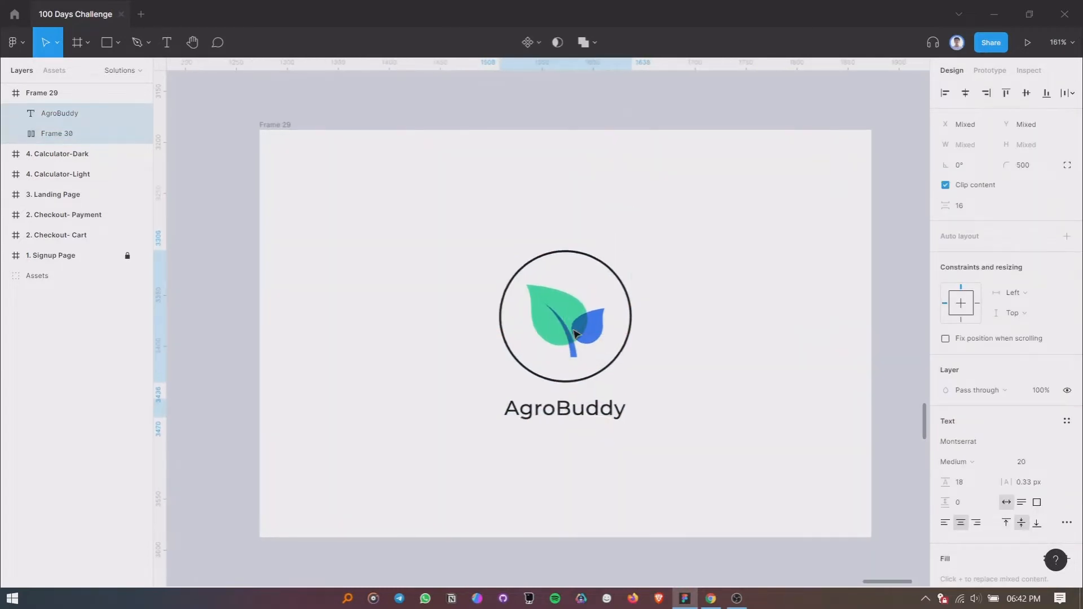
pyautogui.scroll(-1, 586, 320)
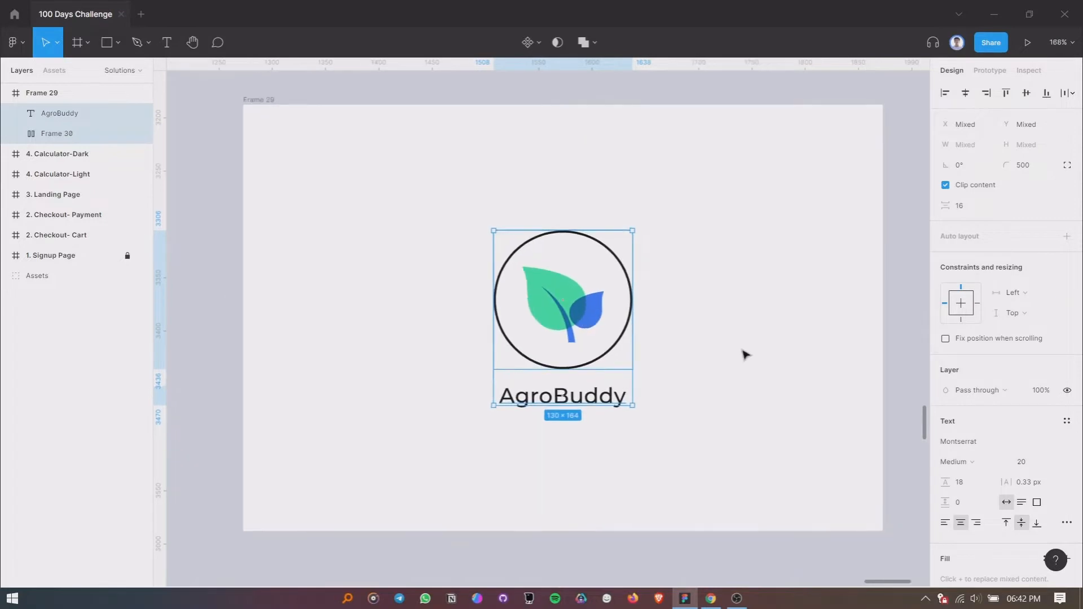
pyautogui.click(742, 353)
# - Remove the circular frame's stroke and ungroup that frame so the leaf logo sits directly in Frame 29
pyautogui.click(607, 246)
pyautogui.scroll(-2, 1040, 394)
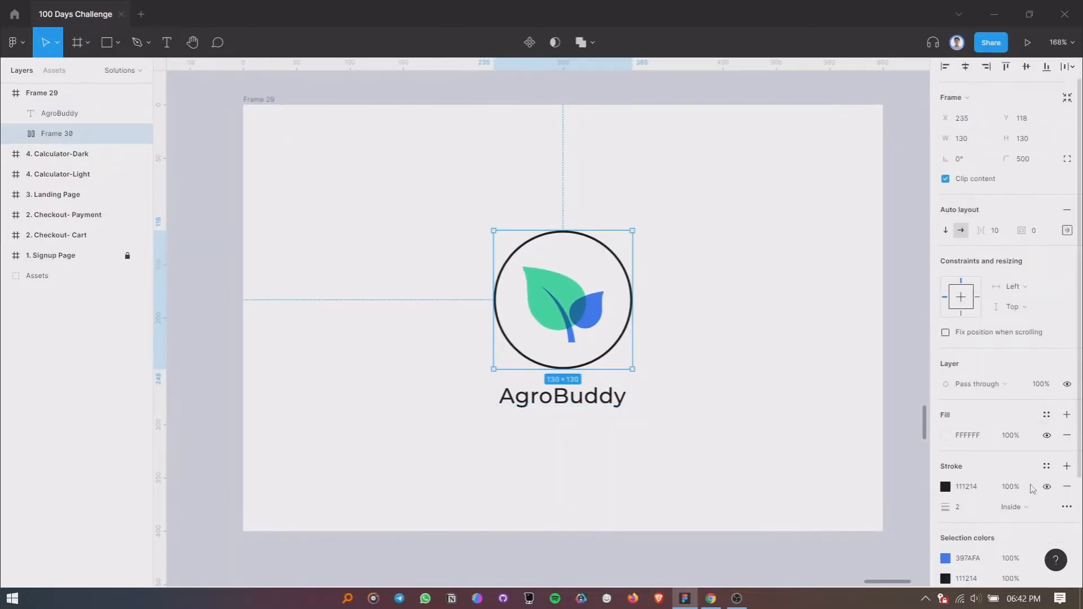
pyautogui.click(1046, 443)
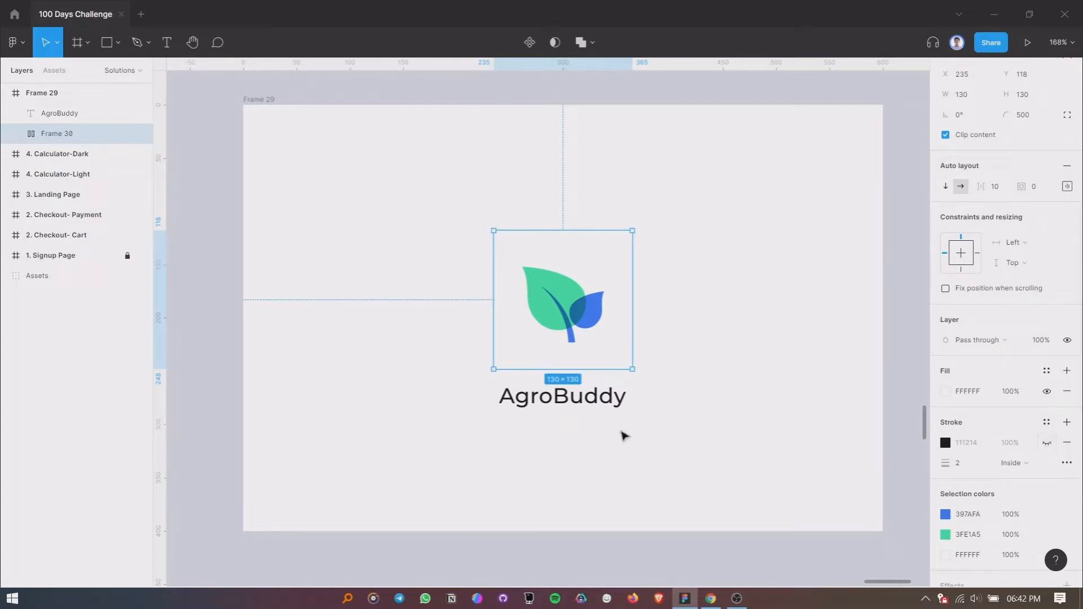
pyautogui.click(1067, 443)
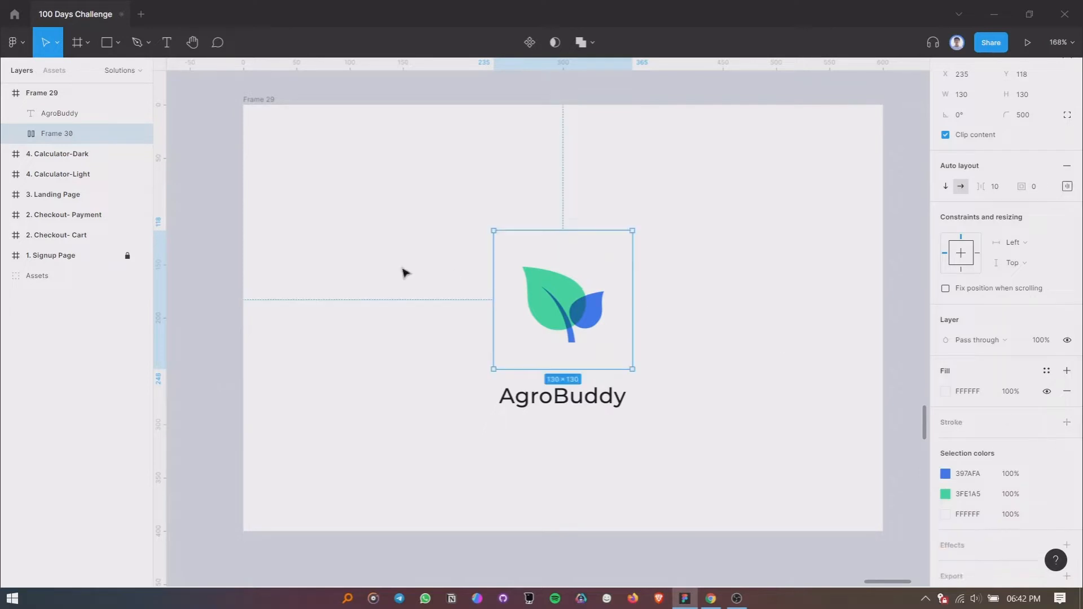
pyautogui.hotkey('ctrl', 'shift', 'g')
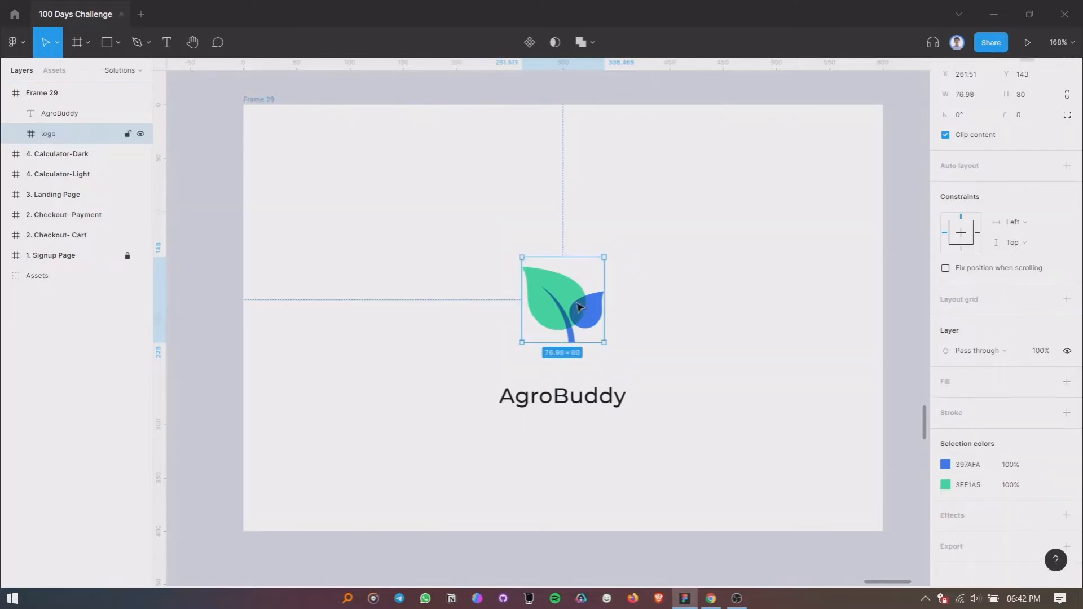
# - Move the leaf logo up about 17 px and set the AgroBuddy text's font size to 16
pyautogui.moveTo(577, 305); pyautogui.dragTo(576, 296)
pyautogui.doubleClick(563, 397)
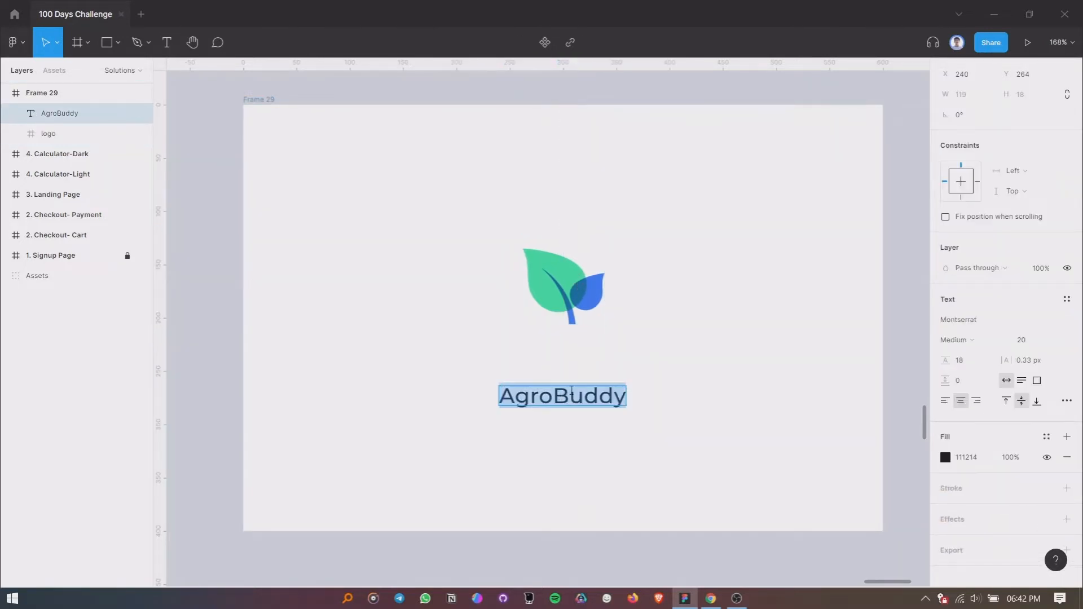
pyautogui.click(1026, 342)
pyautogui.write('16')
pyautogui.press('Return')
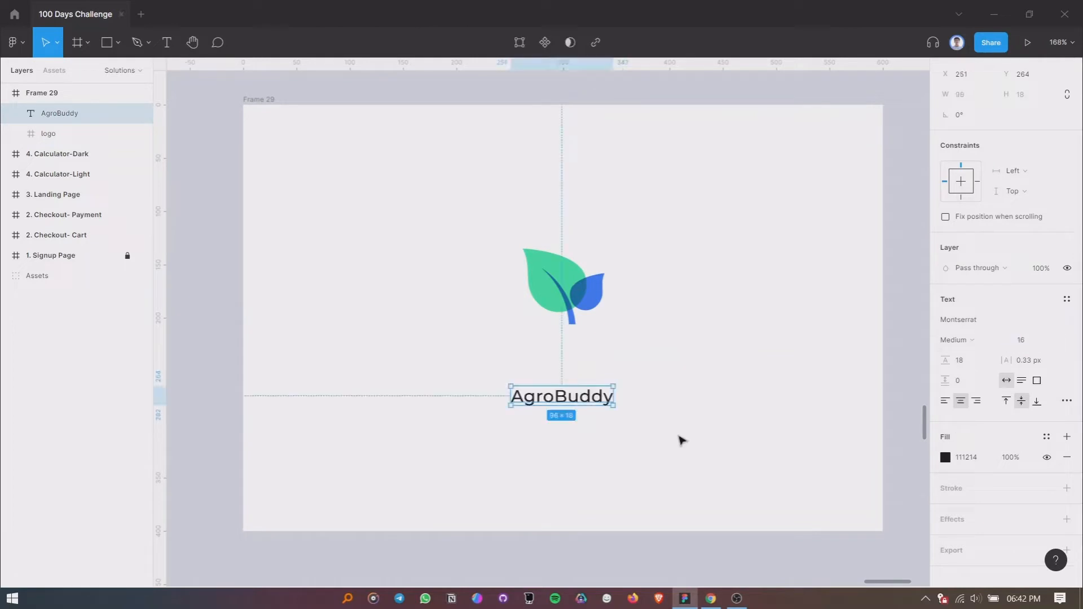
# - Move the AgroBuddy text up beneath the logo to X 257, Y 222 and align the horizontal centers of both
pyautogui.moveTo(563, 402); pyautogui.dragTo(571, 356)
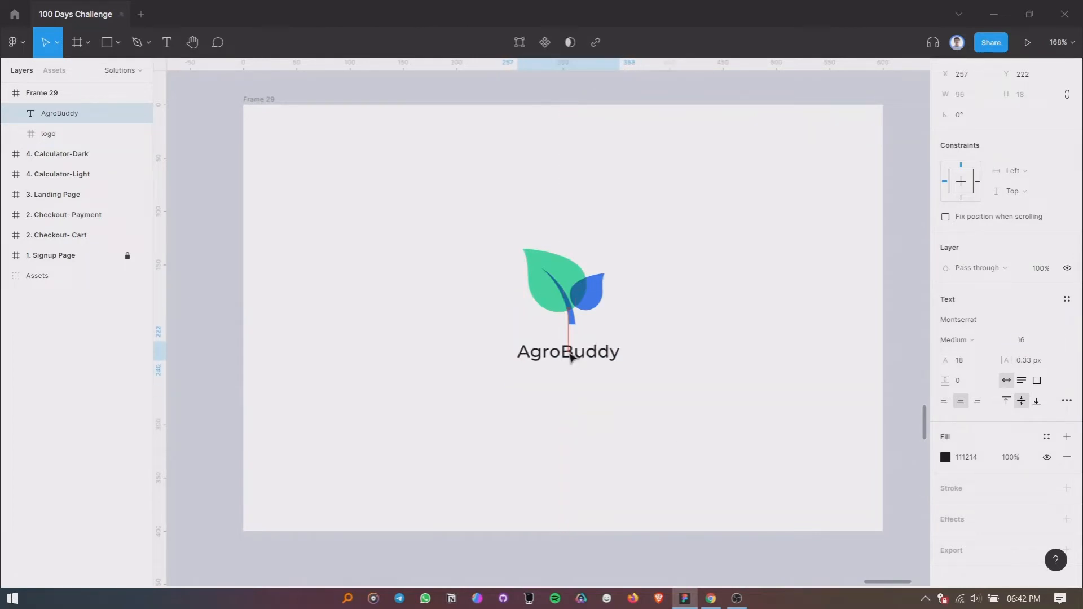
pyautogui.click(579, 313)
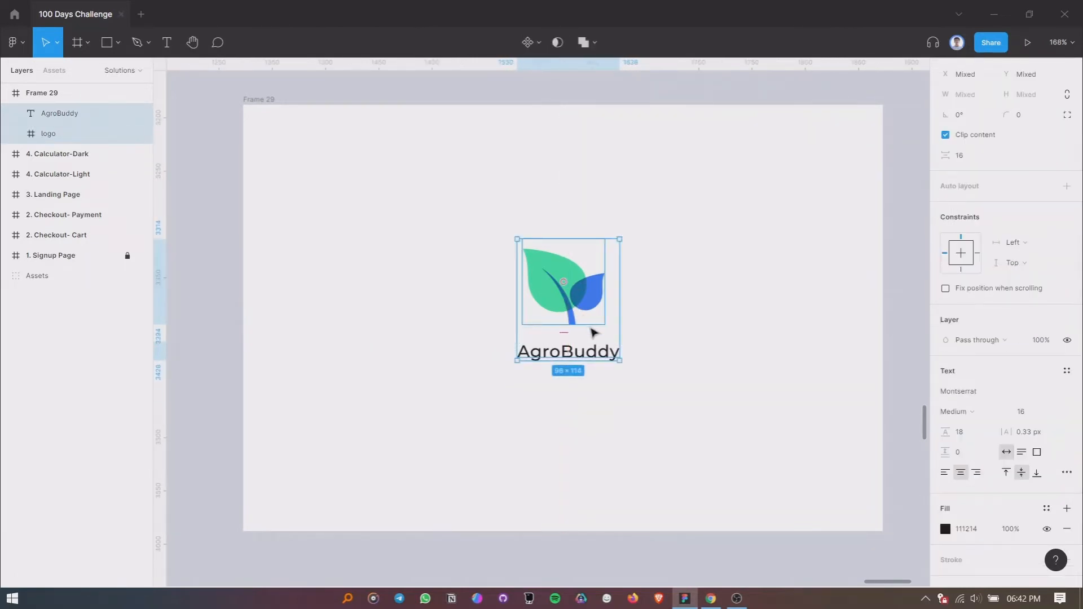
pyautogui.click(588, 390)
pyautogui.click(581, 293)
pyautogui.keyDown('shift'); pyautogui.click(575, 357); pyautogui.keyUp('shift')
pyautogui.click(966, 93)
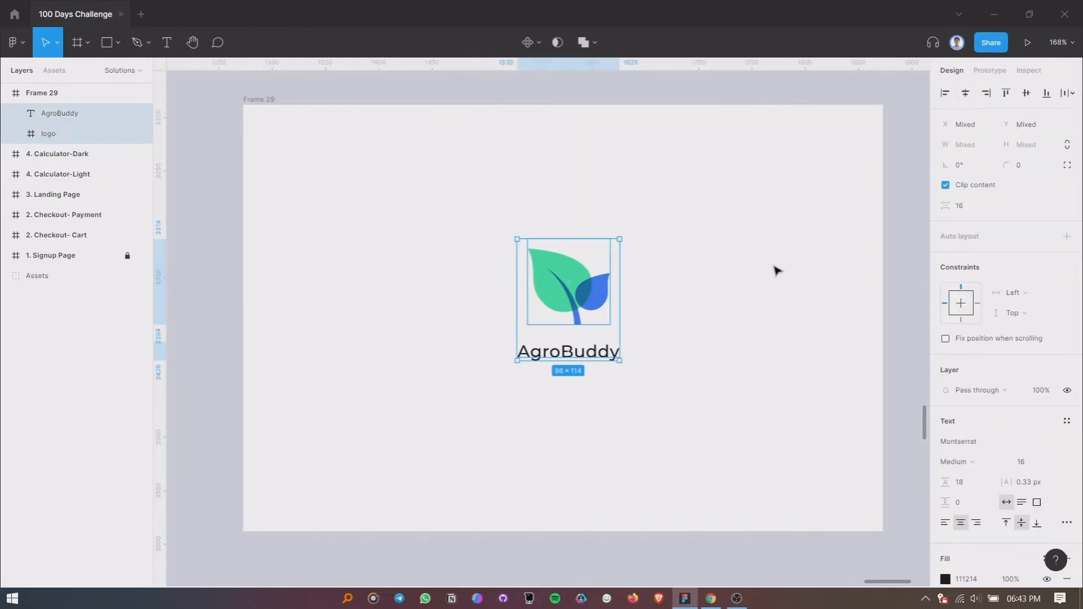
# - Shift the AgroBuddy text slightly right under the logo's stem to X 264, Y 220
pyautogui.moveTo(565, 354); pyautogui.dragTo(570, 354)
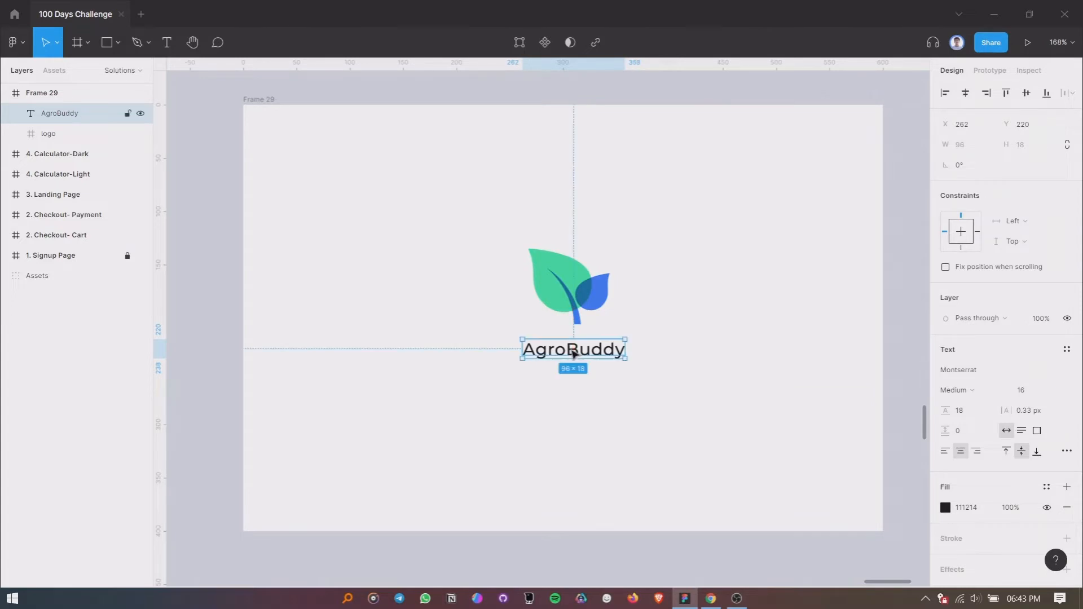
pyautogui.click(589, 382)
pyautogui.click(578, 356)
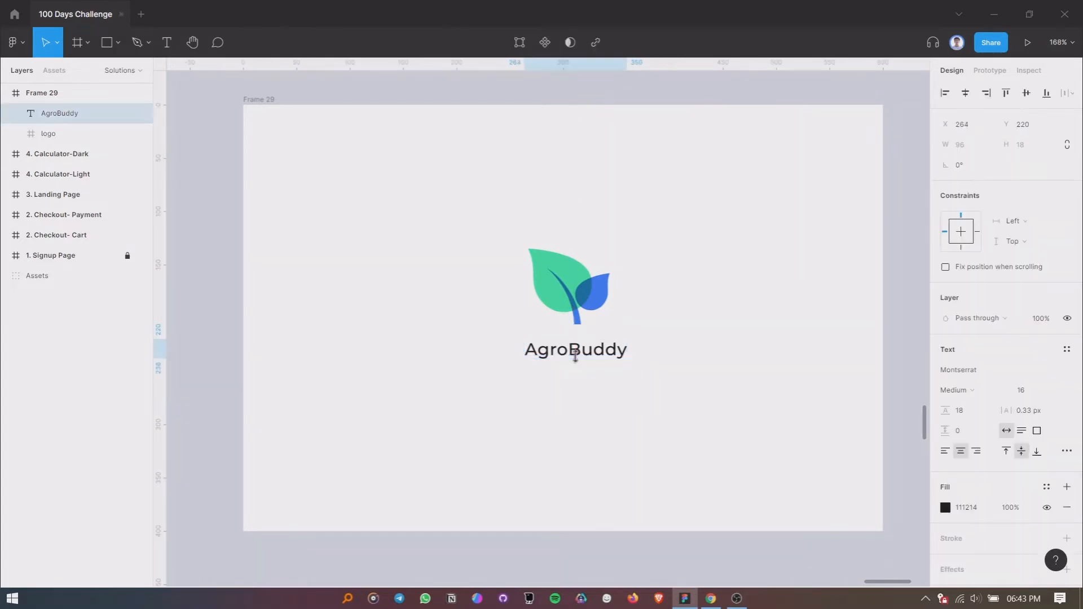
pyautogui.keyDown('shift'); pyautogui.click(579, 288); pyautogui.keyUp('shift')
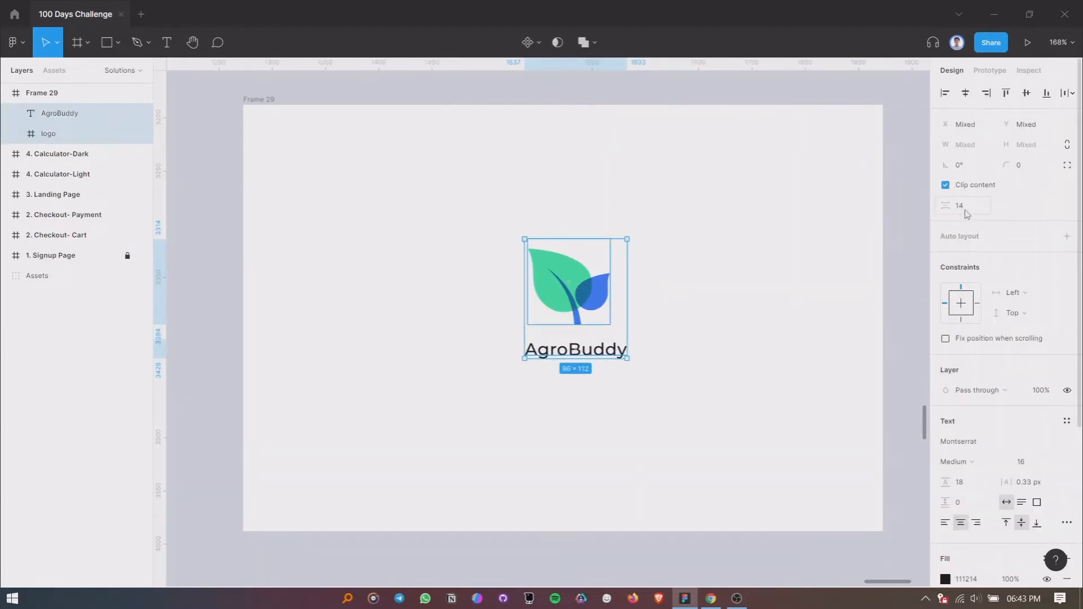
pyautogui.click(700, 338)
# - Set the vertical spacing between the leaf logo and the AgroBuddy text to 12
pyautogui.scroll(-3, 699, 339)
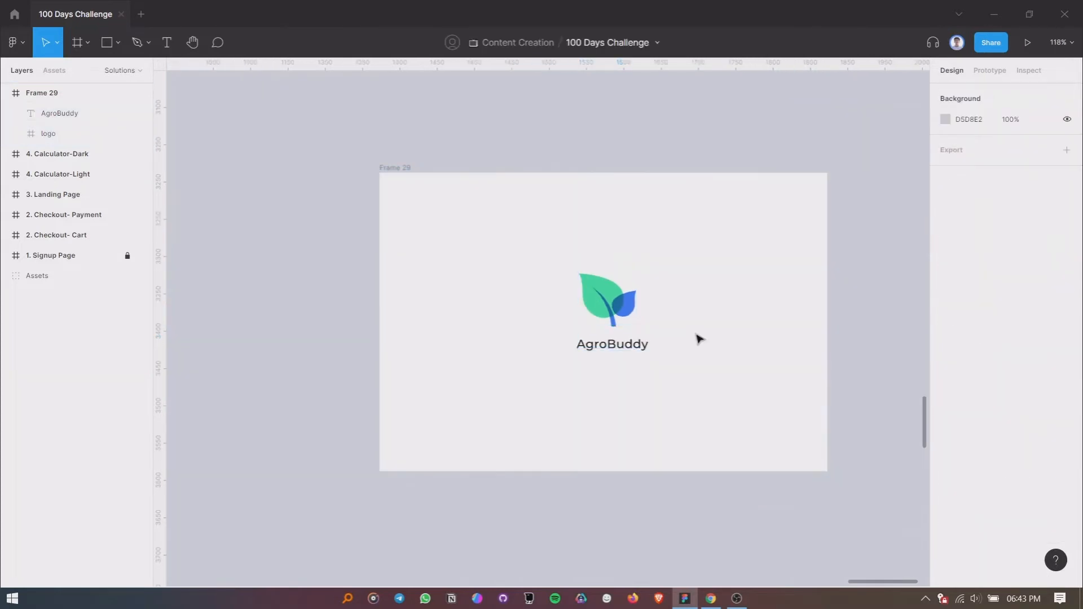
pyautogui.scroll(3, 684, 328)
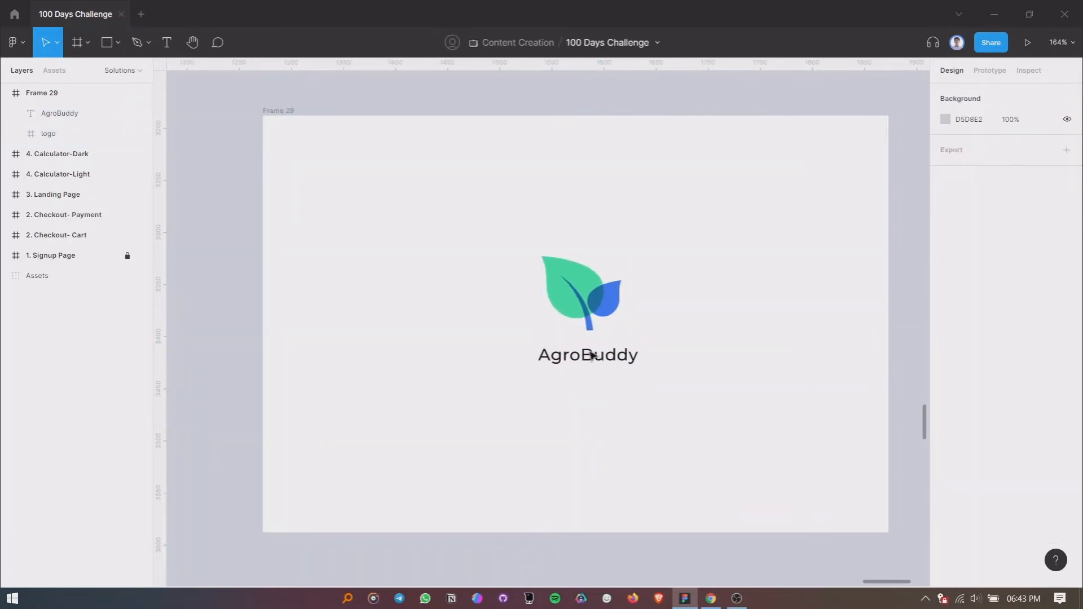
pyautogui.click(592, 357)
pyautogui.keyDown('shift'); pyautogui.click(595, 319); pyautogui.keyUp('shift')
pyautogui.click(974, 207)
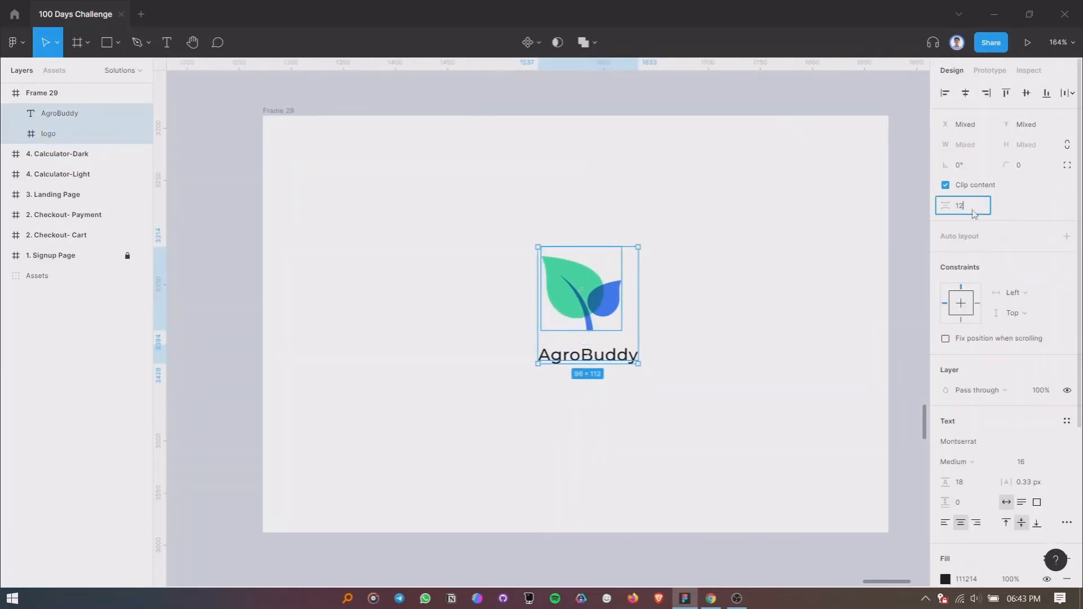
pyautogui.write('12')
pyautogui.click(515, 237)
# - Group the leaf logo with the AgroBuddy text and rename the group Agrobuddy
pyautogui.moveTo(503, 218); pyautogui.dragTo(689, 397)
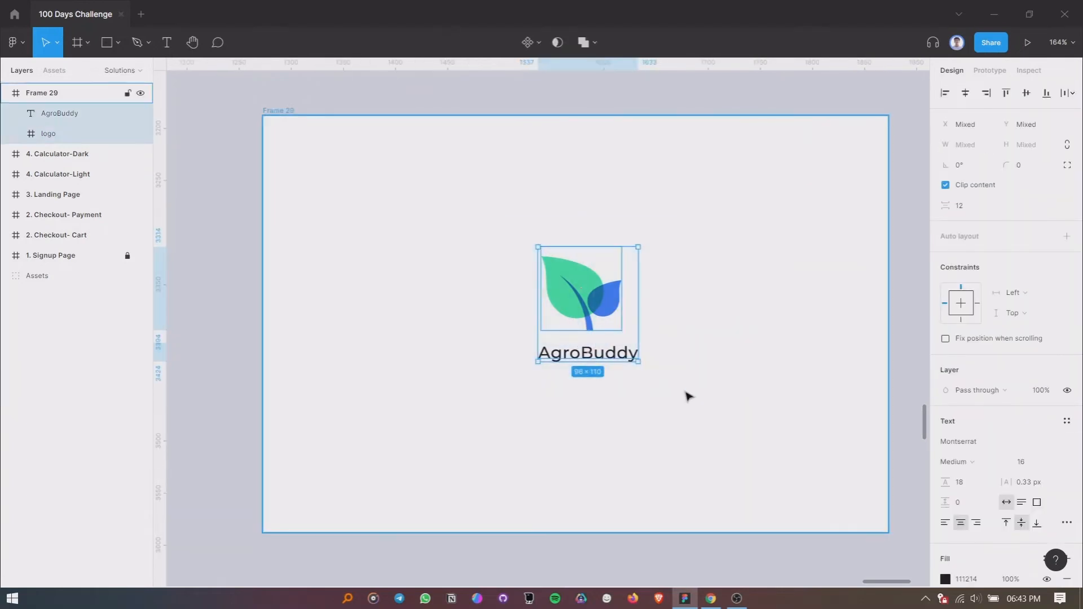
pyautogui.hotkey('ctrl', 'g')
pyautogui.doubleClick(80, 117)
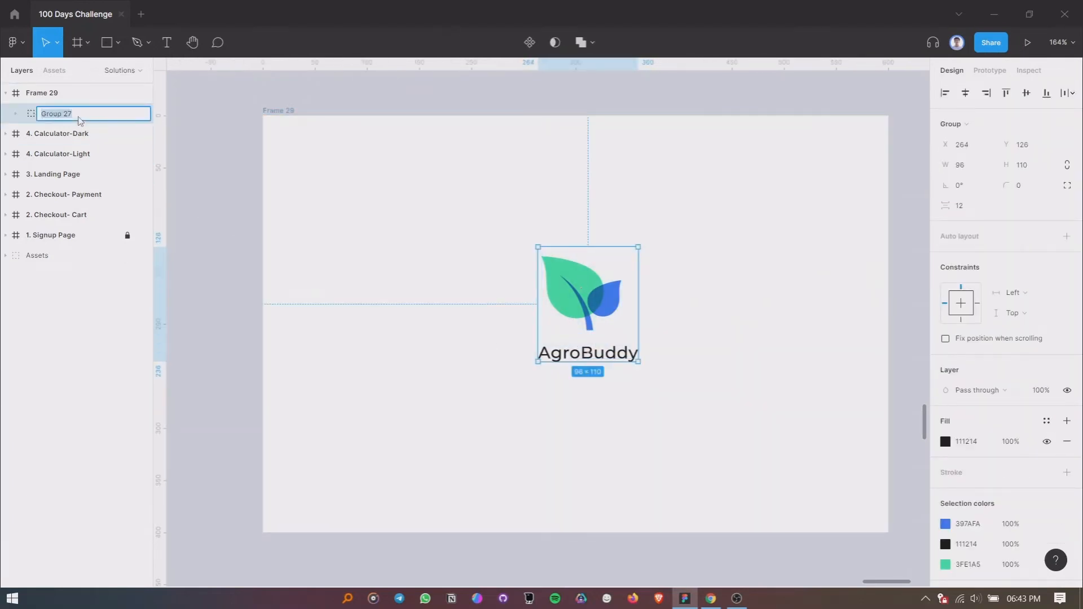
pyautogui.write('Agrobuddy')
pyautogui.click(342, 146)
# - Move the Agrobuddy group to the horizontal center of Frame 29 at X 252, then deselect it
pyautogui.click(580, 259)
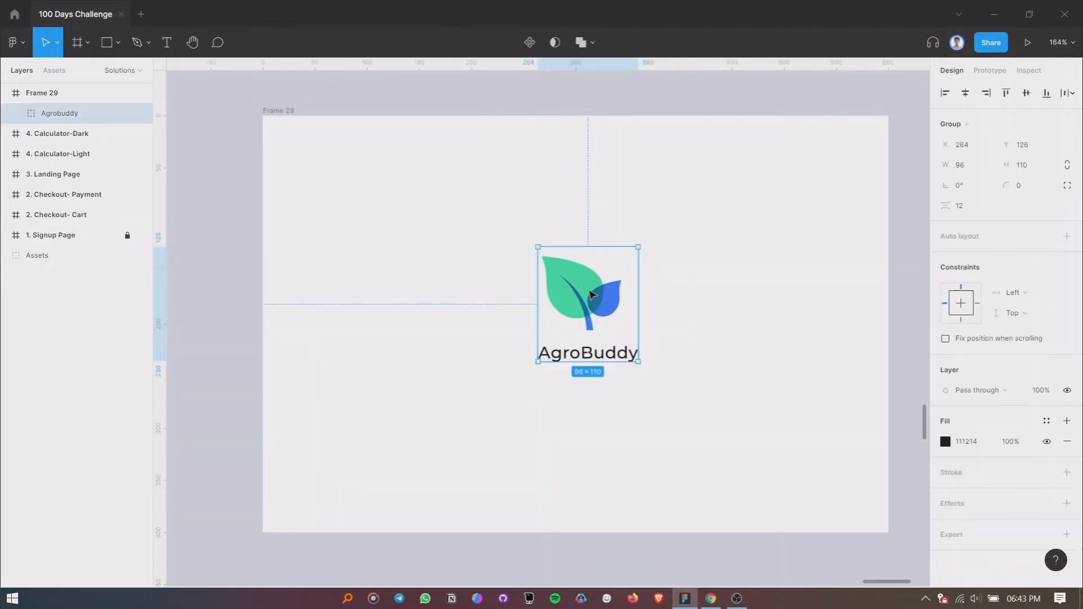
pyautogui.moveTo(581, 259); pyautogui.dragTo(583, 298)
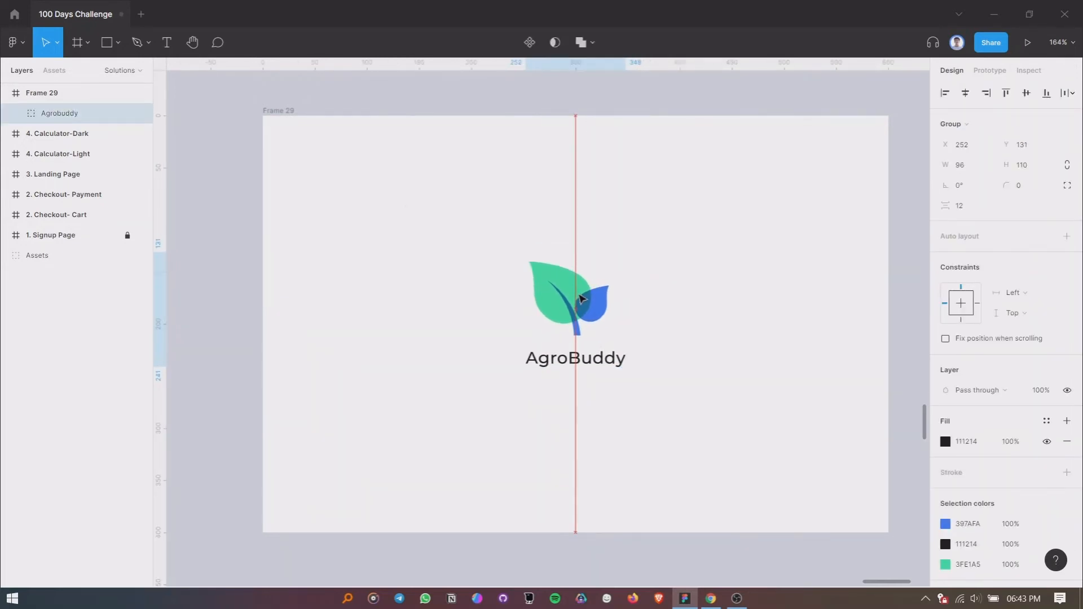
pyautogui.scroll(1, 678, 293)
pyautogui.moveTo(678, 292); pyautogui.dragTo(670, 288)
pyautogui.click(688, 284)
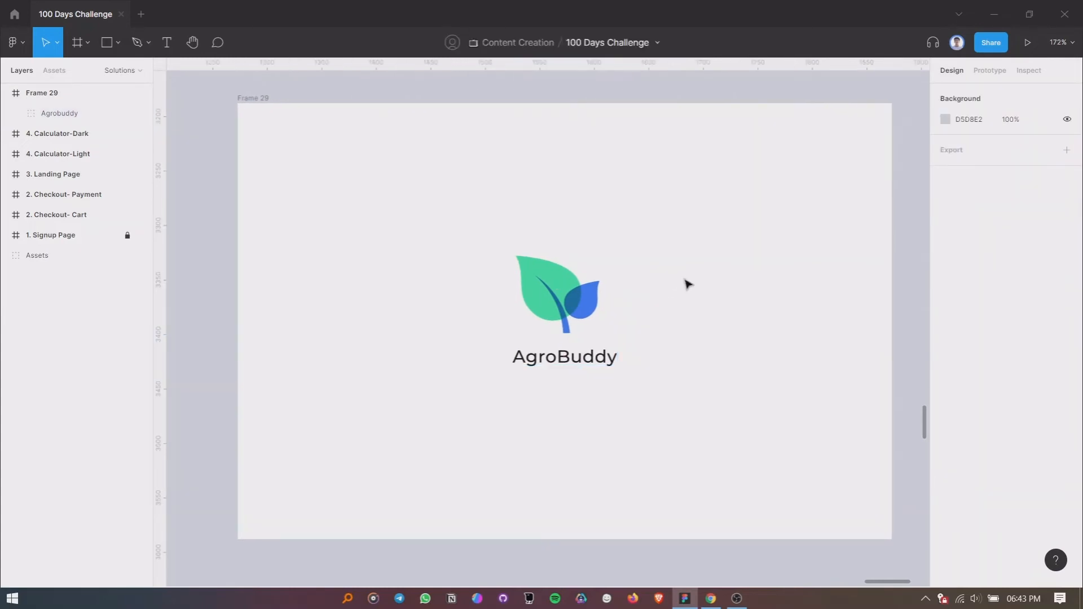
pyautogui.moveTo(689, 283); pyautogui.dragTo(673, 284)
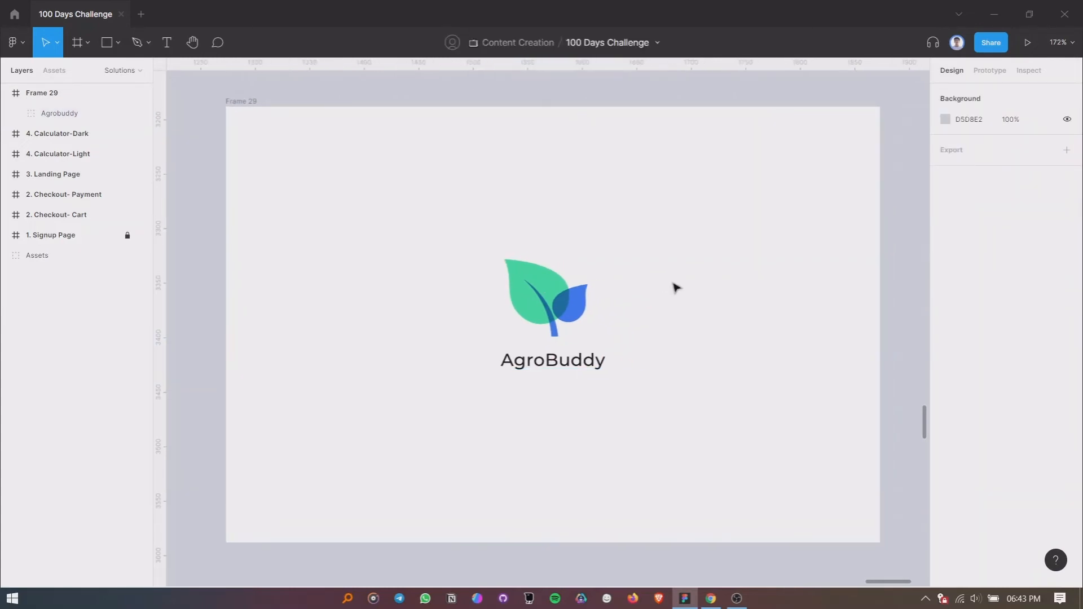
pyautogui.scroll(5, 604, 305)
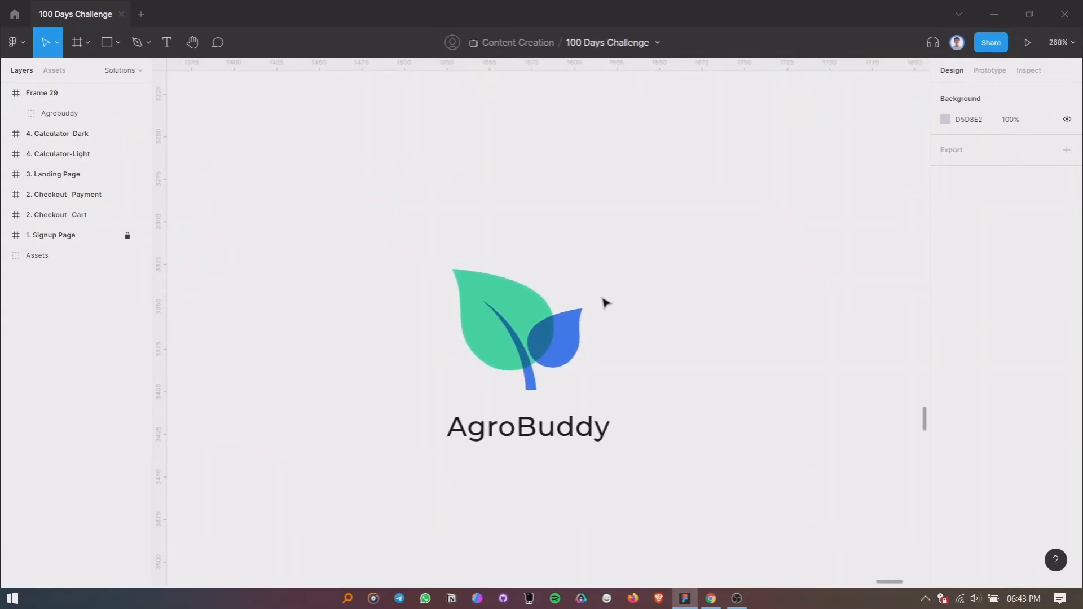
pyautogui.scroll(-2, 604, 304)
pyautogui.moveTo(617, 278); pyautogui.dragTo(646, 280)
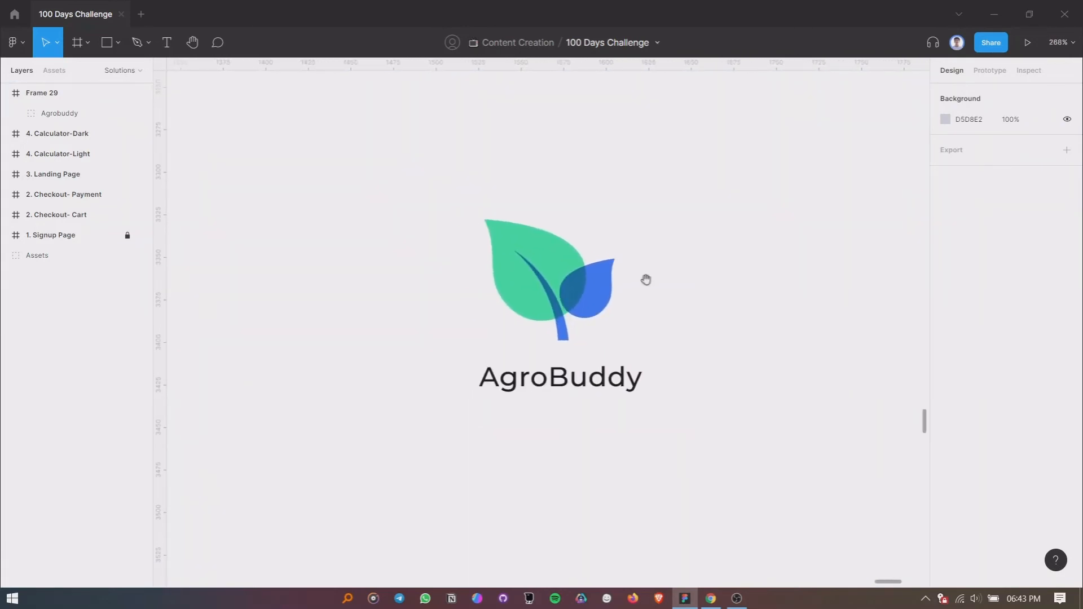